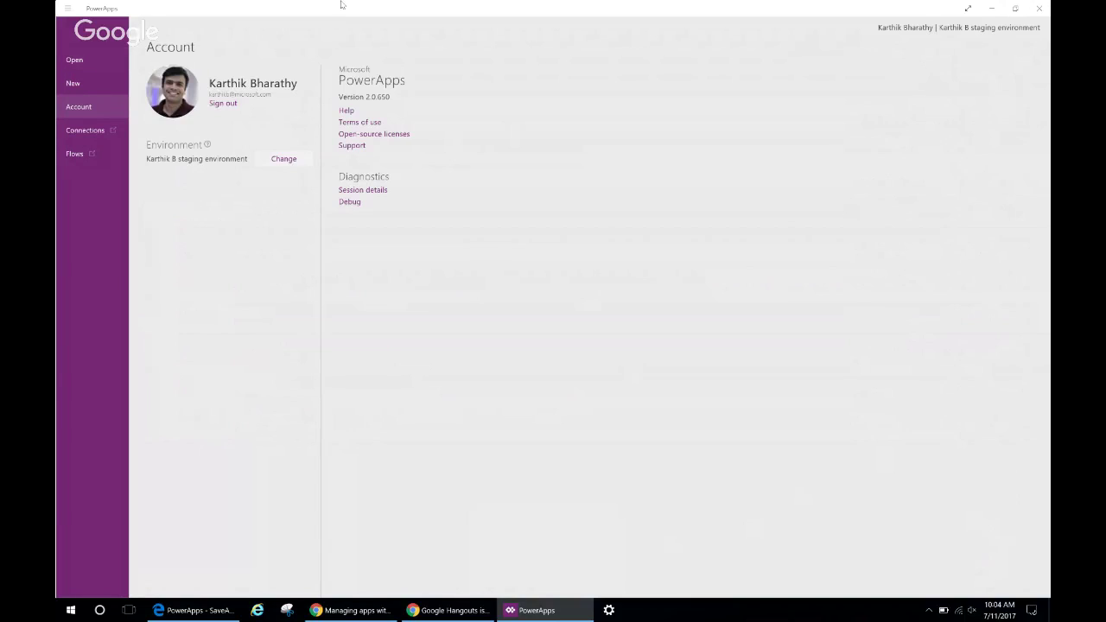
Open the PowerBot app for editing and save a copy of it to the cloud as PowerBot_webinar.
click(87, 57)
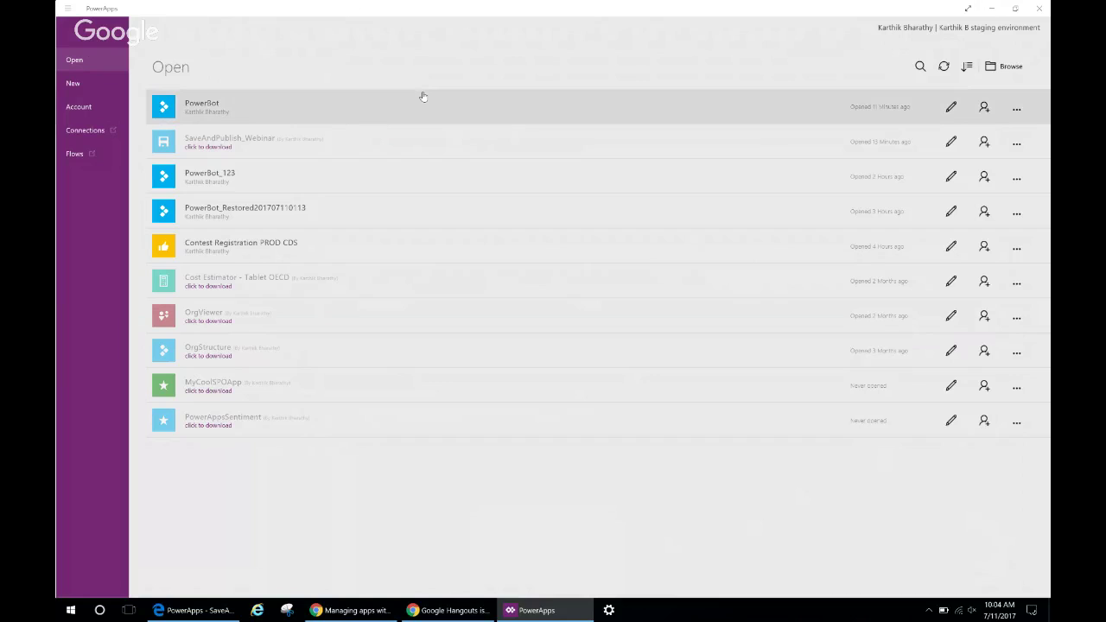
click(951, 106)
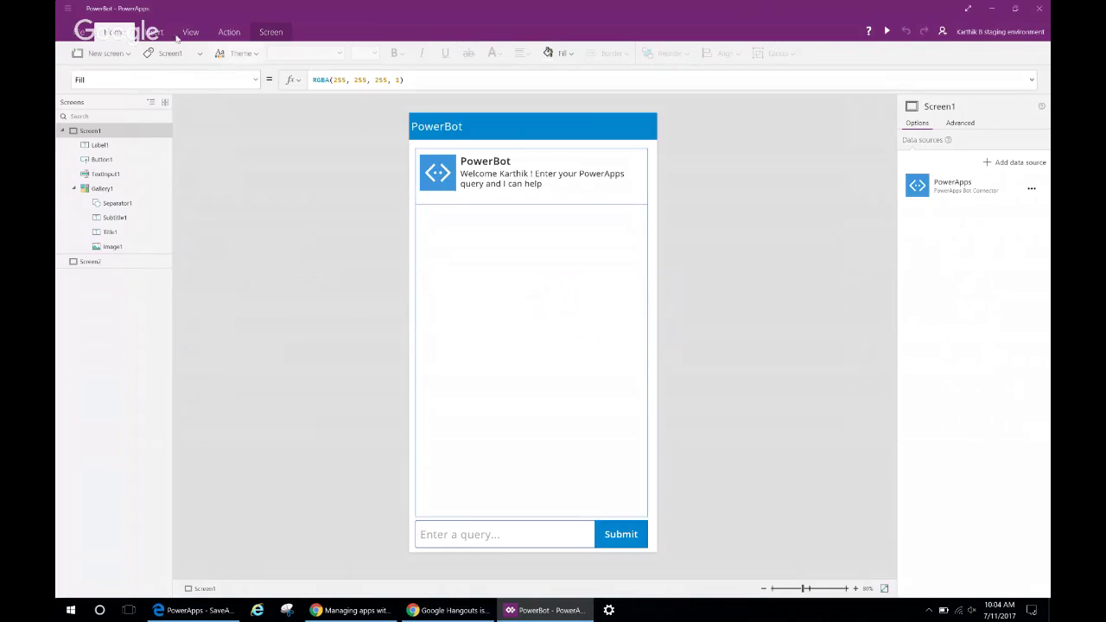
click(83, 33)
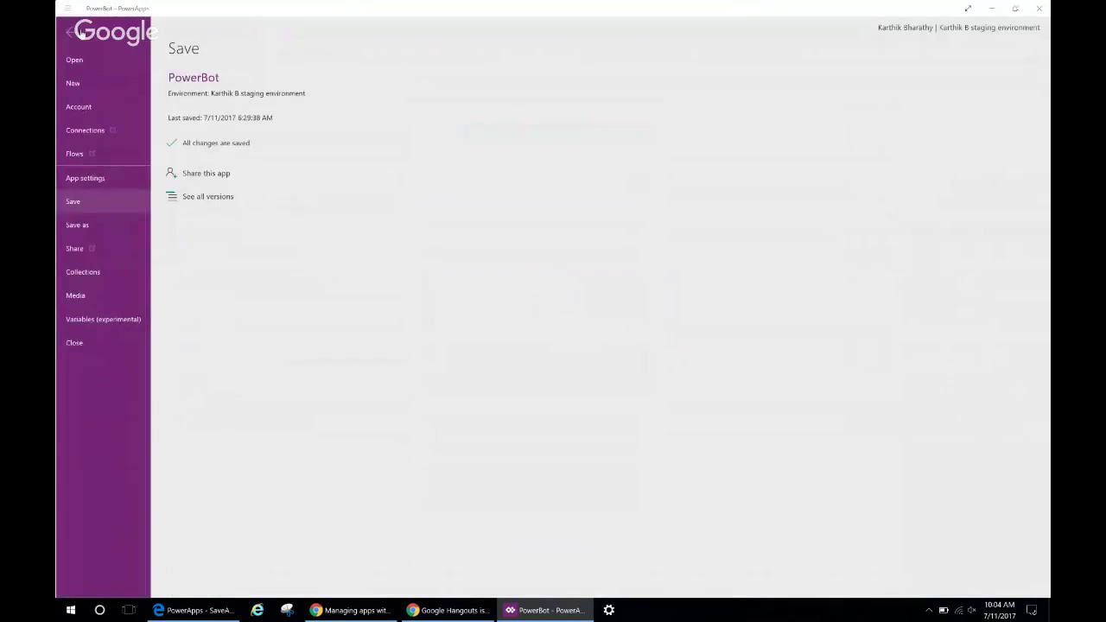
click(100, 227)
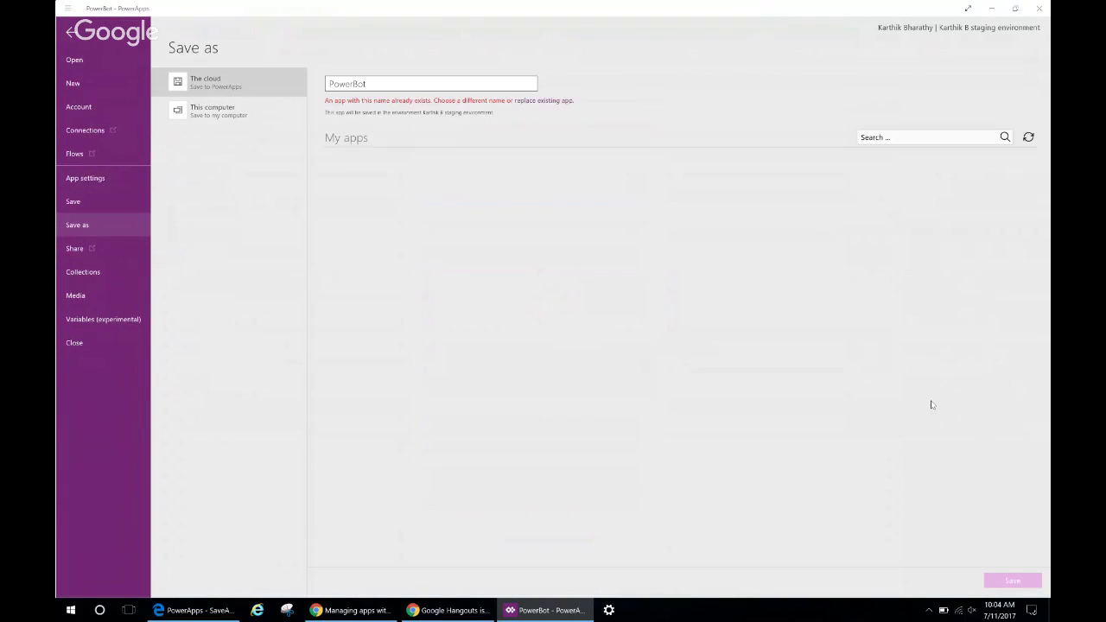
click(526, 80)
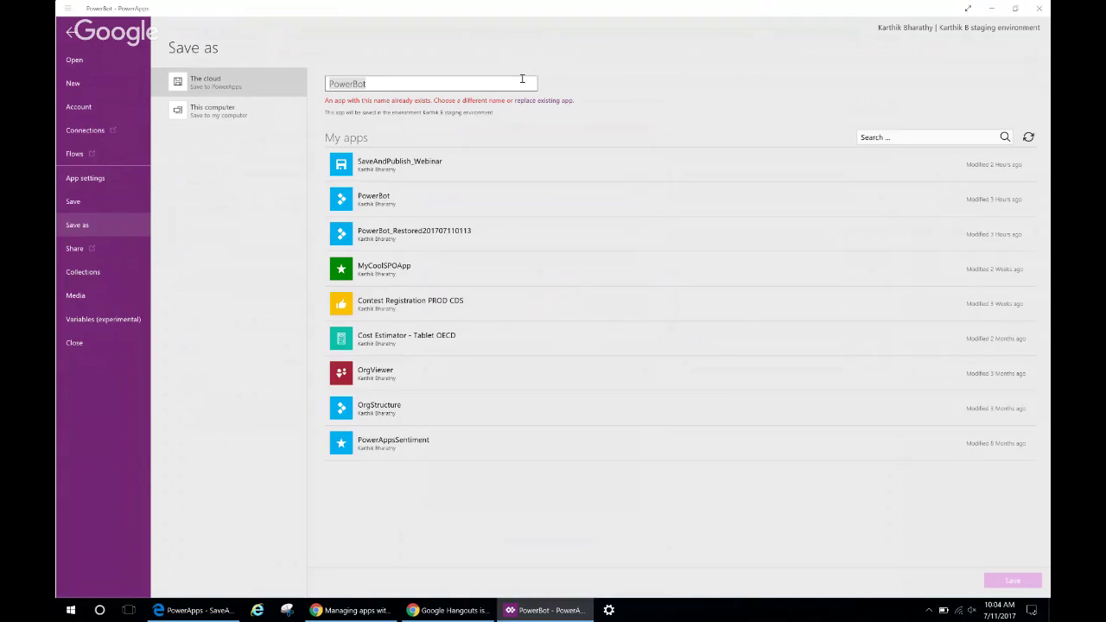
click(523, 79)
text(_)
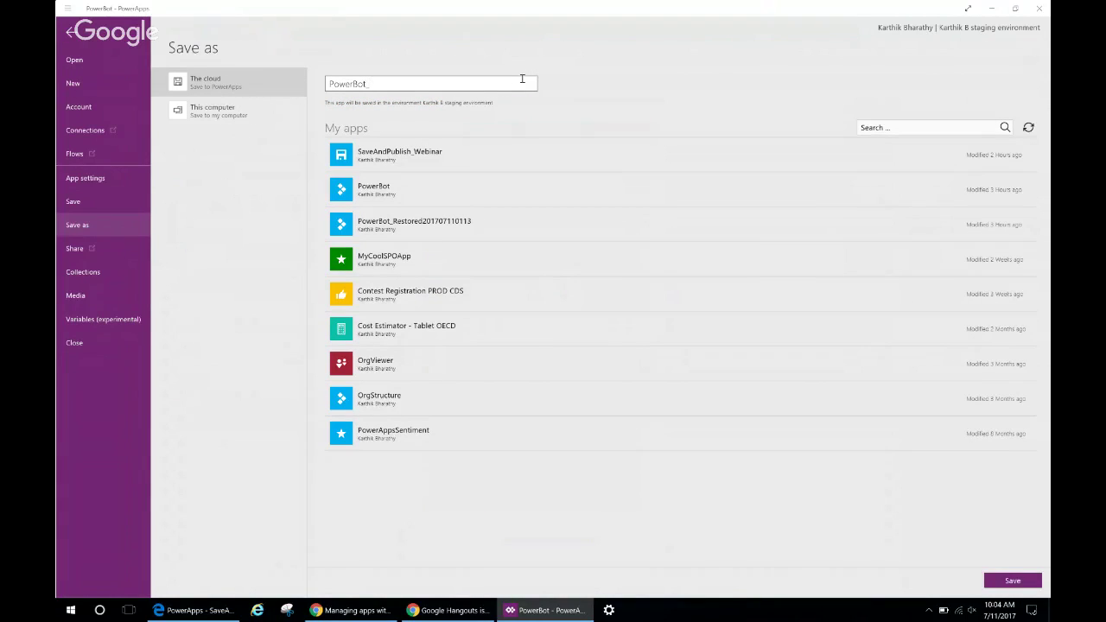
text(webinar)
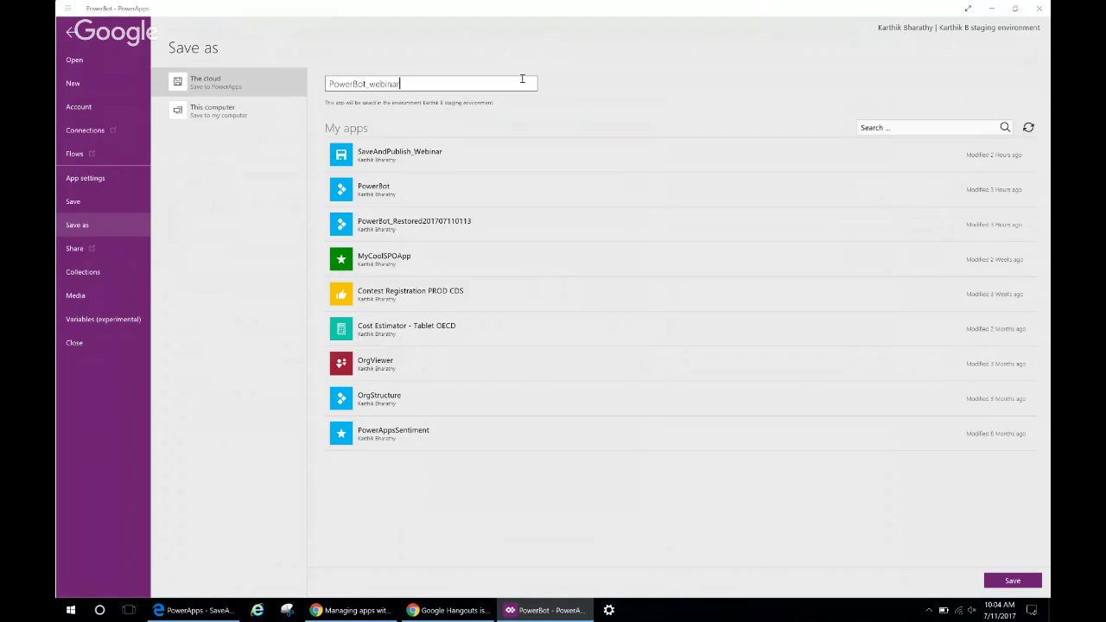
click(1014, 582)
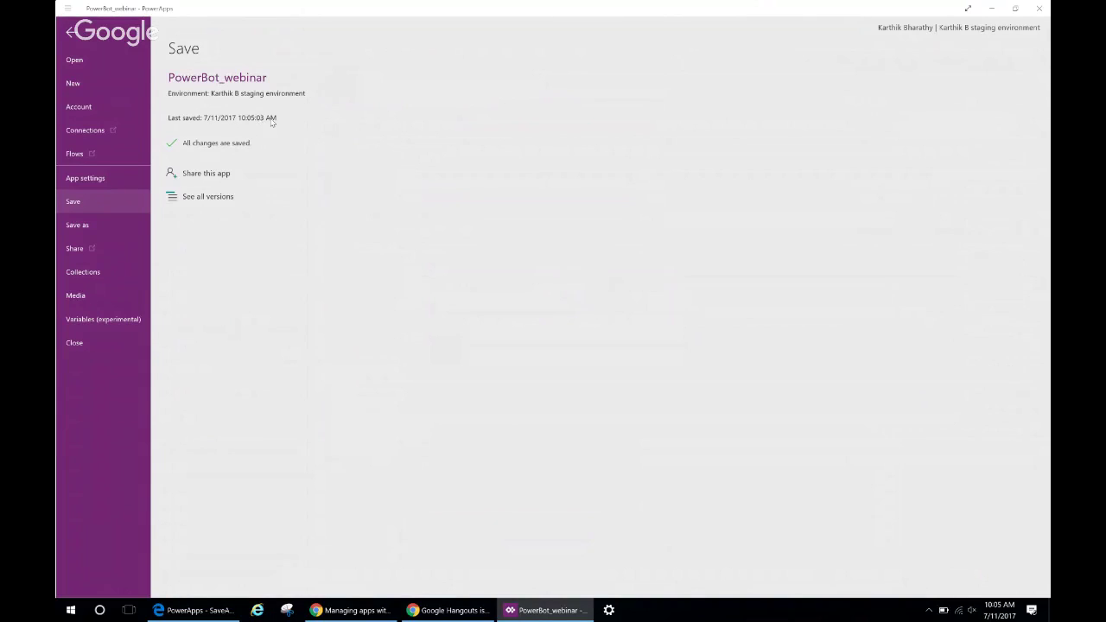
View all versions of PowerBot_webinar and examine version 1's modified date, author and PowerApps release.
click(244, 200)
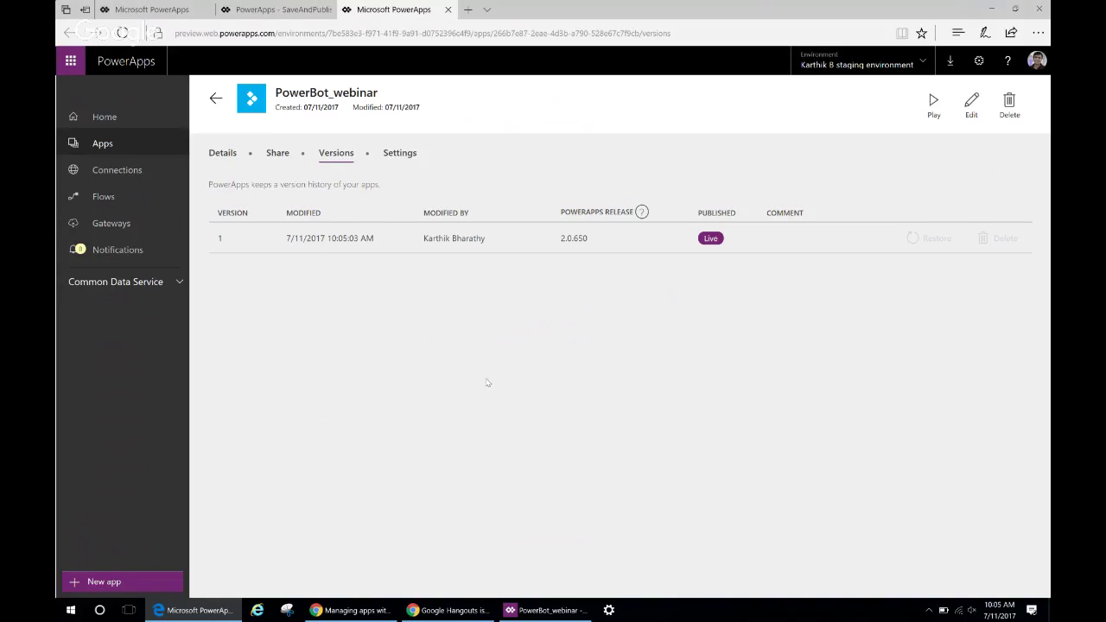
drag(287, 241, 375, 240)
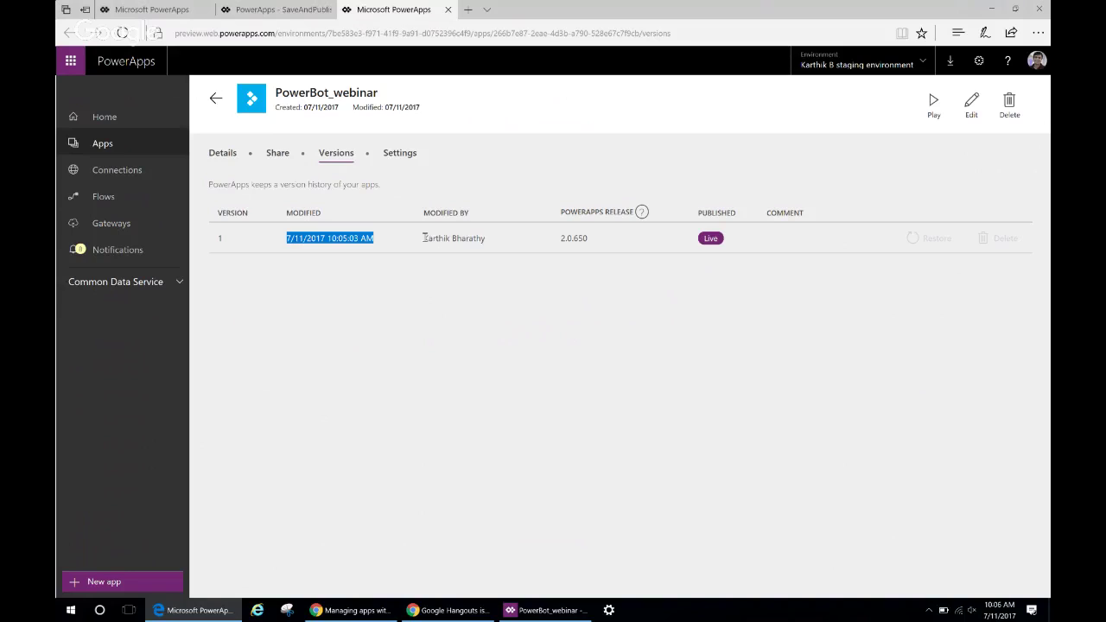
drag(424, 239, 485, 240)
click(599, 366)
drag(564, 242, 607, 241)
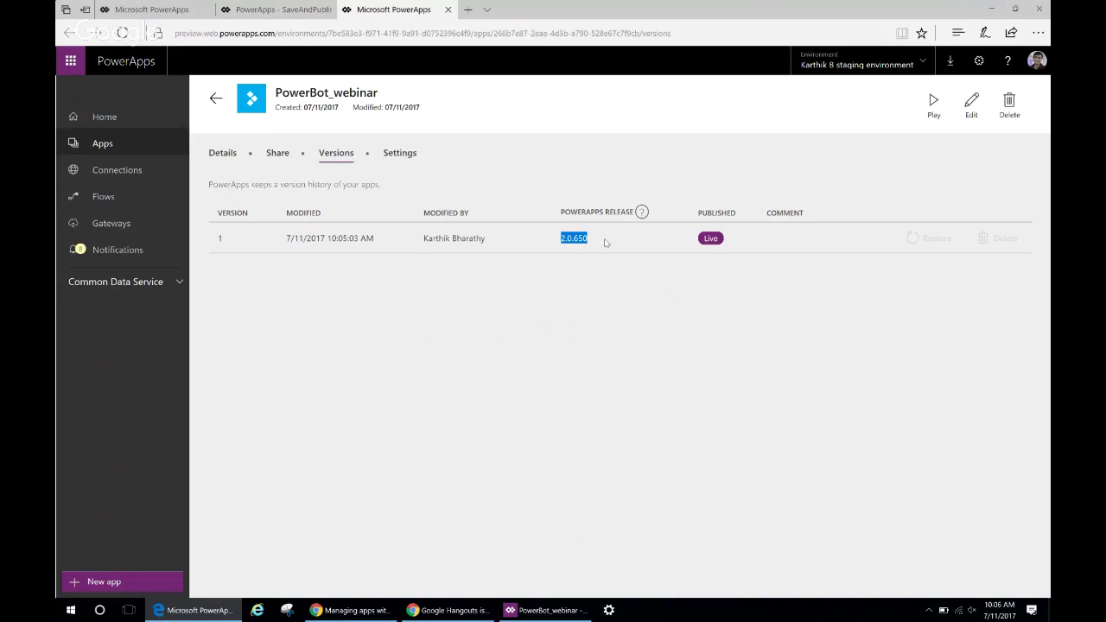
click(635, 365)
Play PowerBot_webinar and submit the query "What is PowerApps?" to the bot.
click(934, 101)
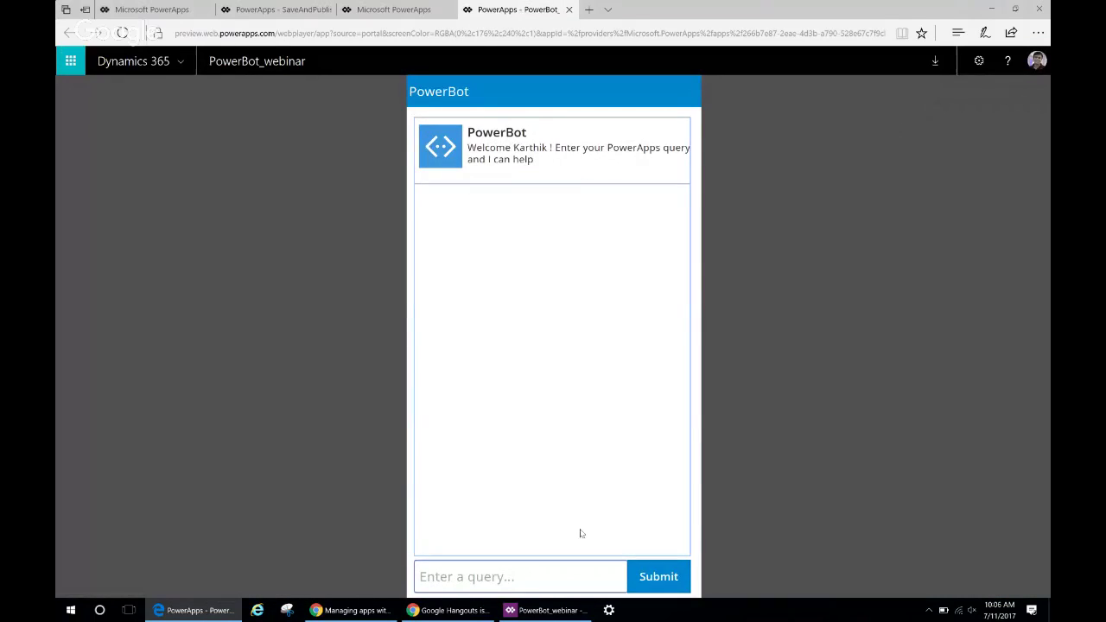
click(561, 580)
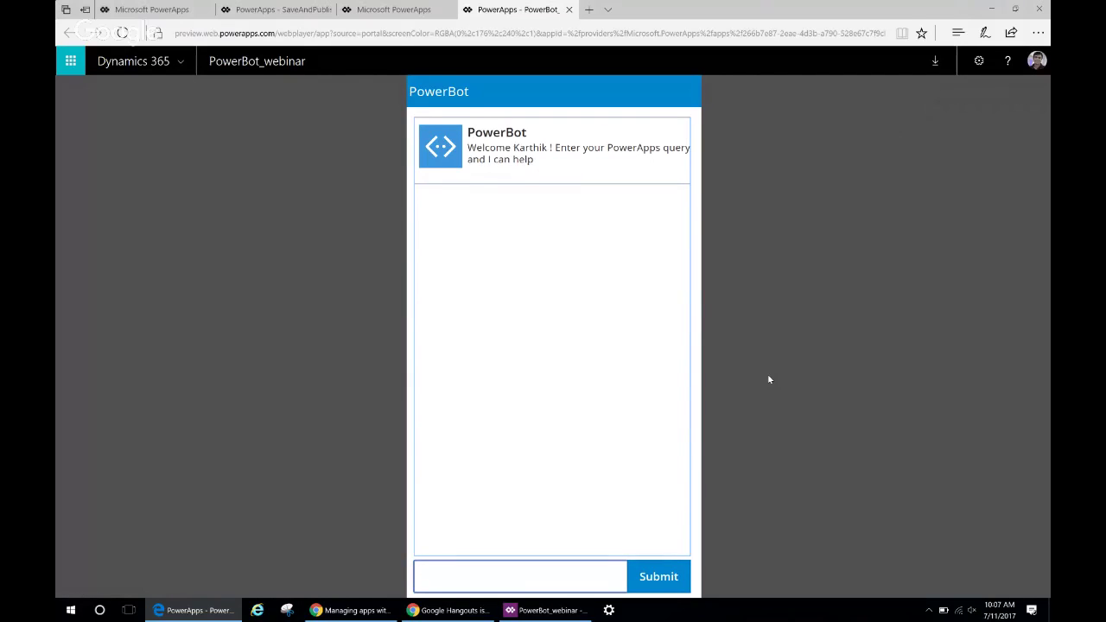
text(What is PowerApps?)
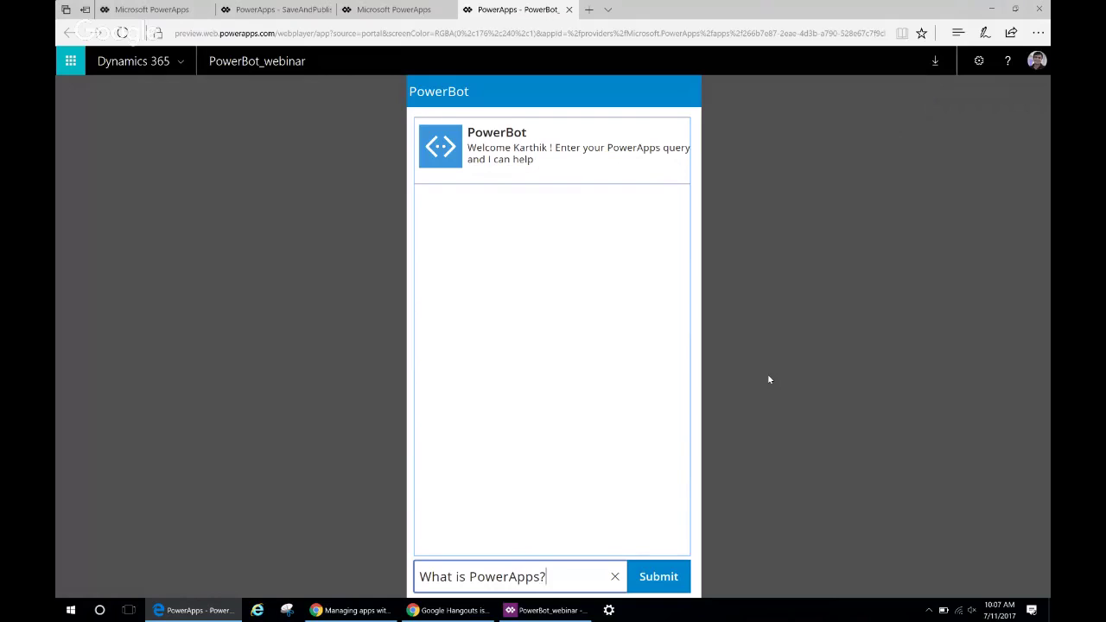
click(664, 574)
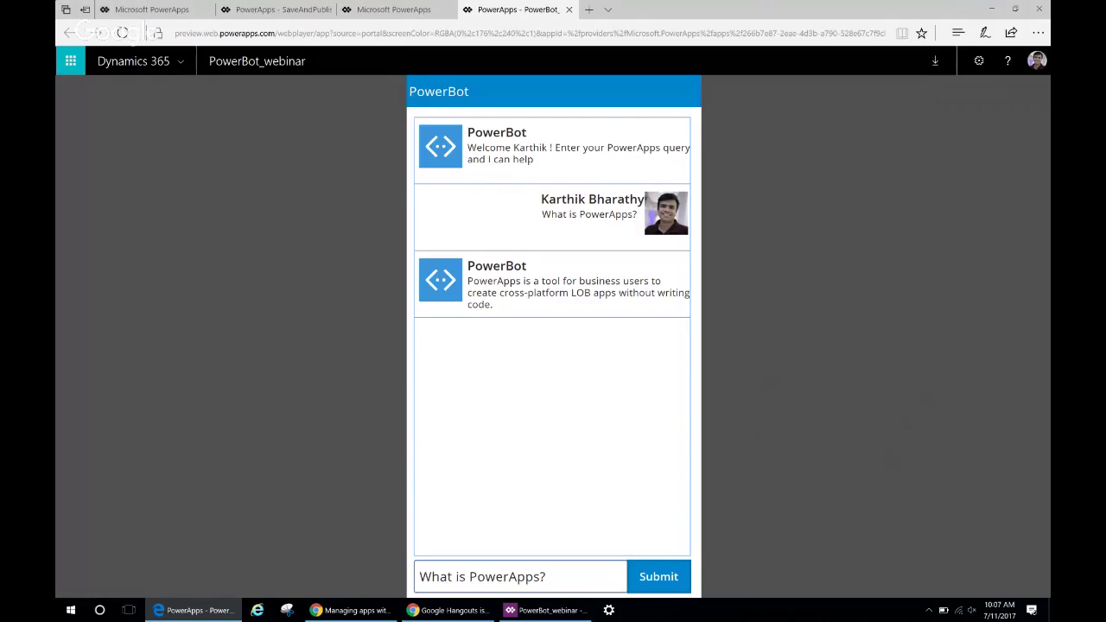
Replace the query with "What is a label?" and submit it to the bot.
click(605, 579)
key(ctrl+a)
key(BackSpace)
text(Wha)
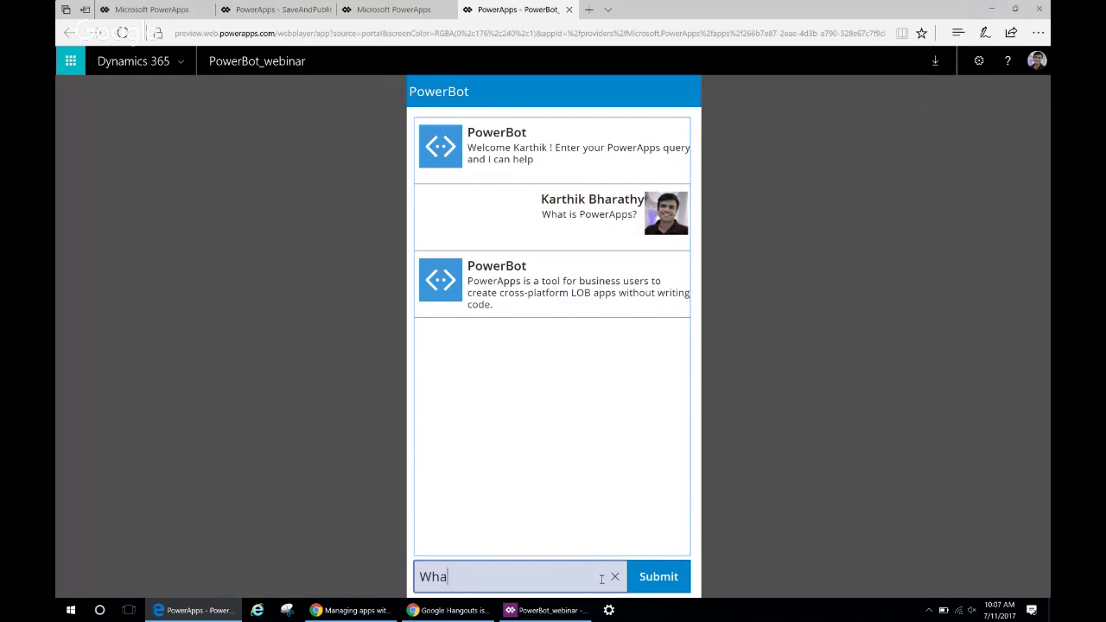
text(t is a label?)
click(652, 581)
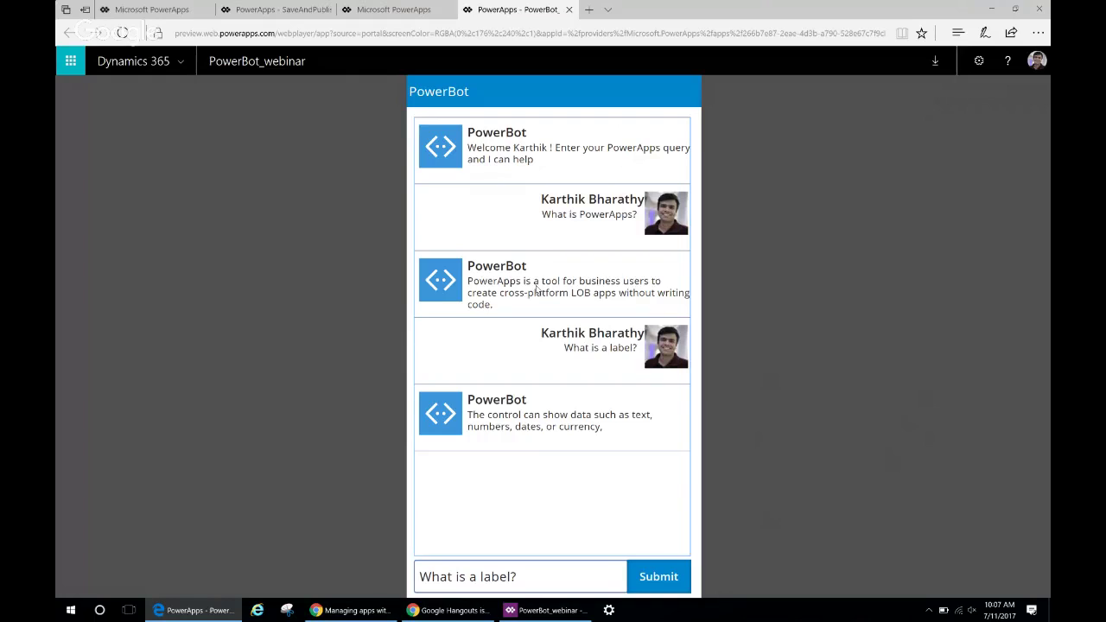
Review the PowerBot_webinar version history and advance the SaveAndPublish_Webinar presentation to the "3. Update your app" page.
click(259, 8)
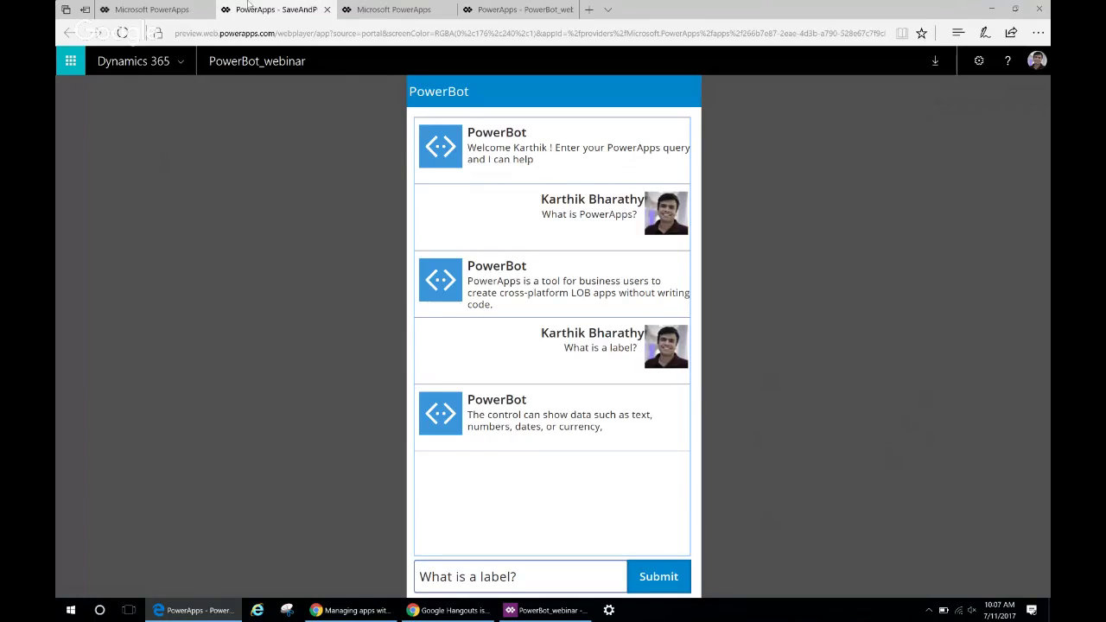
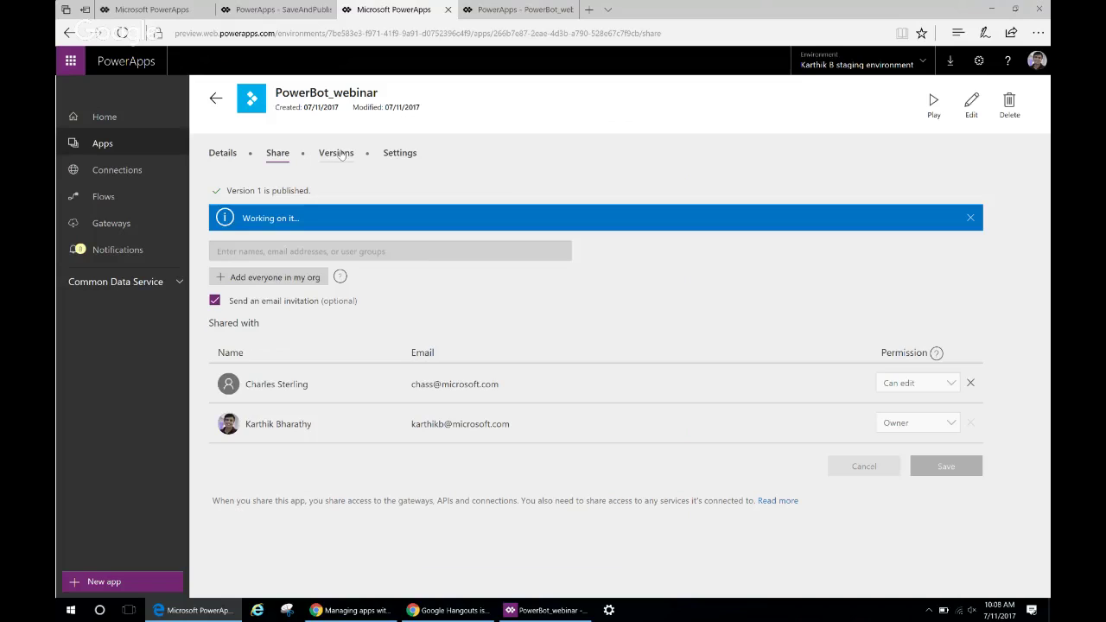
click(341, 154)
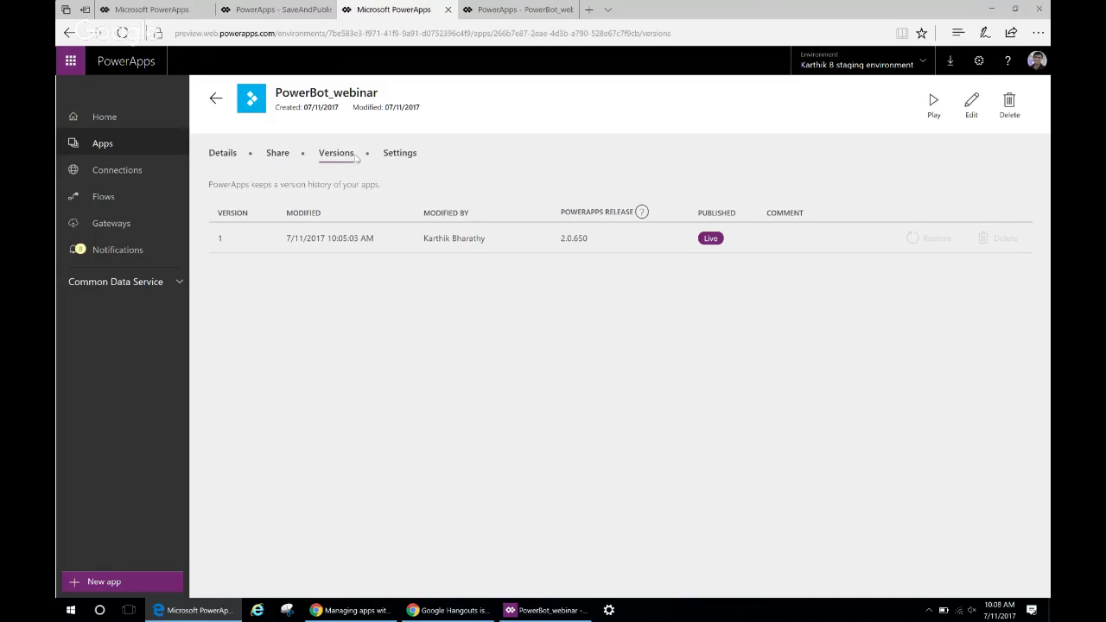
click(517, 9)
click(296, 8)
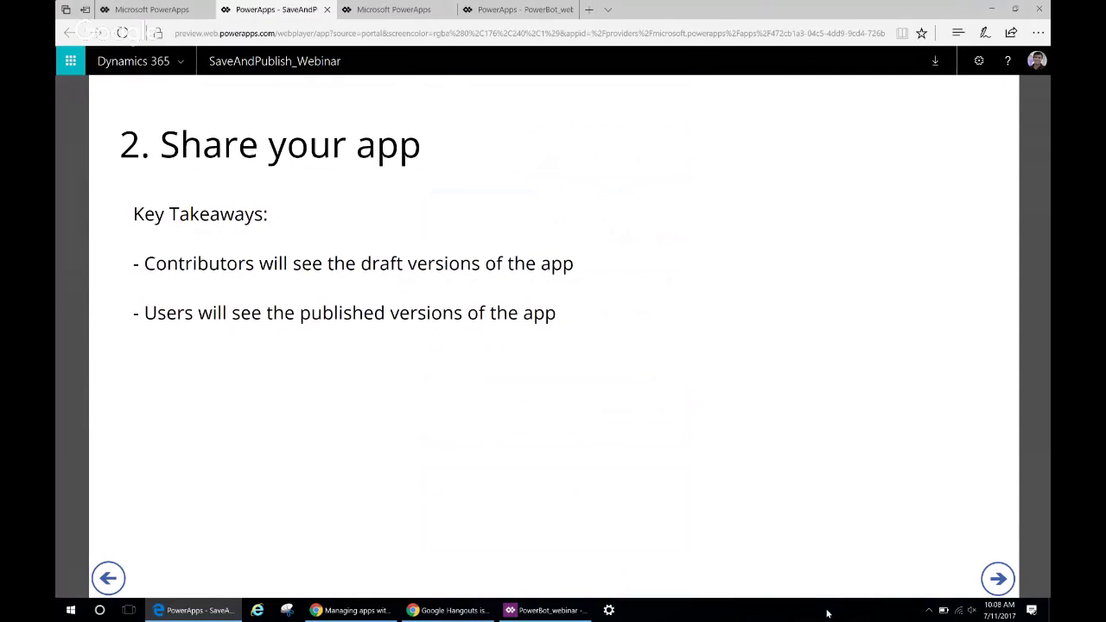
click(998, 578)
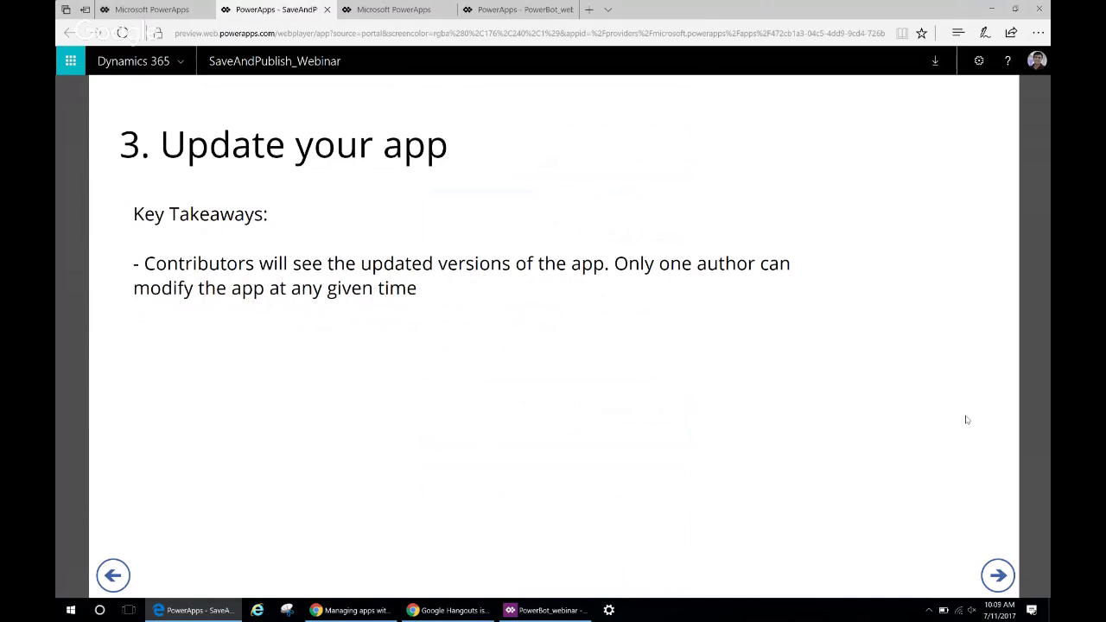
Switch to the PowerApps desktop editor, return to the app canvas and fill the PowerBot header label with the theme green.
key(alt+Tab)
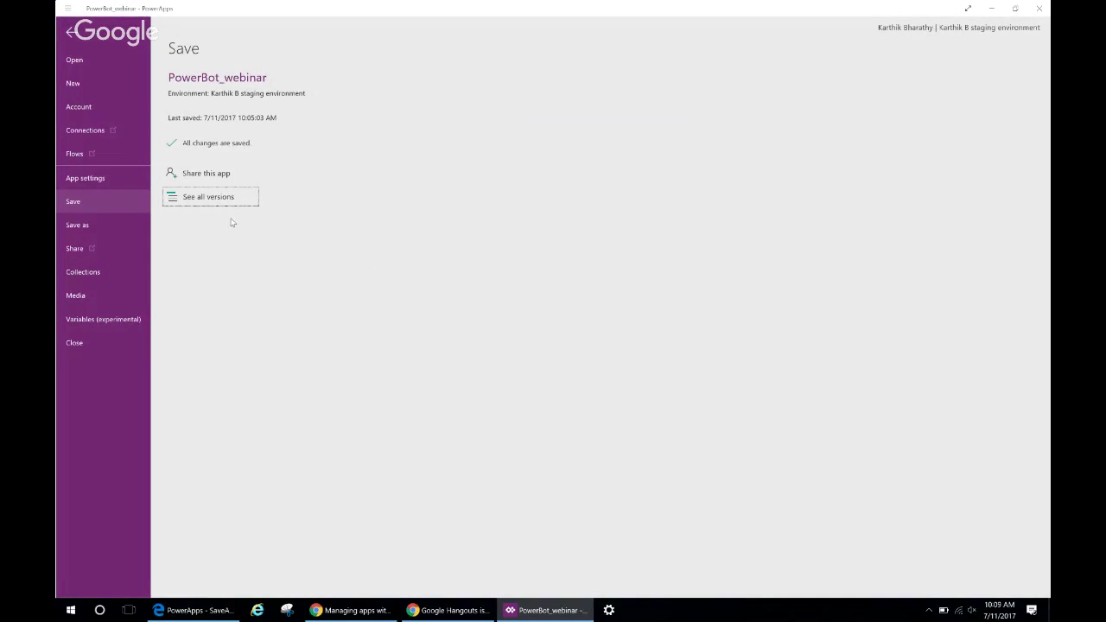
click(68, 36)
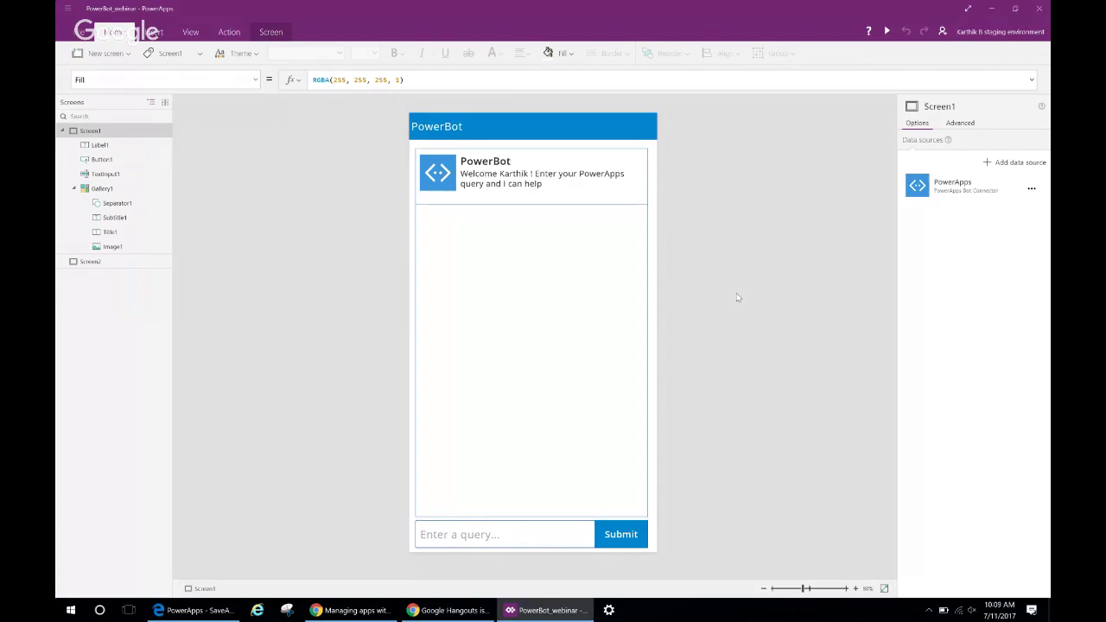
click(654, 127)
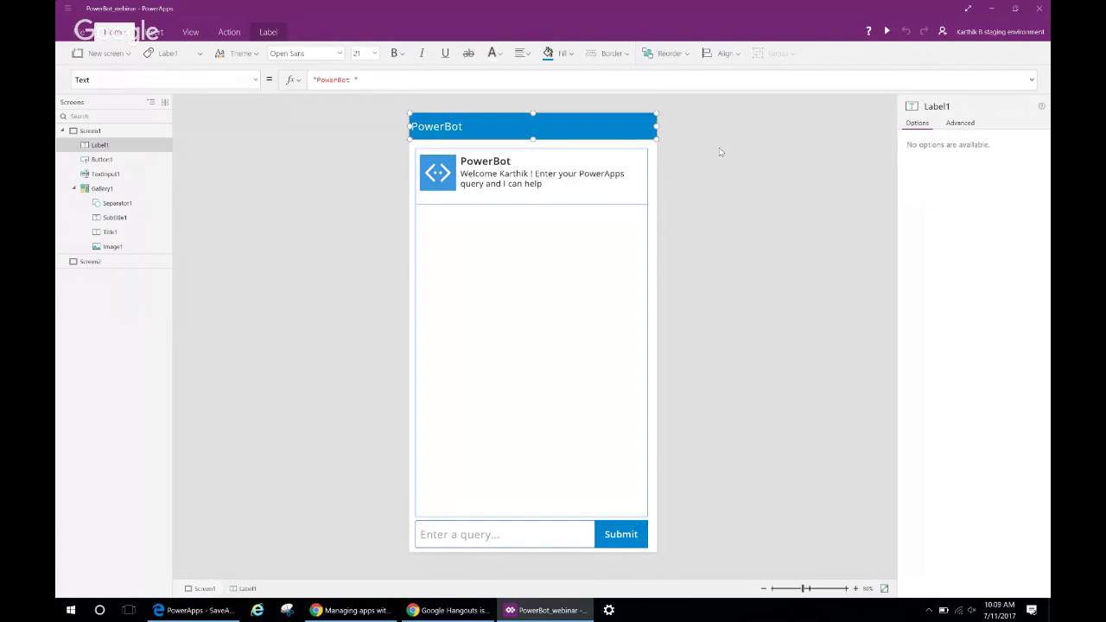
click(562, 53)
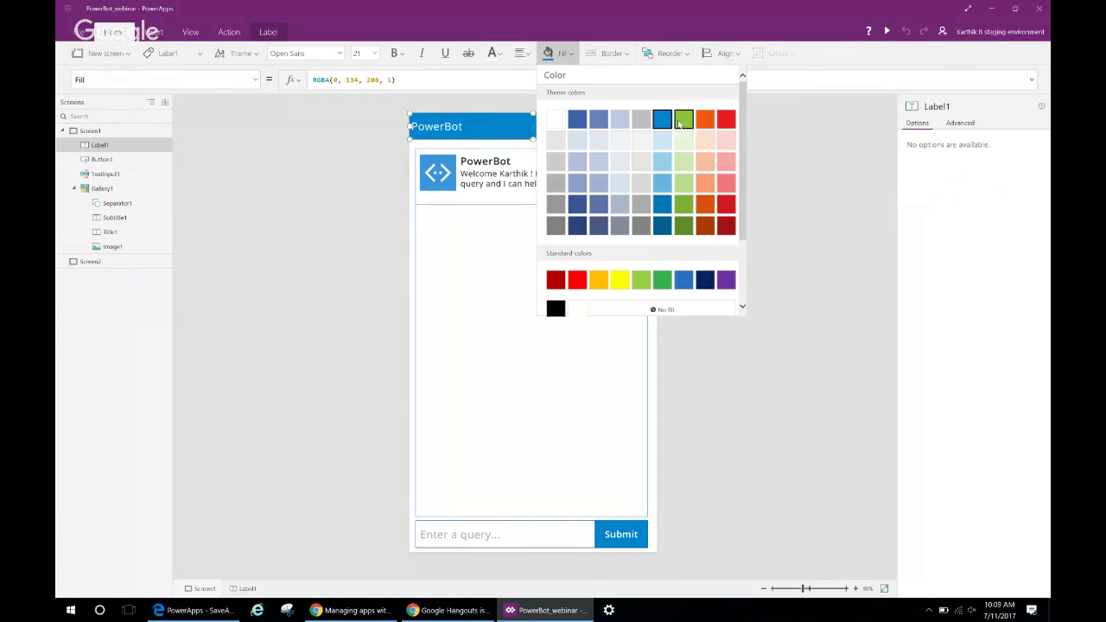
click(685, 120)
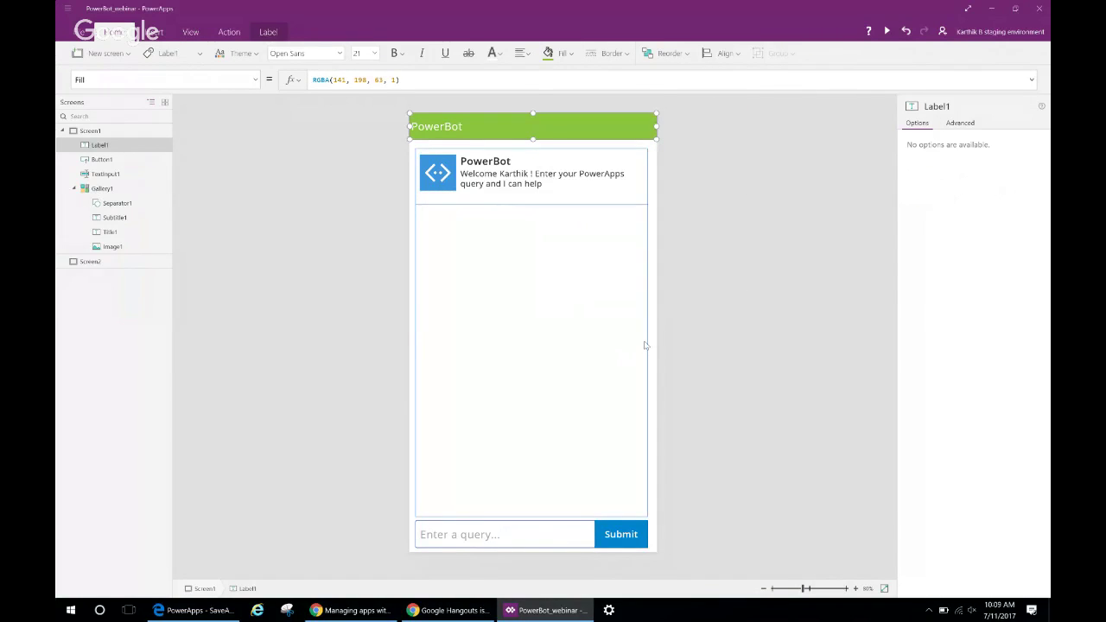
click(648, 344)
click(566, 54)
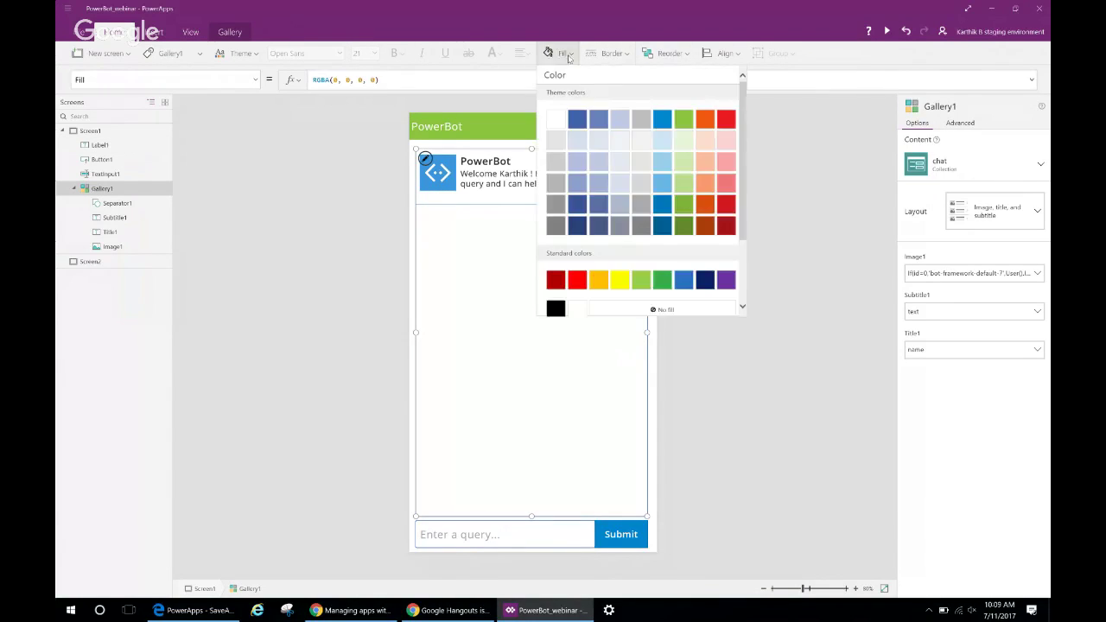
click(575, 54)
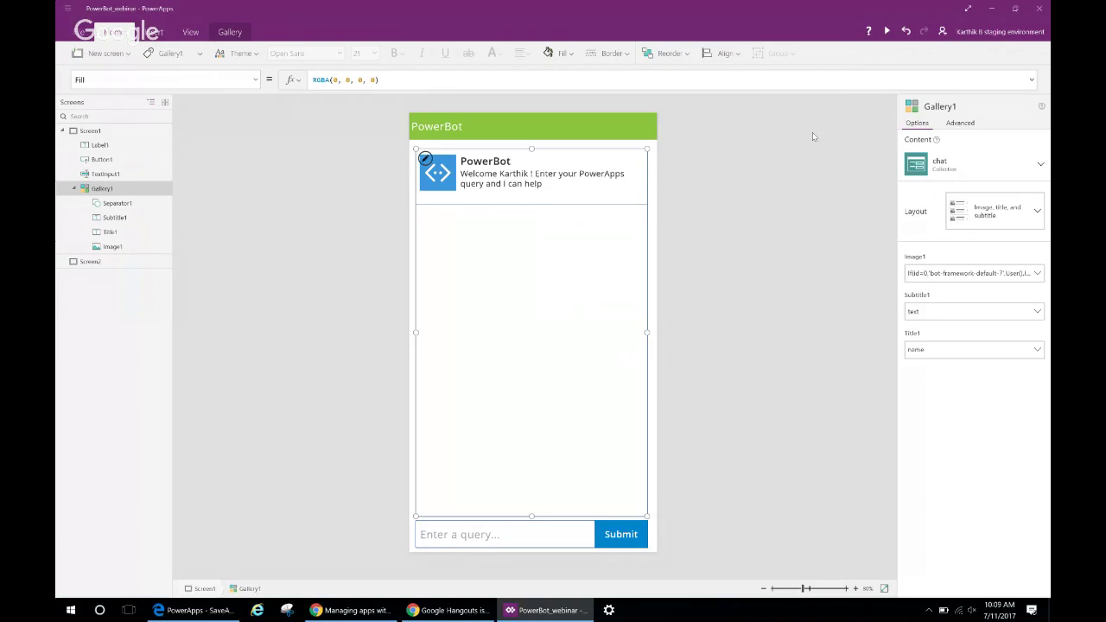
Fill the Submit button with the same theme green as the header label.
click(639, 545)
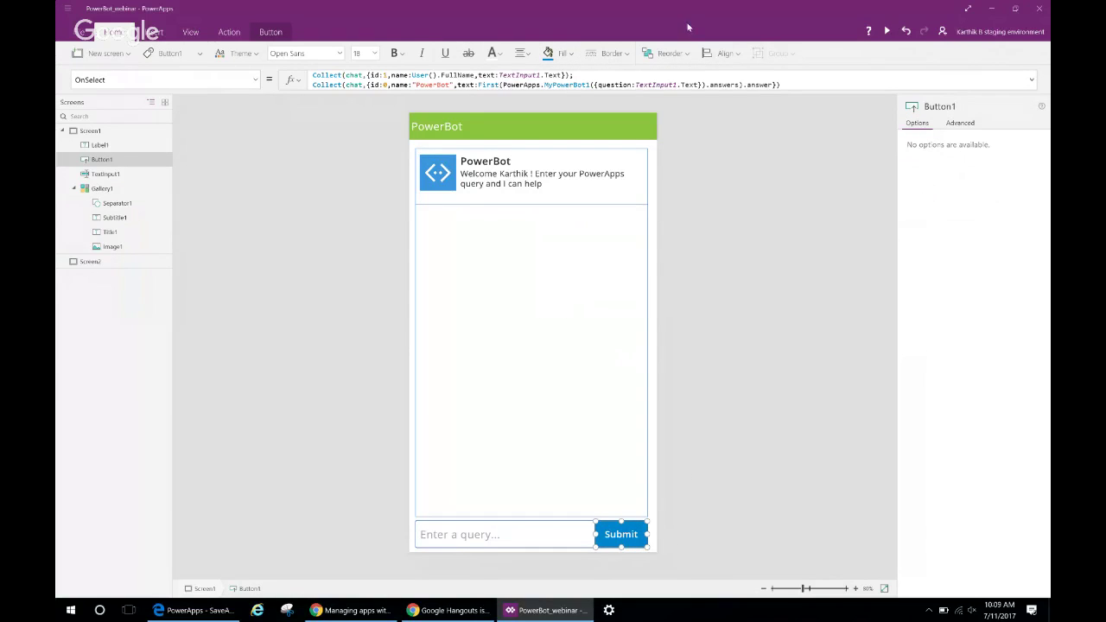
click(562, 54)
click(691, 117)
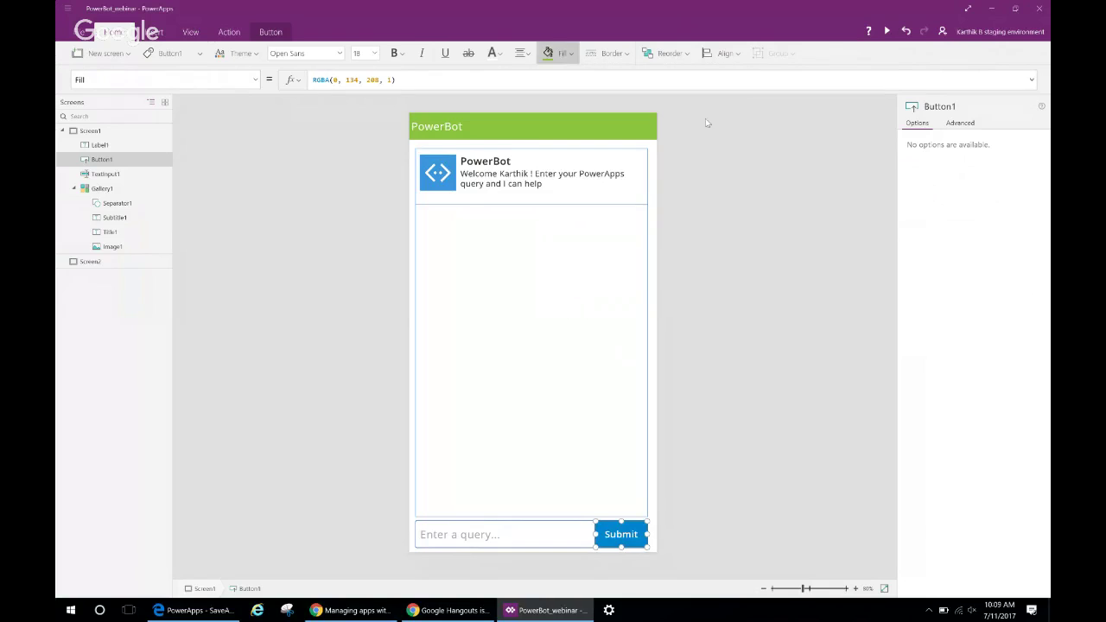
Set the chat gallery's border color to the theme green, RGBA(141, 198, 63, 1).
click(647, 235)
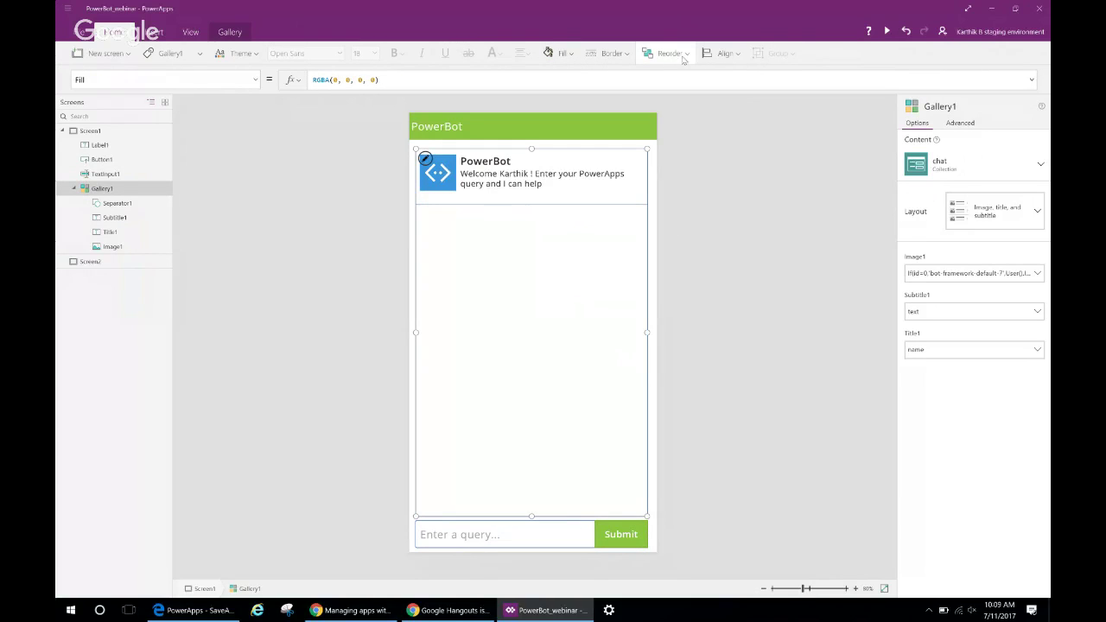
click(611, 54)
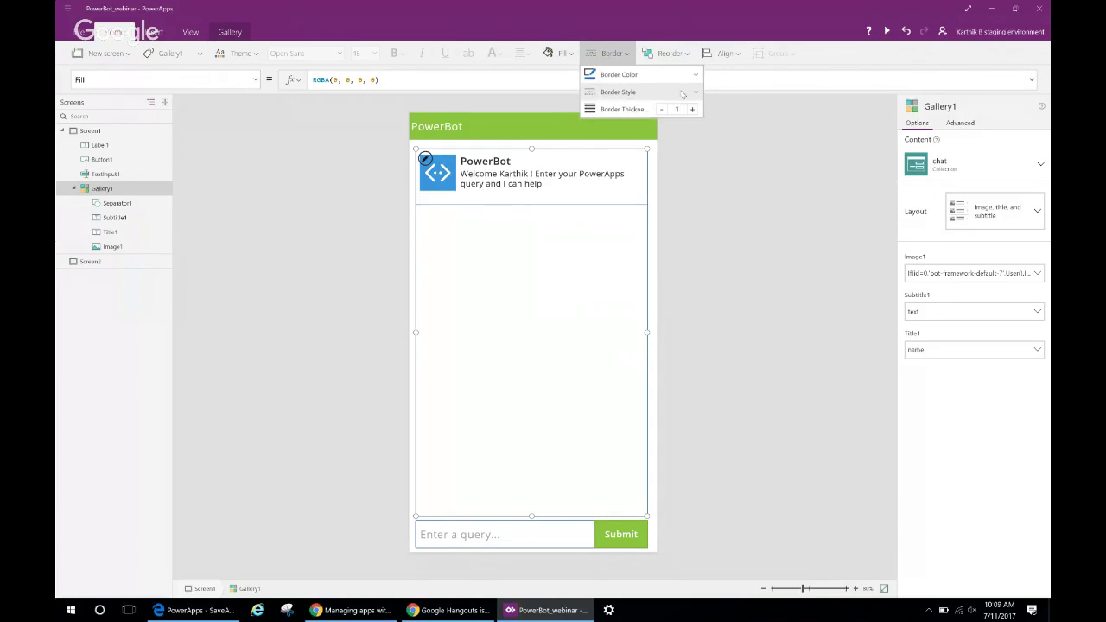
click(694, 74)
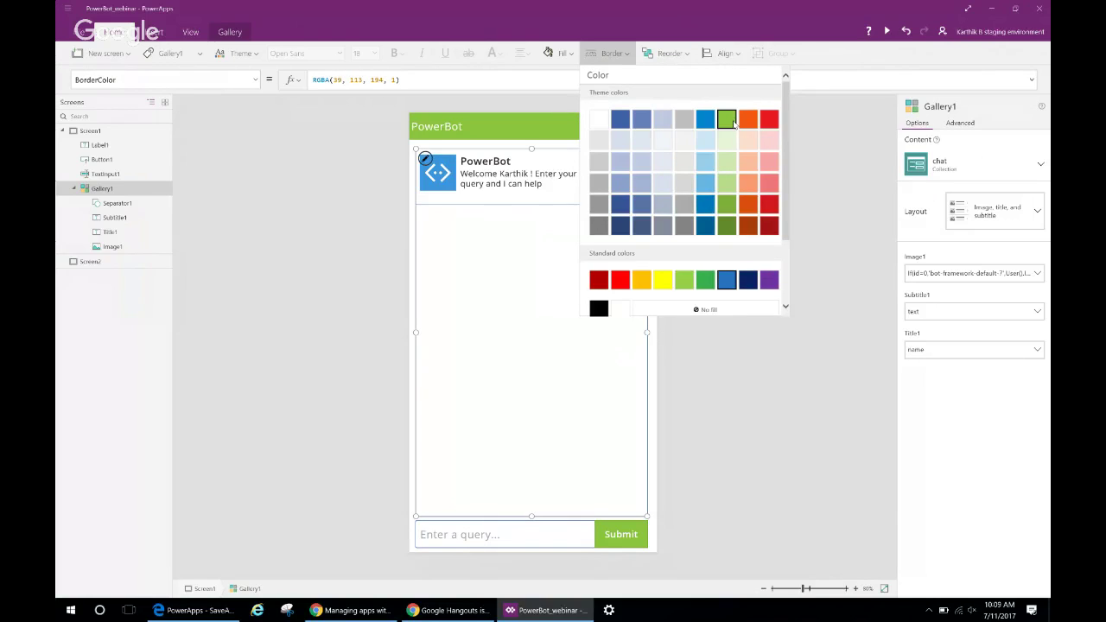
click(732, 119)
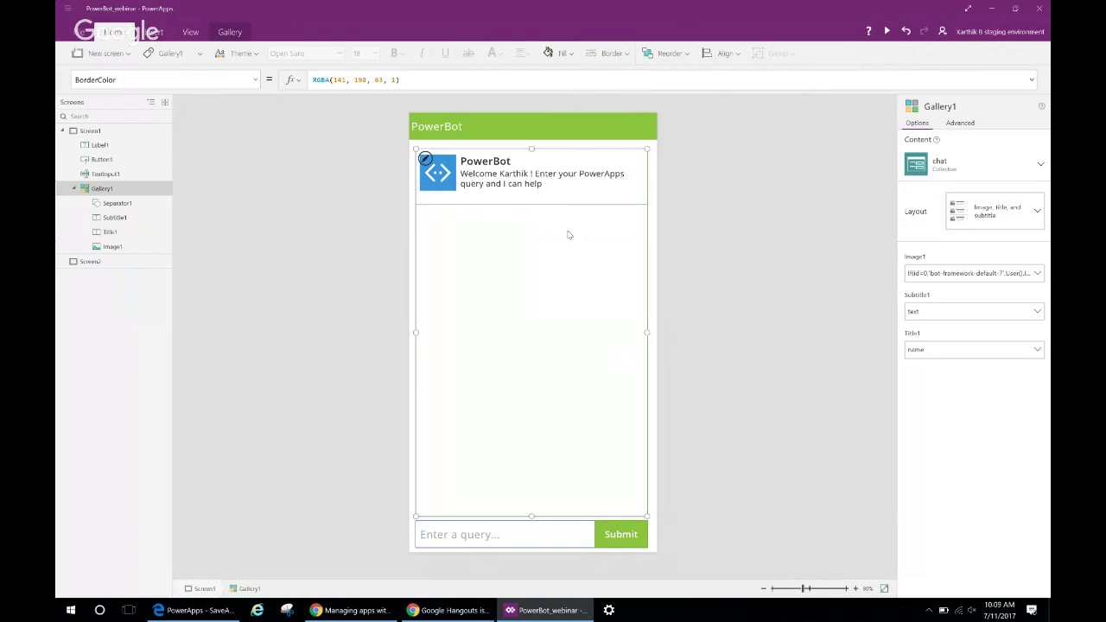
Set the query text input's border color to the theme green.
click(502, 545)
click(614, 53)
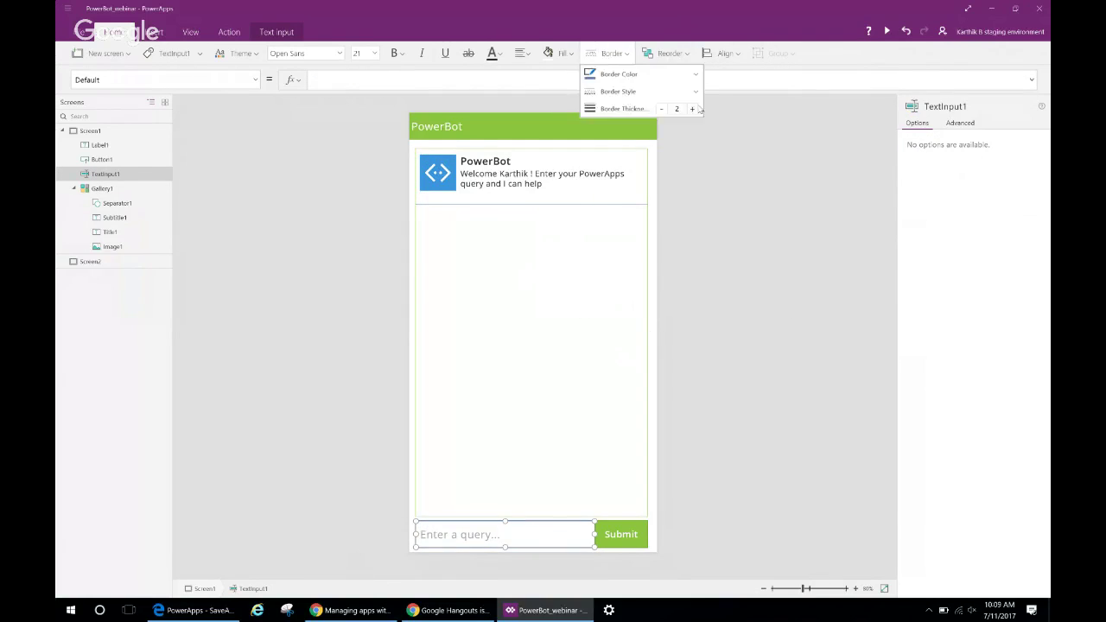
click(681, 79)
click(784, 205)
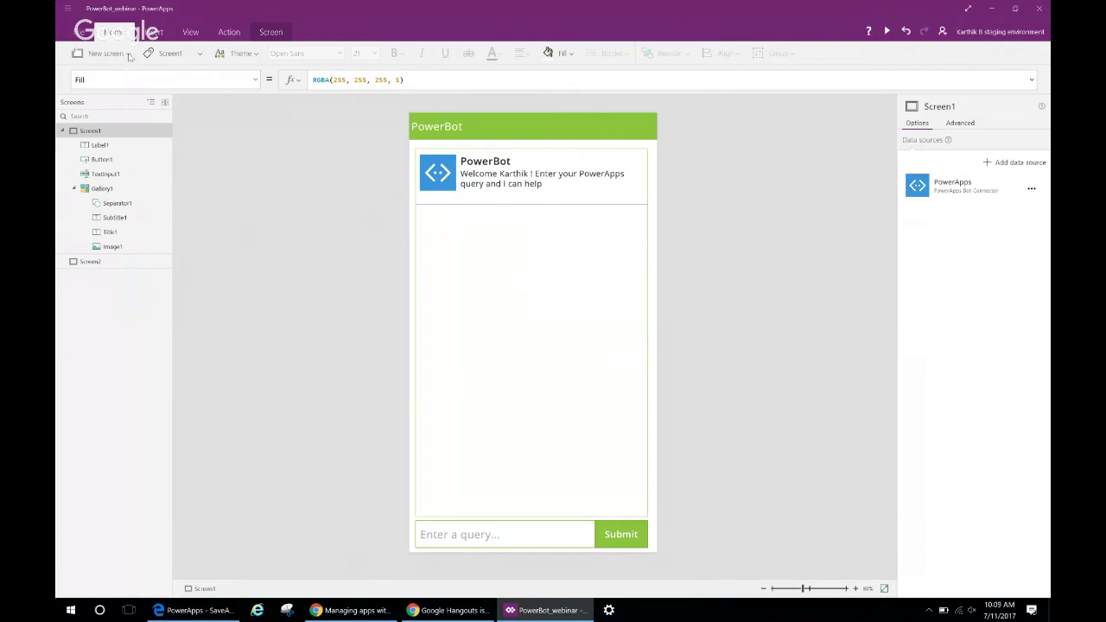
Fill the chat gallery's separator line, Separator1, with the theme green.
click(117, 204)
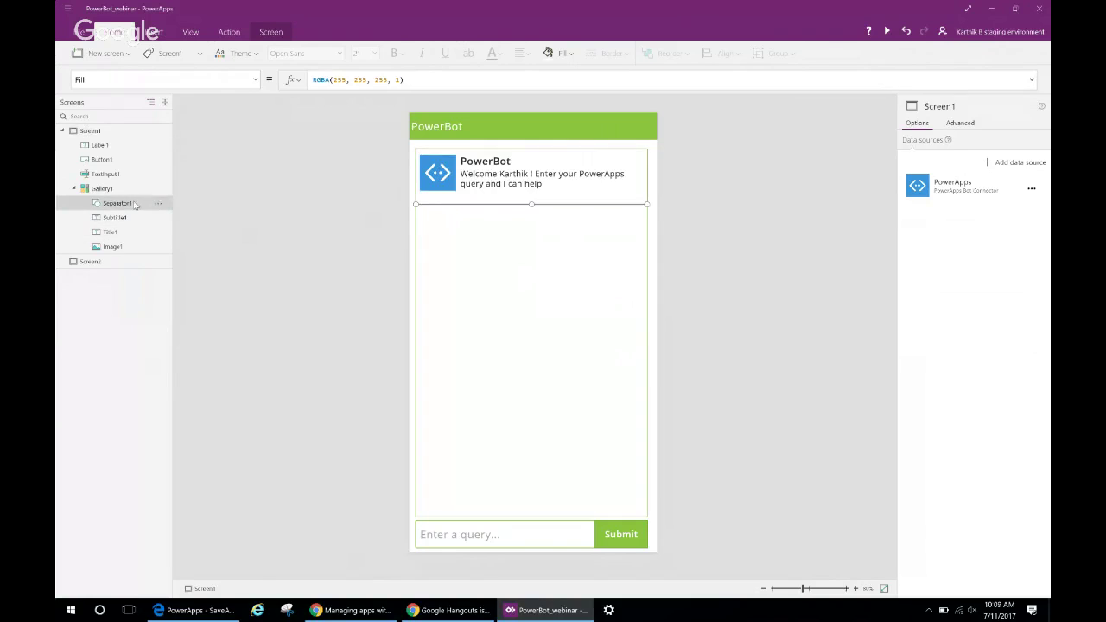
click(558, 53)
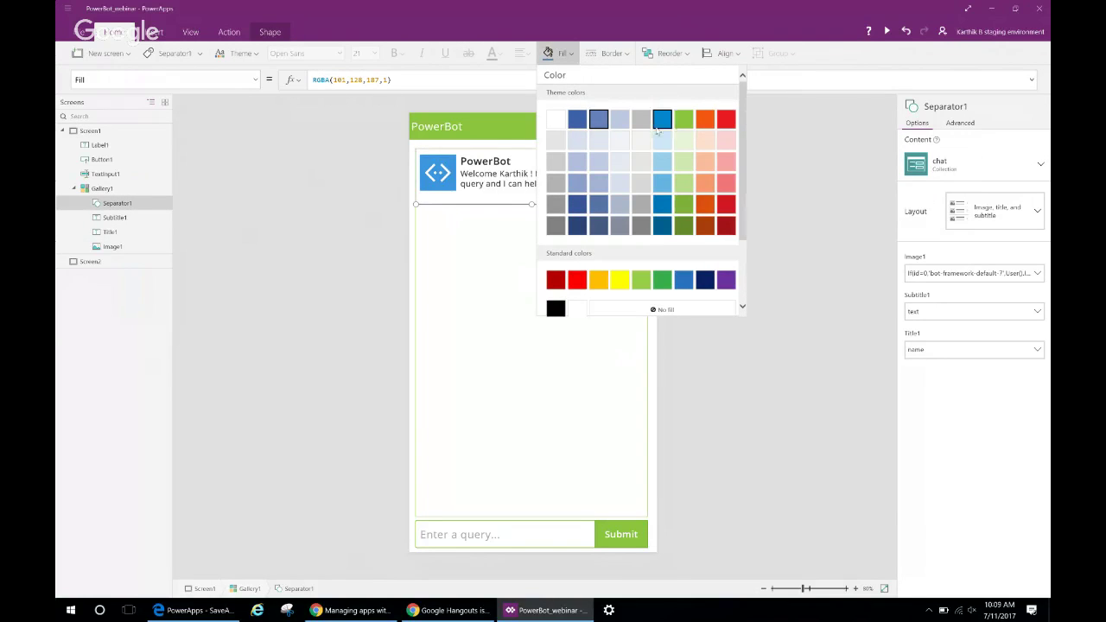
click(684, 120)
click(760, 257)
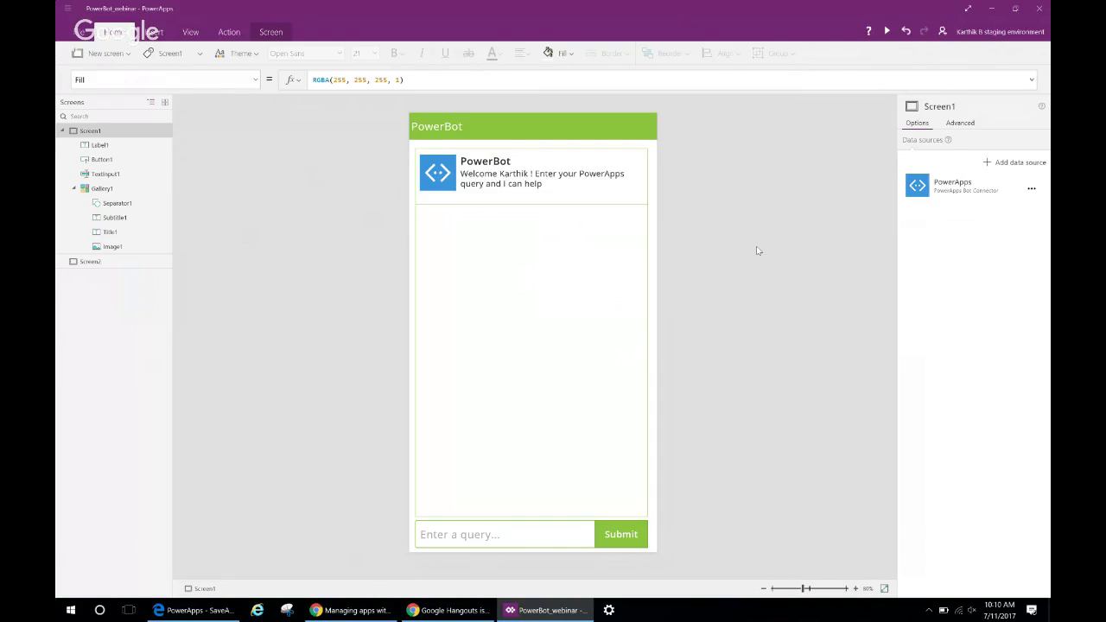
Fill the bot image in the chat gallery, Image1, with the theme green, RGBA(141, 198, 63, 1).
click(448, 191)
click(447, 191)
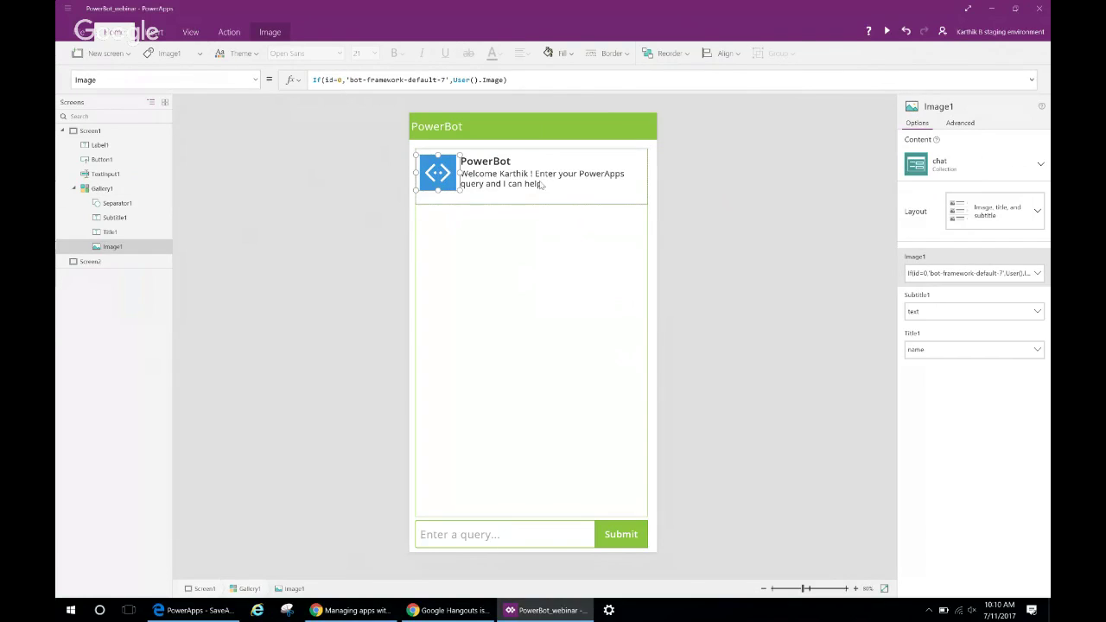
click(573, 53)
click(682, 128)
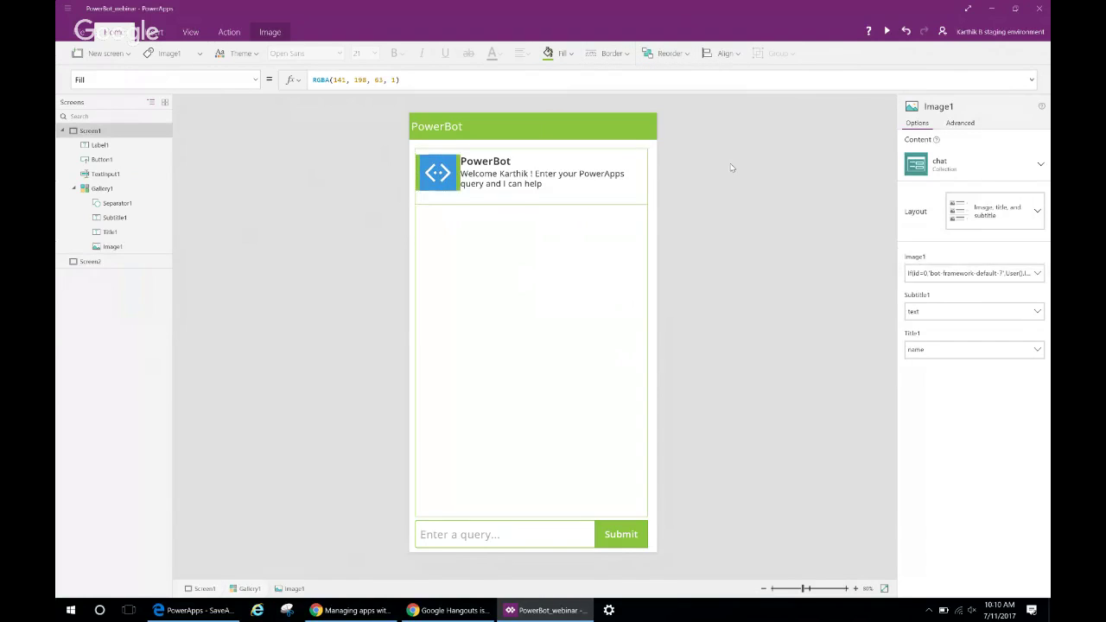
click(731, 167)
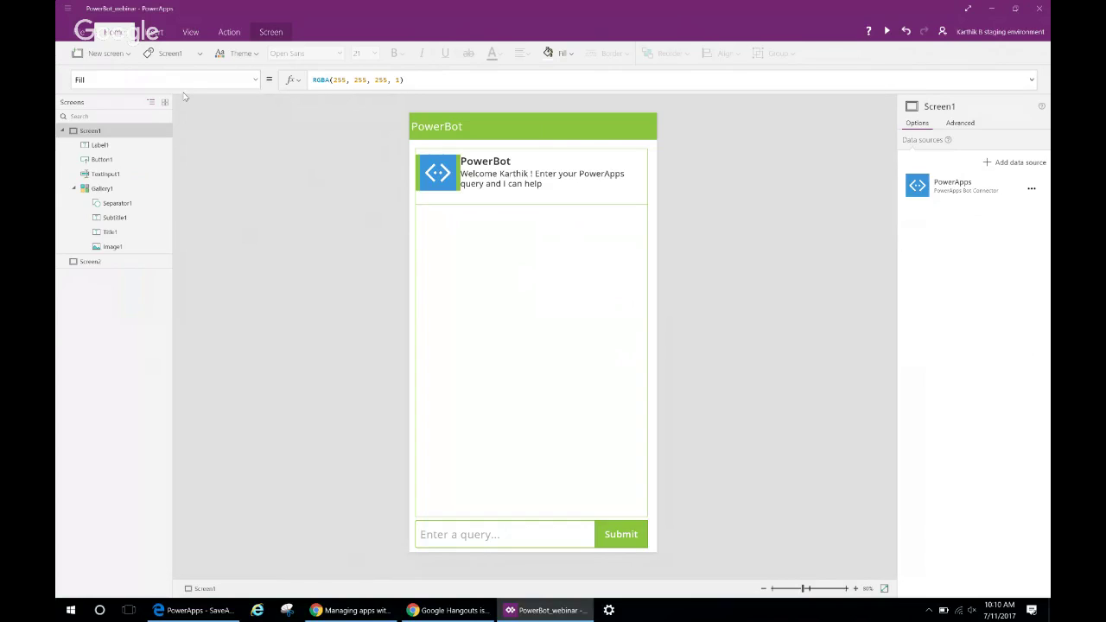
Save PowerBot_webinar, check its last saved time and return to the app canvas.
key(ctrl+s)
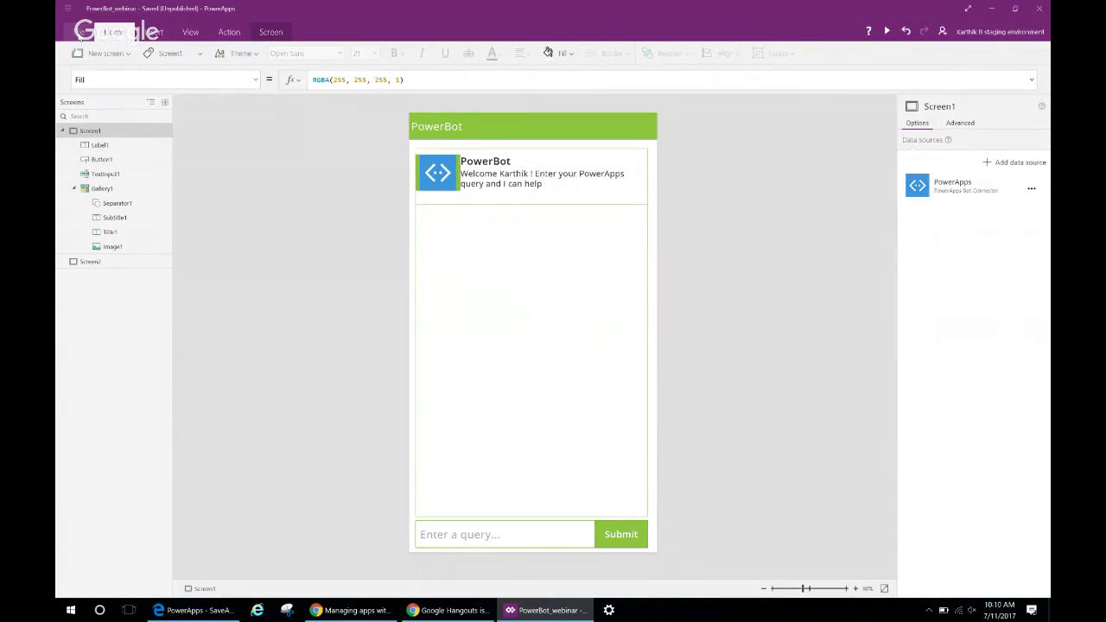
click(83, 32)
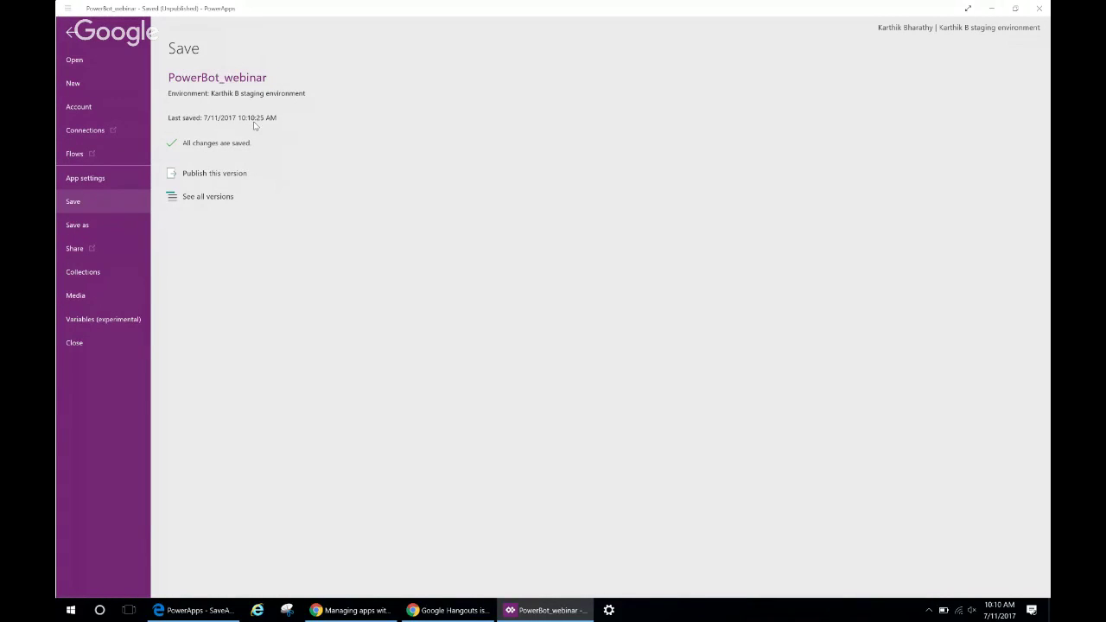
click(71, 33)
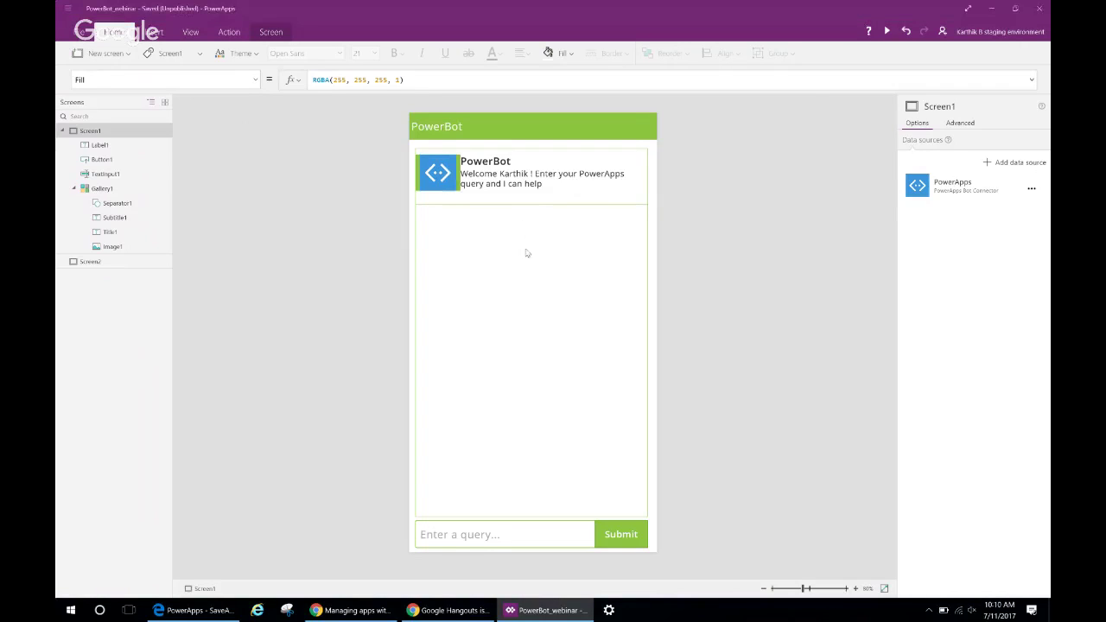
Add a leading space before the PowerBot text in the header label and save the app again.
click(413, 127)
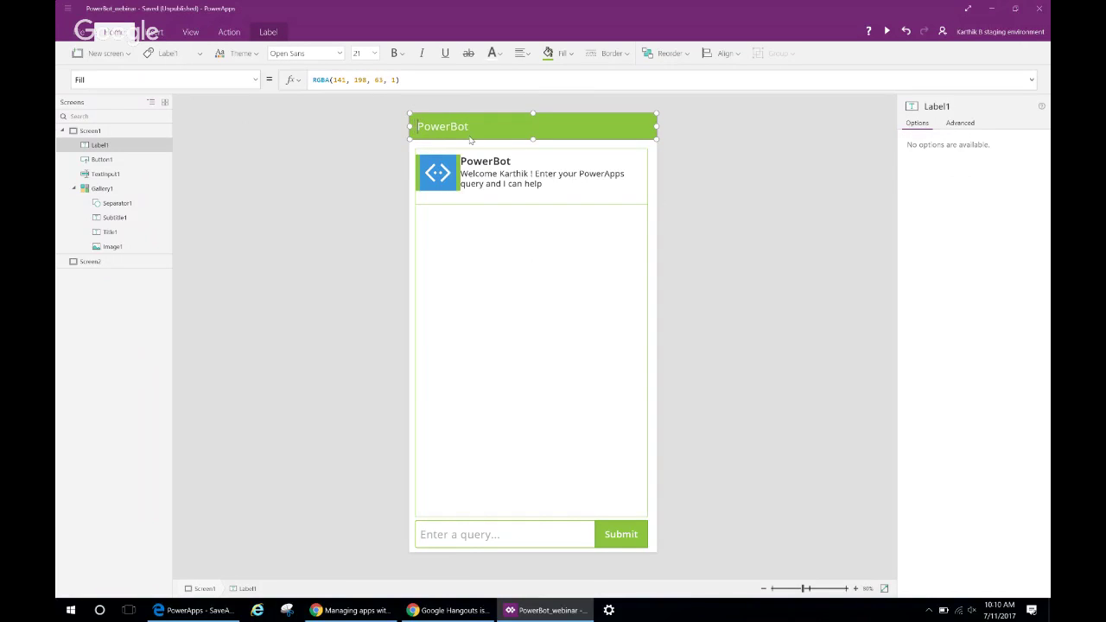
click(748, 206)
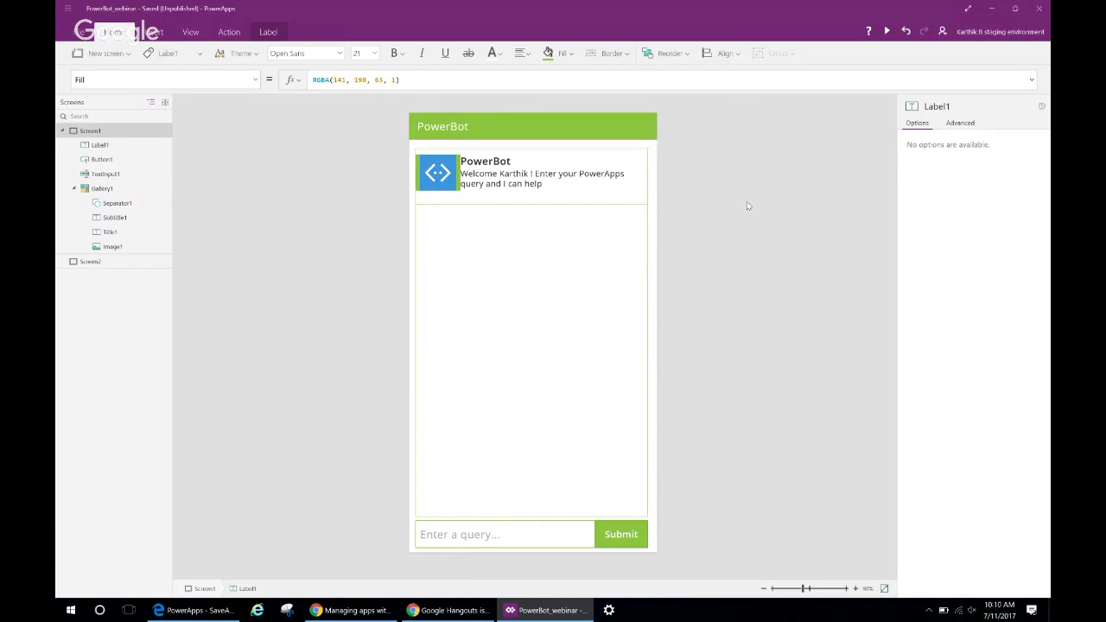
click(82, 32)
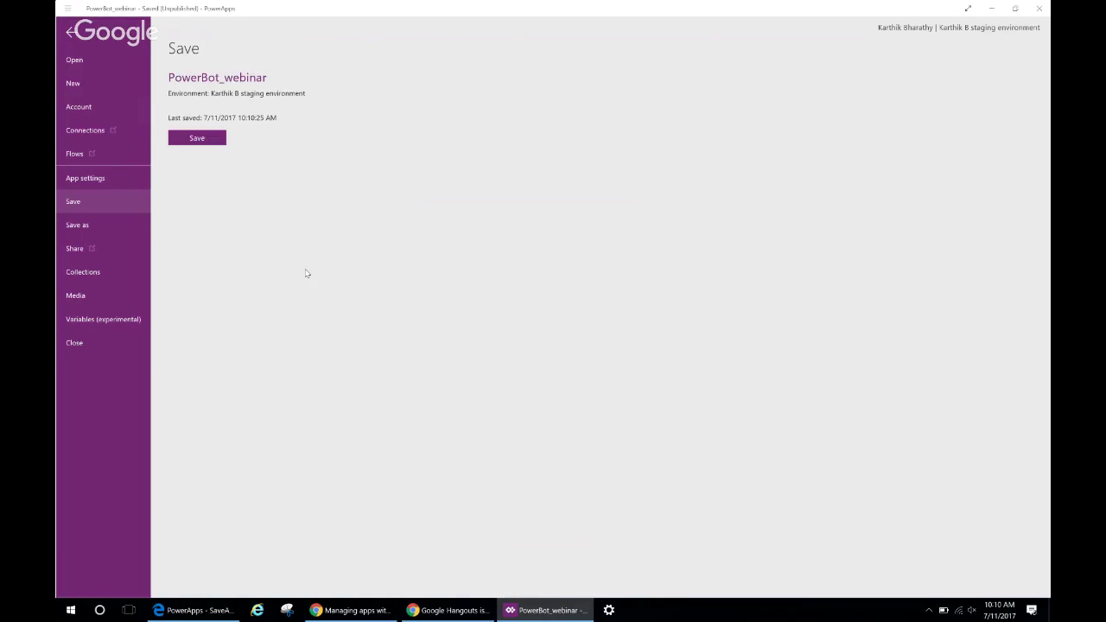
click(215, 141)
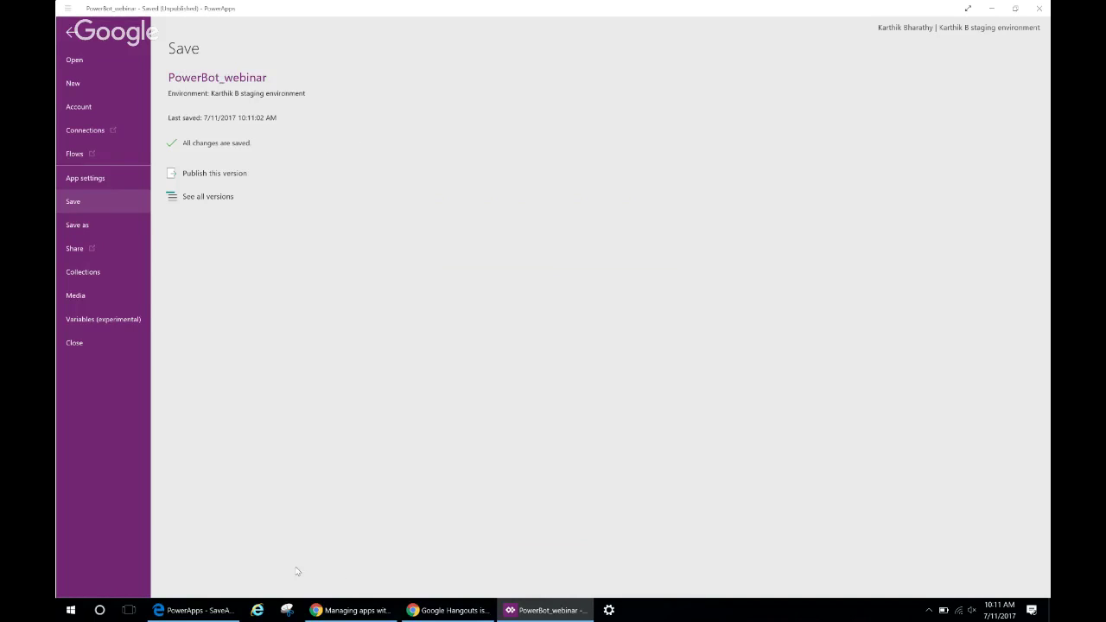
Check the SaveAndPublish_Webinar page in the browser, and preview PowerBot_webinar from the PowerApps desktop editor.
click(206, 610)
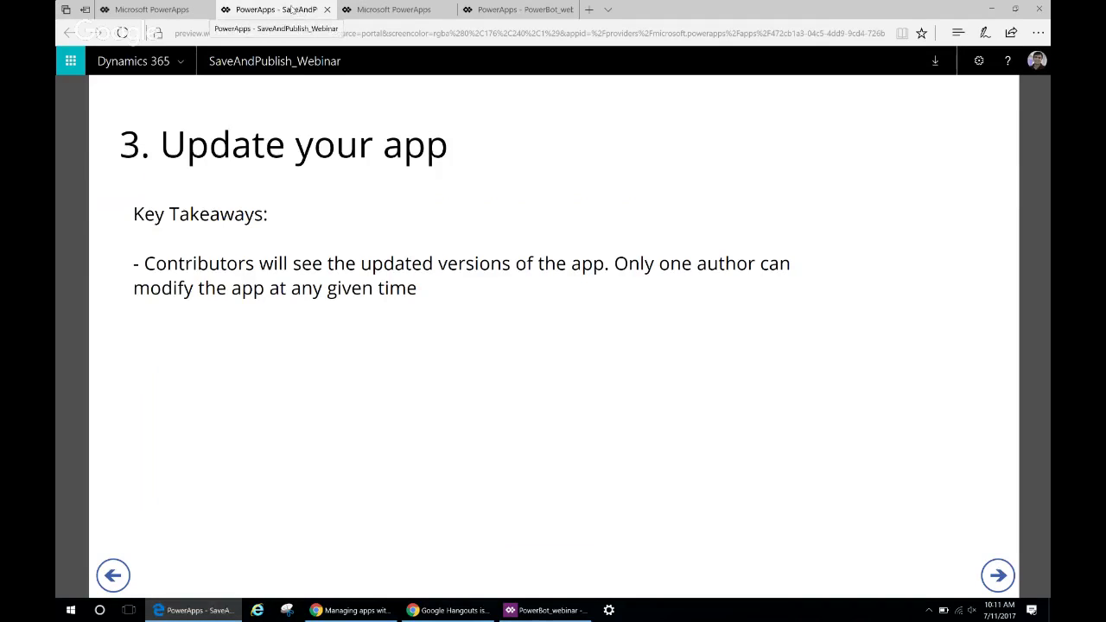
key(alt+Tab)
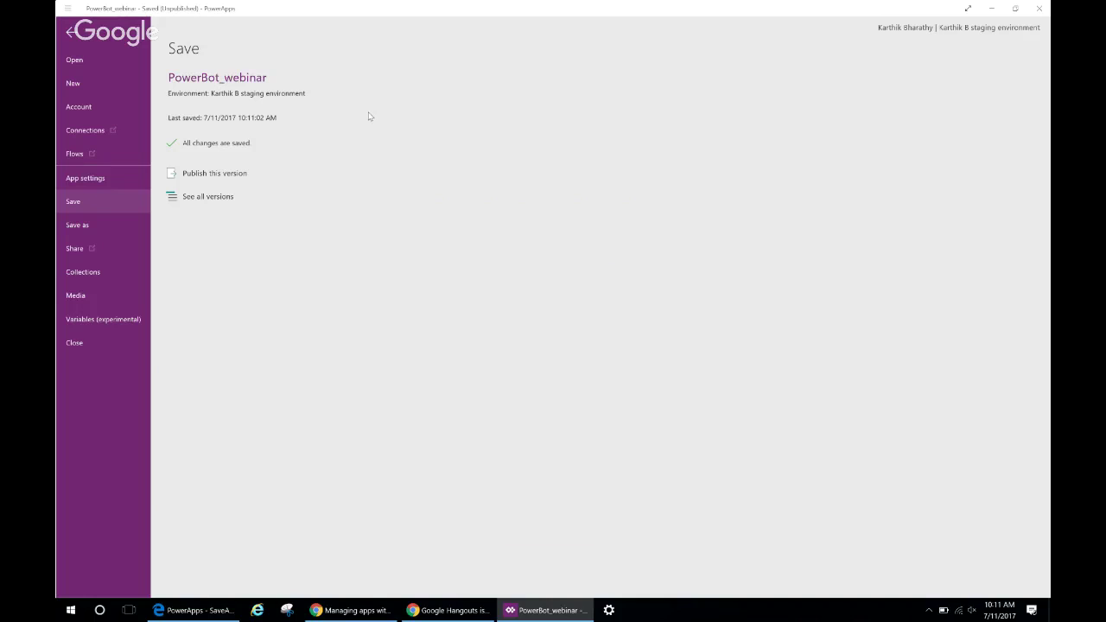
click(68, 32)
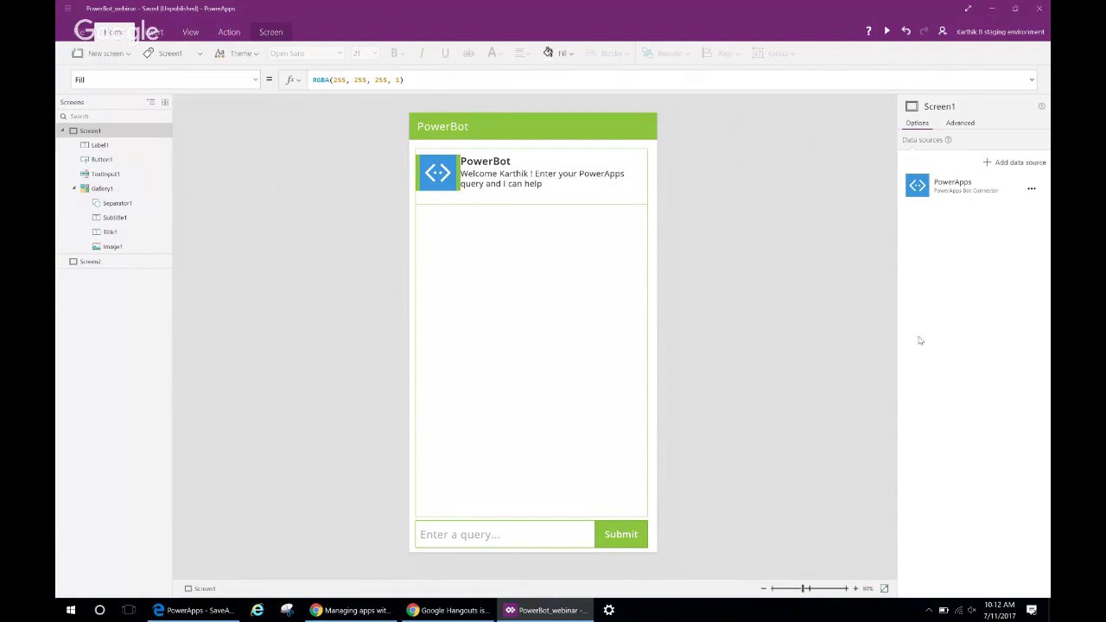
click(886, 31)
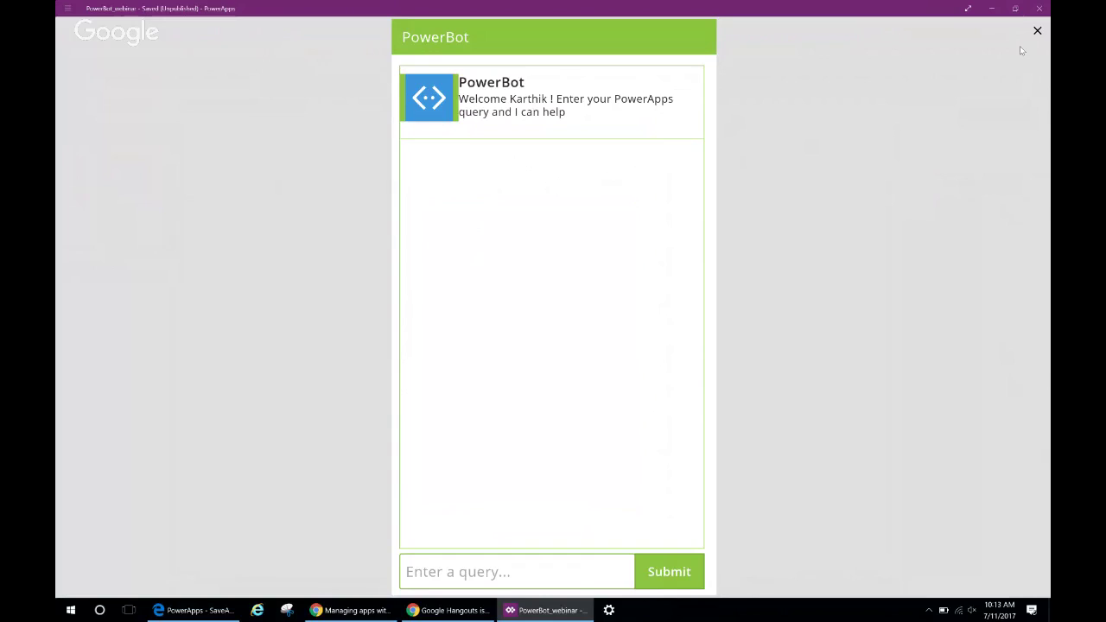
click(1037, 31)
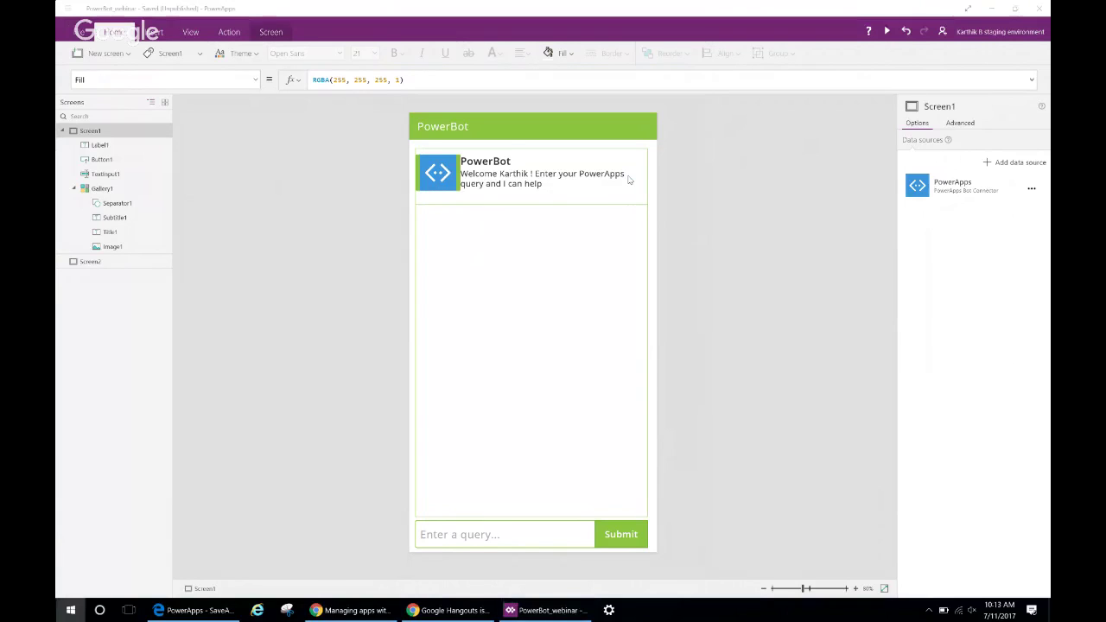
Launch AirServer and activate its free trial to mirror the phone screen.
key(super)
text(airs)
key(Return)
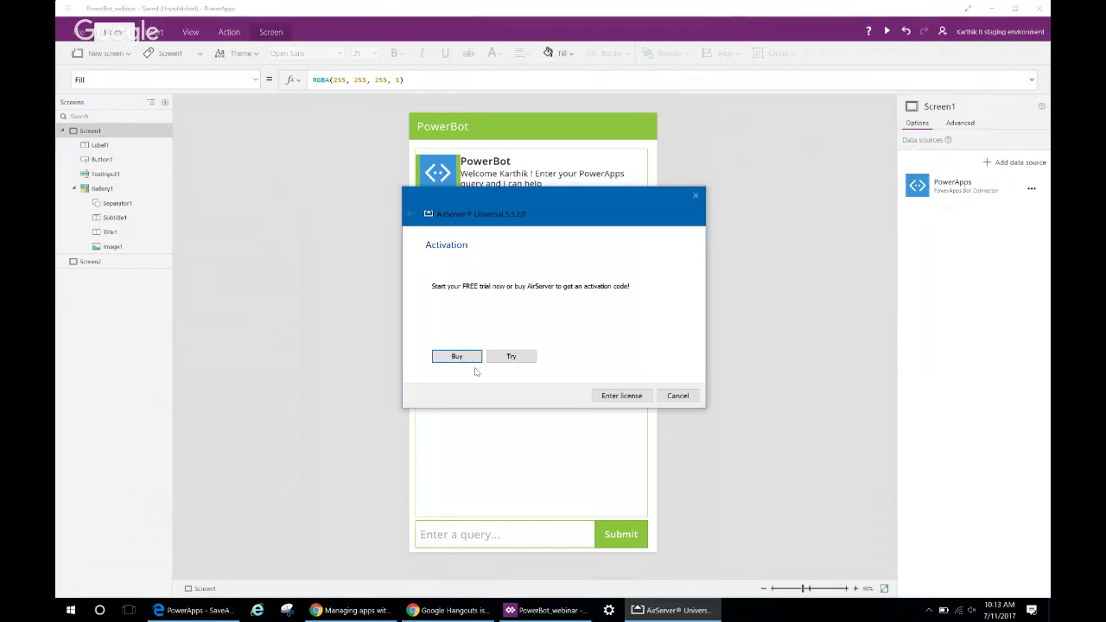
click(523, 357)
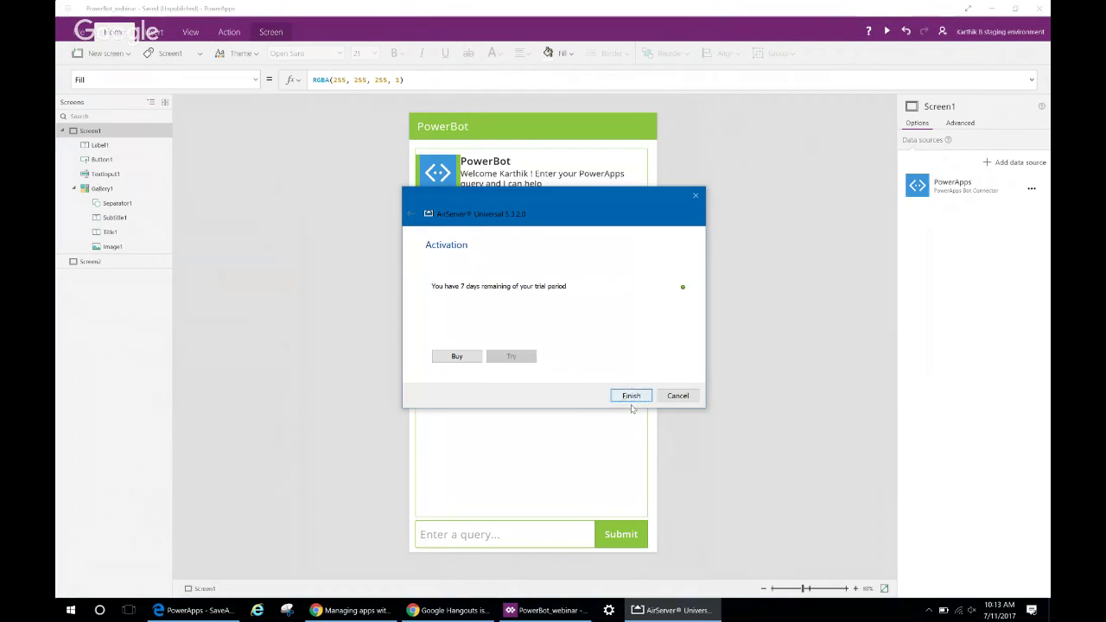
click(632, 396)
click(643, 338)
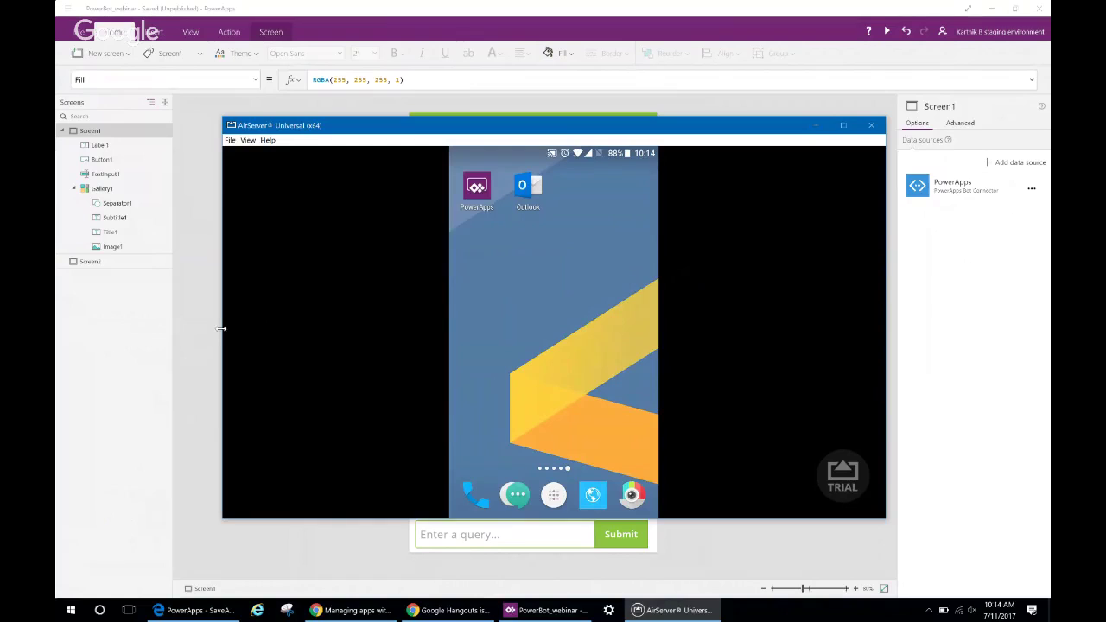
Enlarge the AirServer window and submit a query about the gallery in the mirrored PowerBot app.
drag(222, 323, 67, 286)
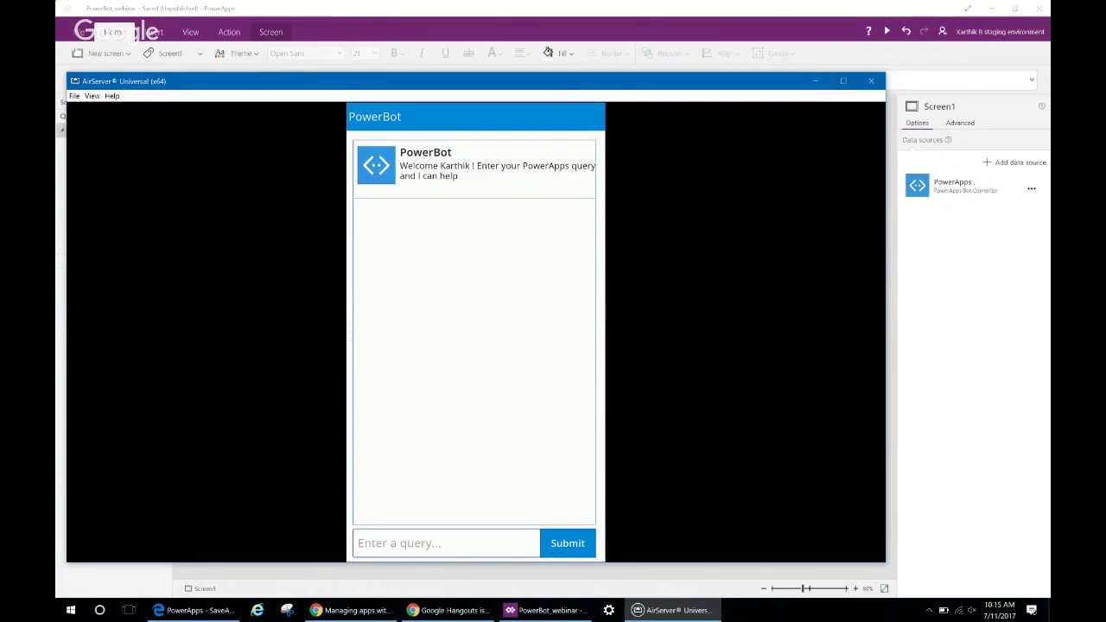
click(446, 543)
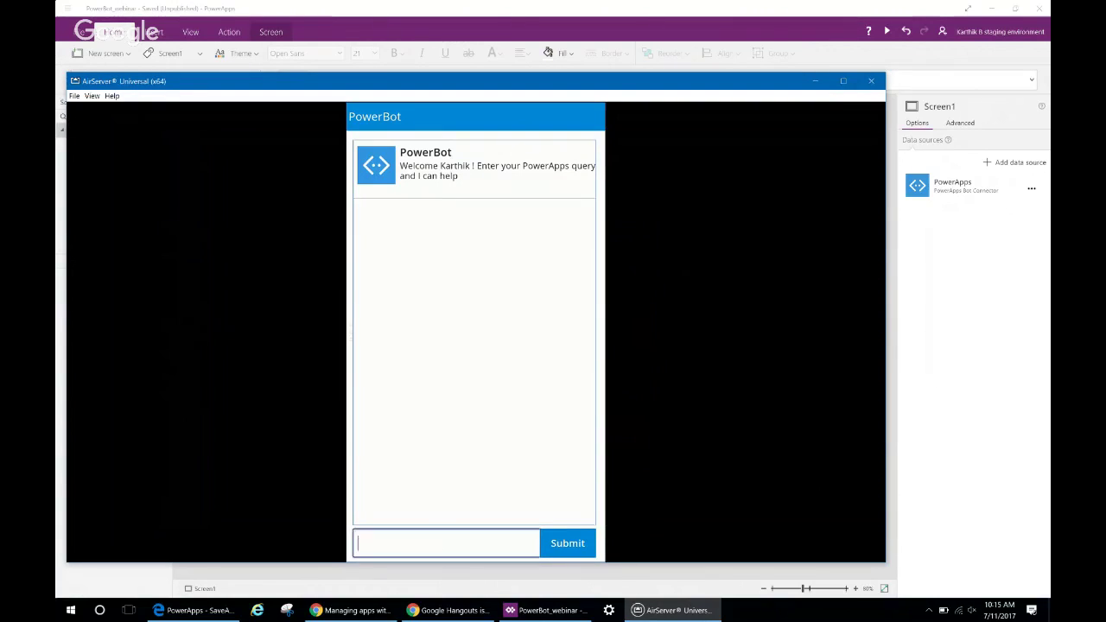
text(W is ga)
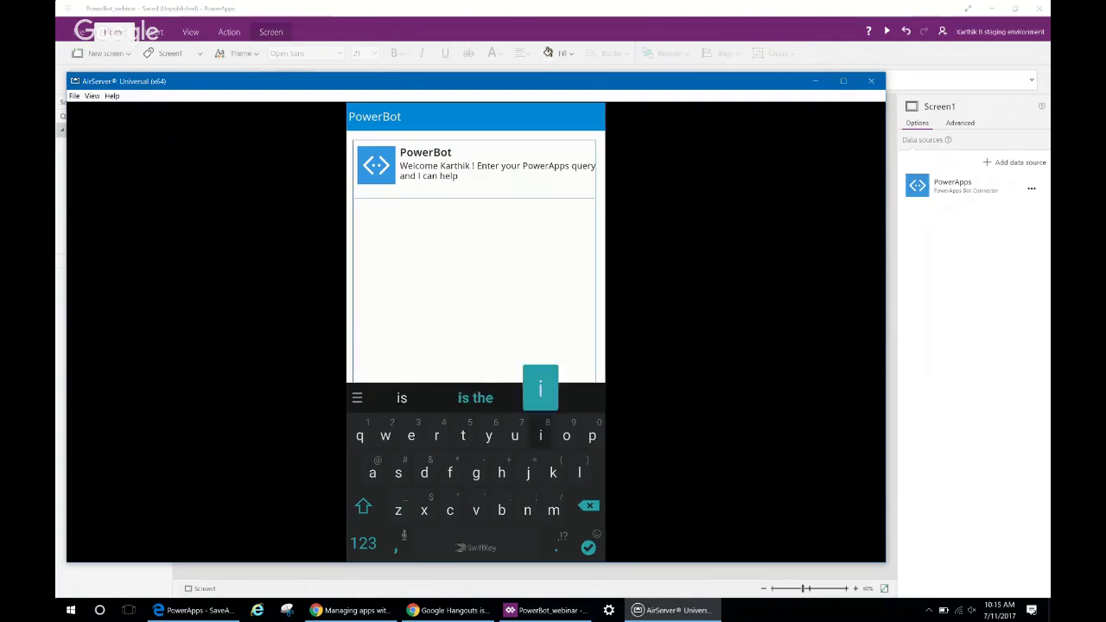
text(llery)
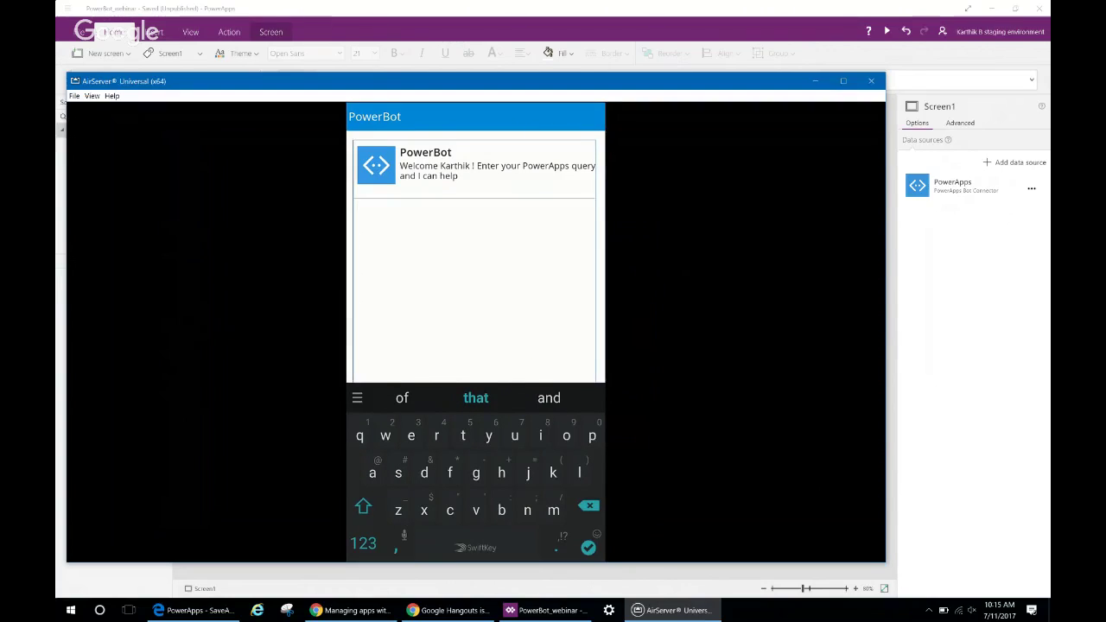
key(Return)
click(568, 544)
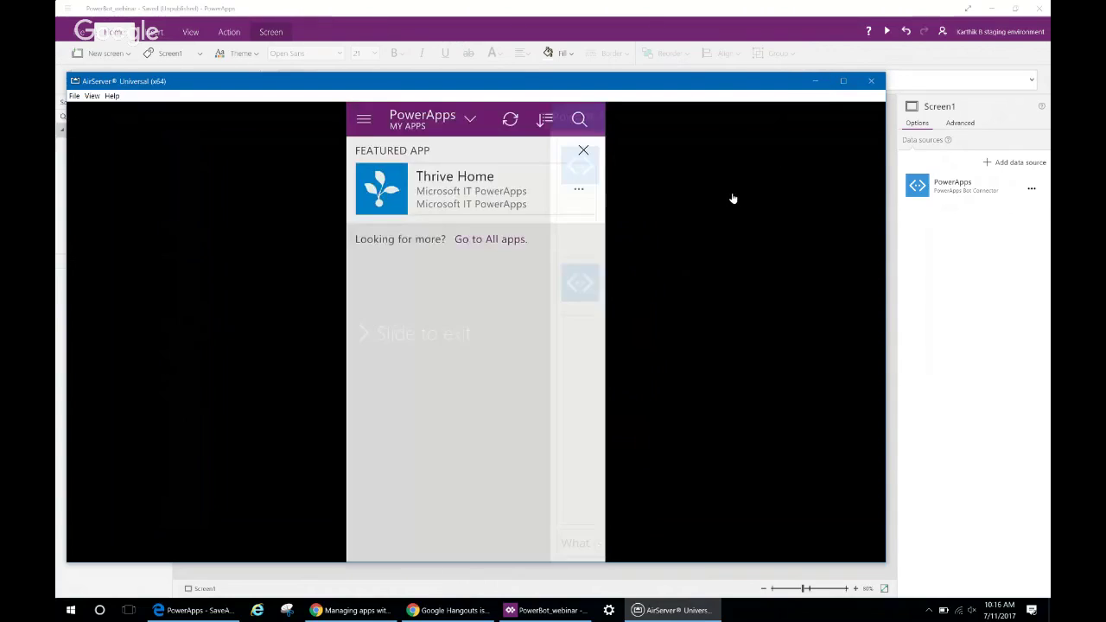
Minimize AirServer, switch to the browser and reload the PowerBot_webinar version history page.
click(815, 81)
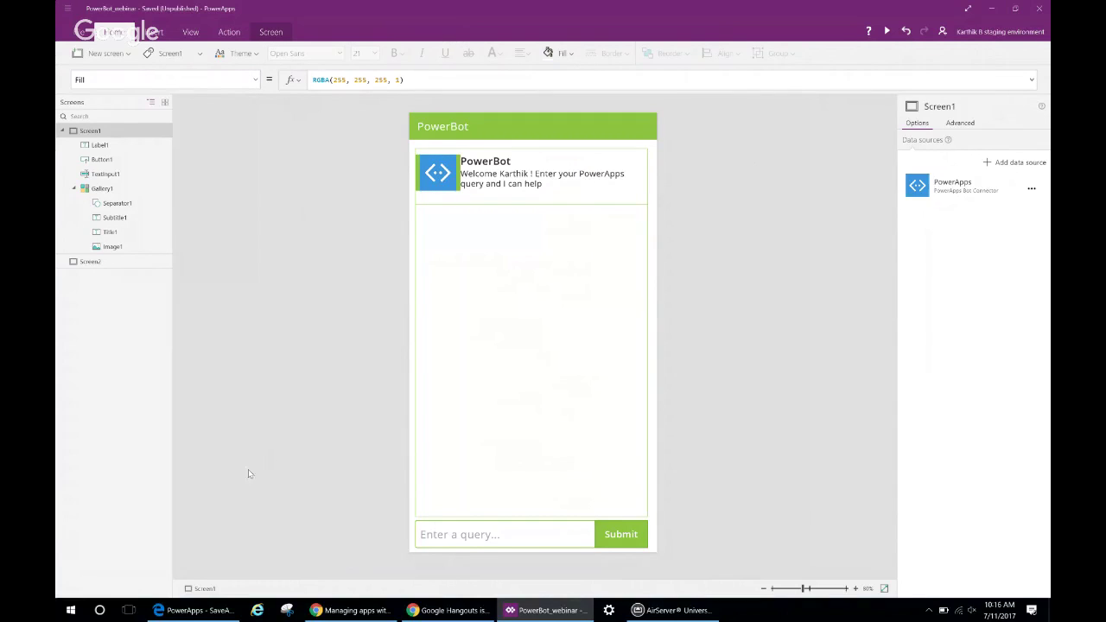
click(197, 614)
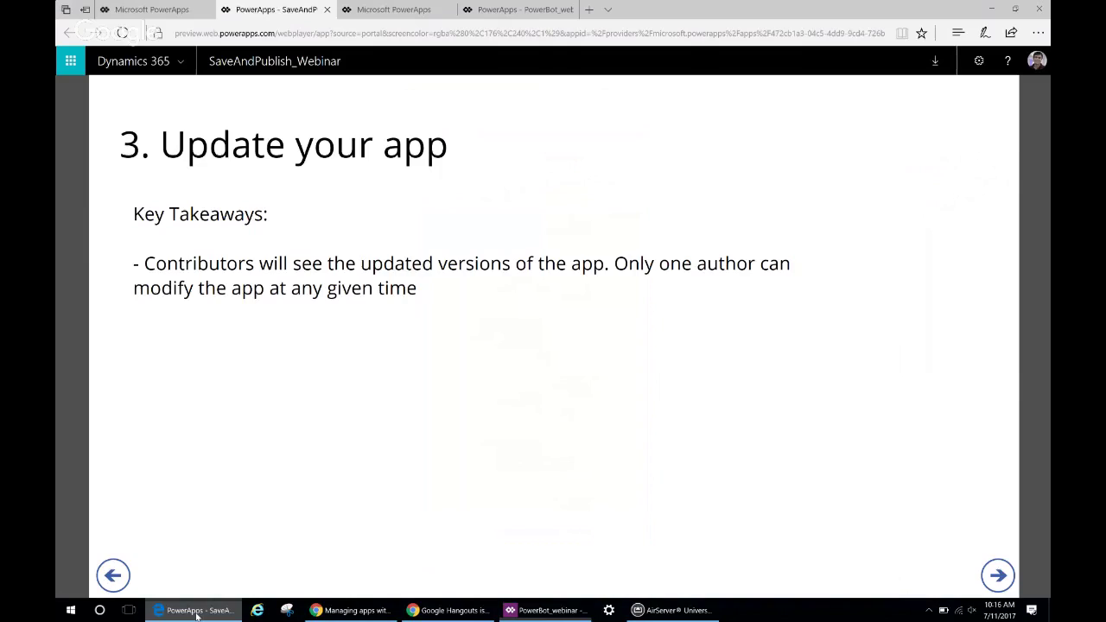
click(395, 10)
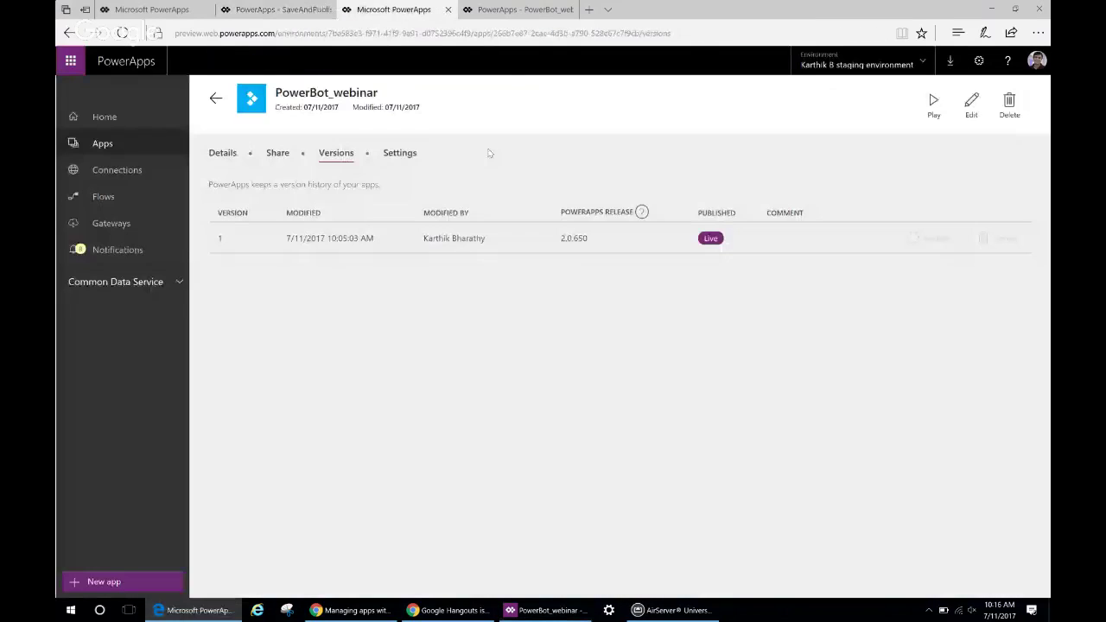
click(694, 38)
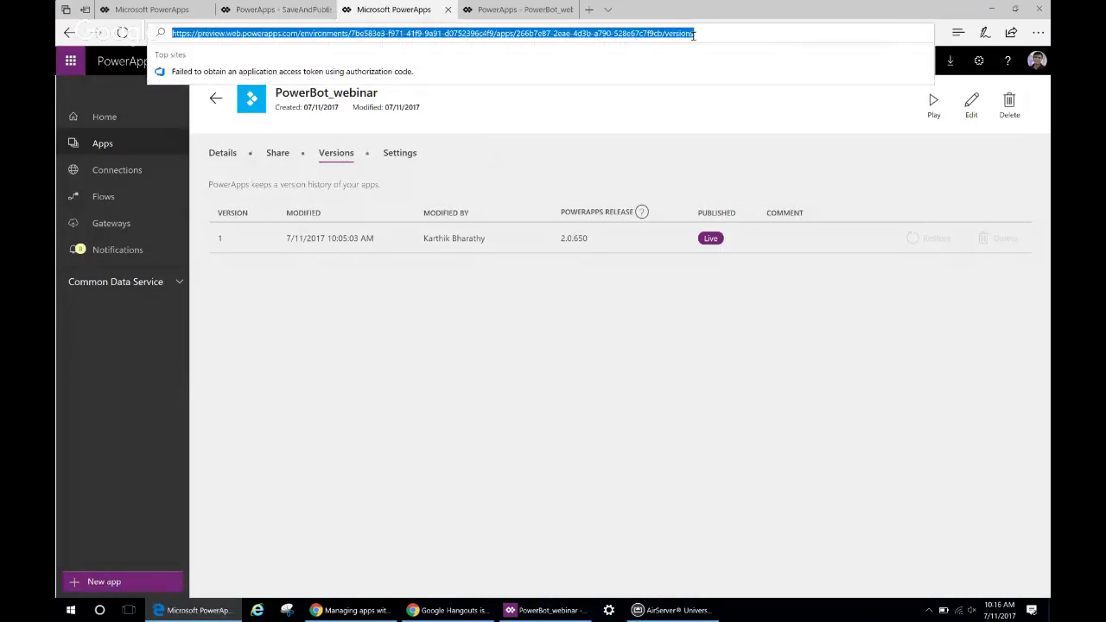
key(Return)
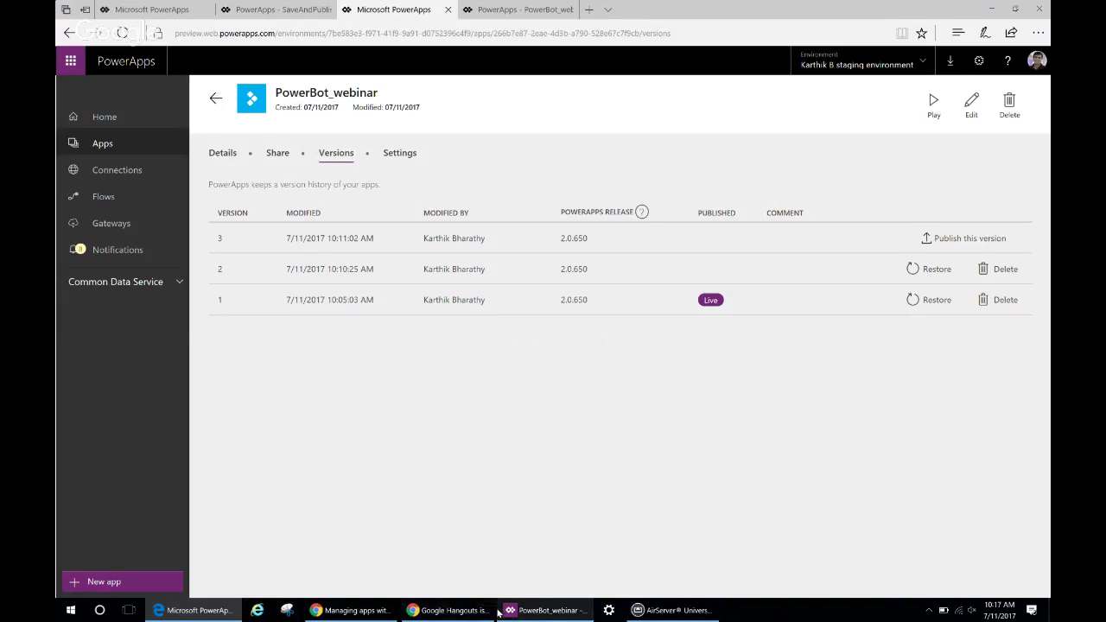
In the PowerApps desktop editor, add the description "PowerBot for the PowerApps webinar" to PowerBot_webinar and save the app.
mouse_move(511, 612)
click(547, 610)
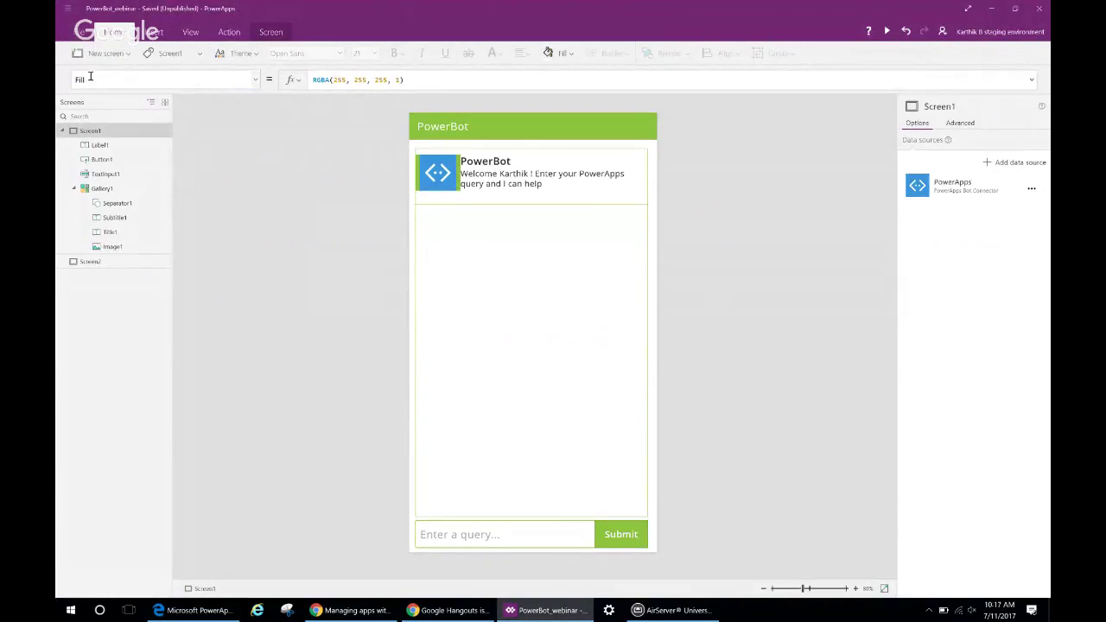
click(80, 32)
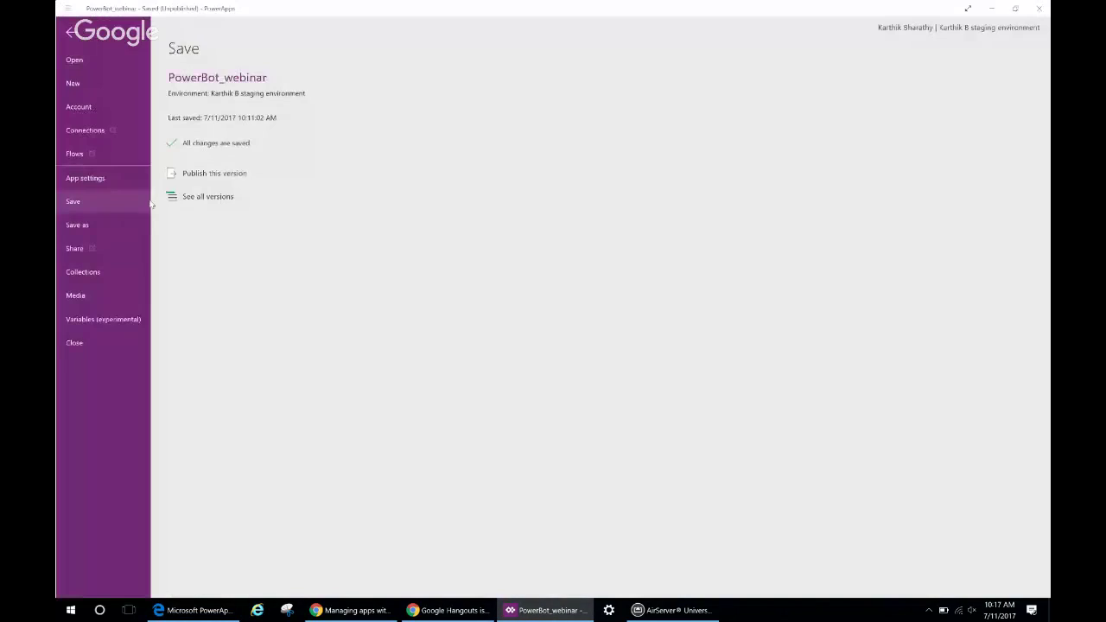
click(246, 175)
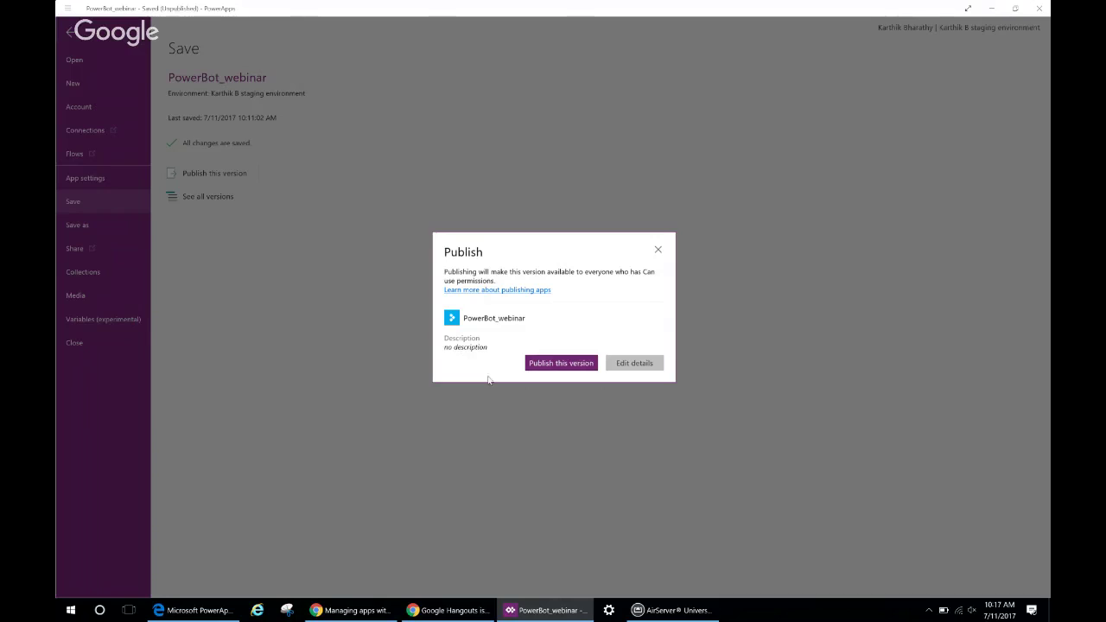
click(646, 370)
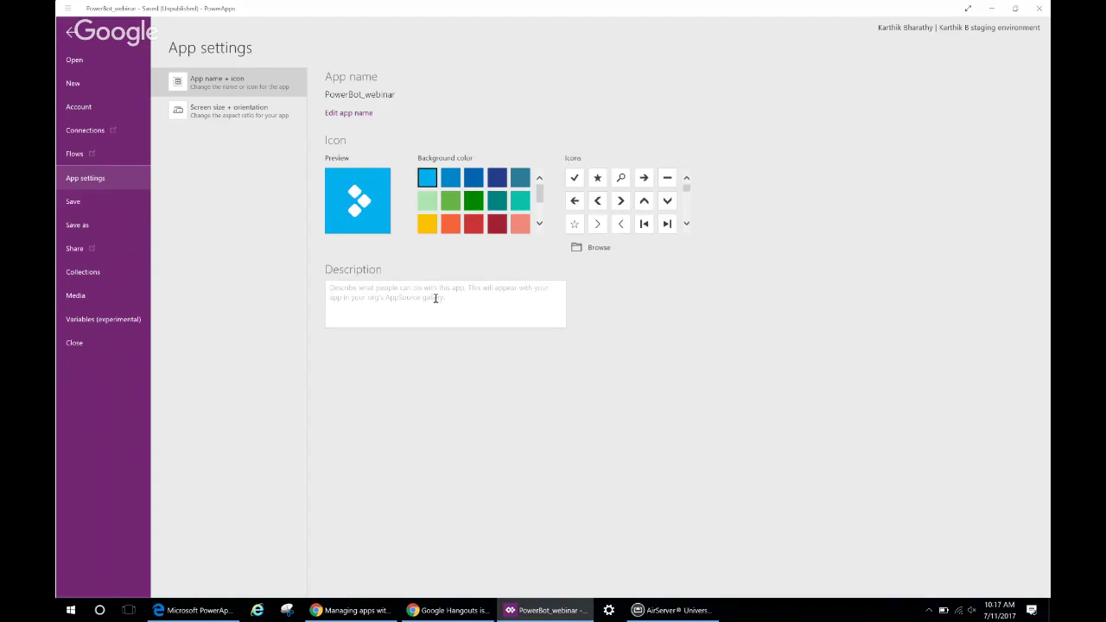
click(435, 298)
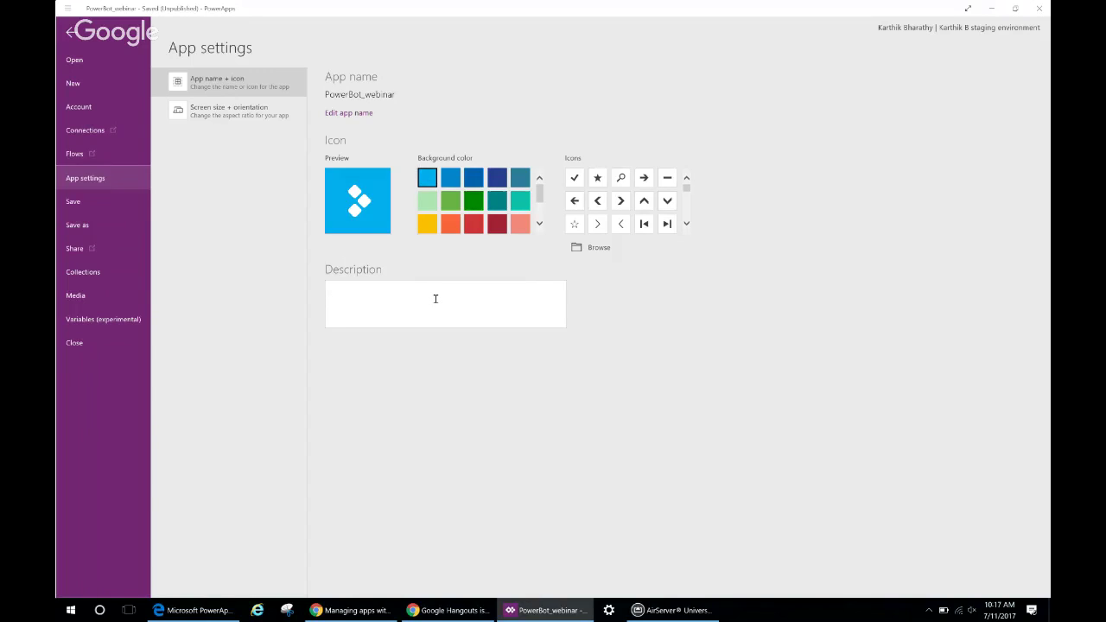
text(PowerBot for the PowerApps webinar)
click(145, 202)
click(204, 140)
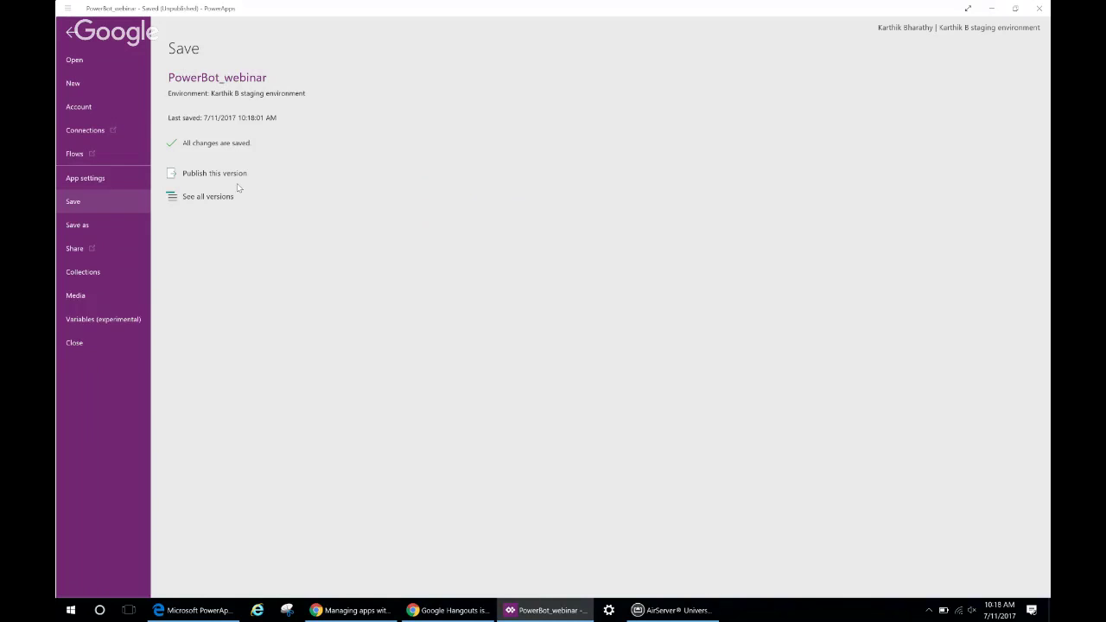
Publish the saved version of PowerBot_webinar, switch to the browser and reload the app's version history.
click(239, 177)
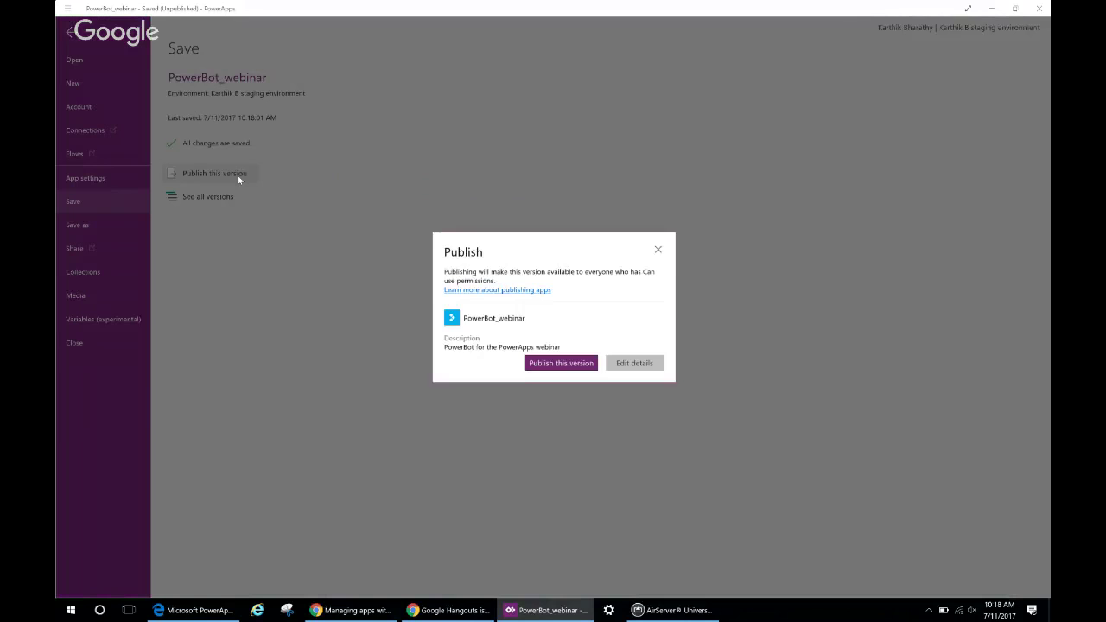
click(561, 363)
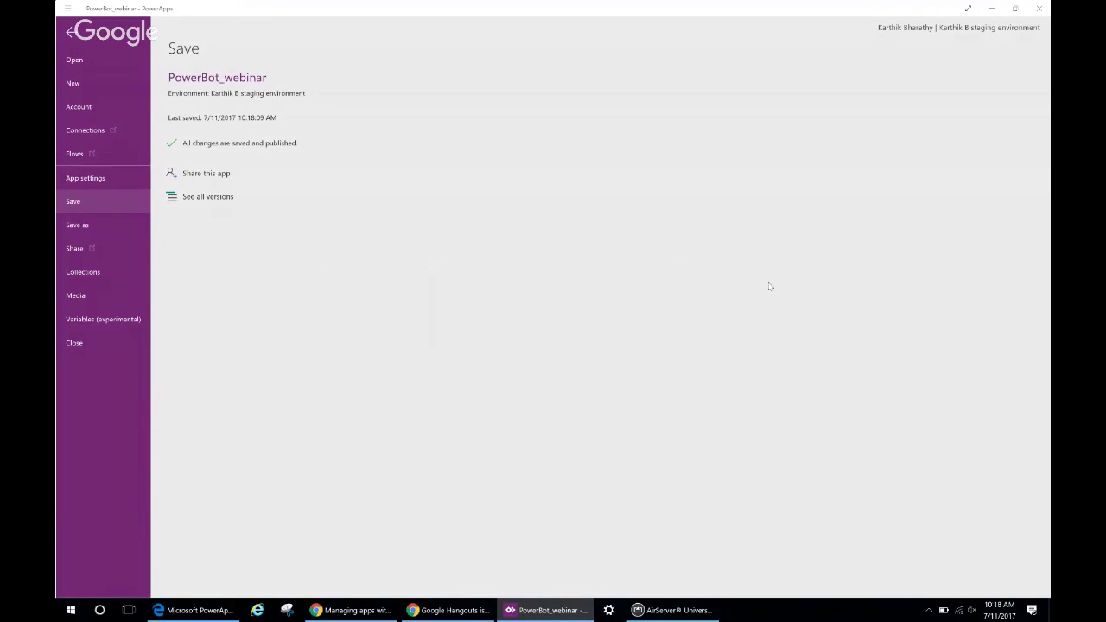
key(alt+Tab)
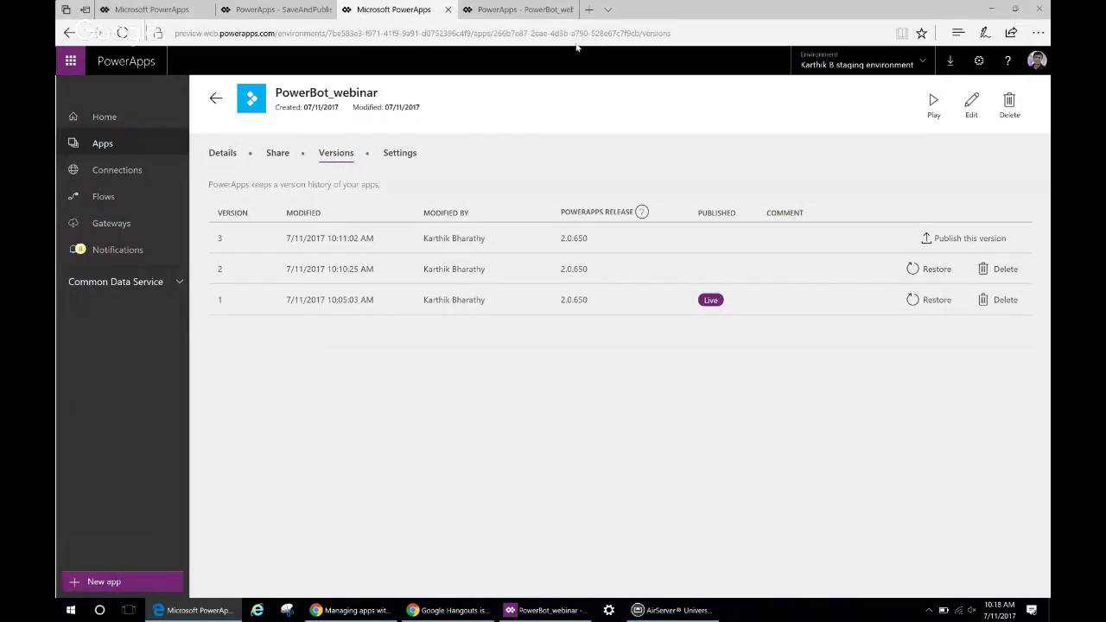
key(F5)
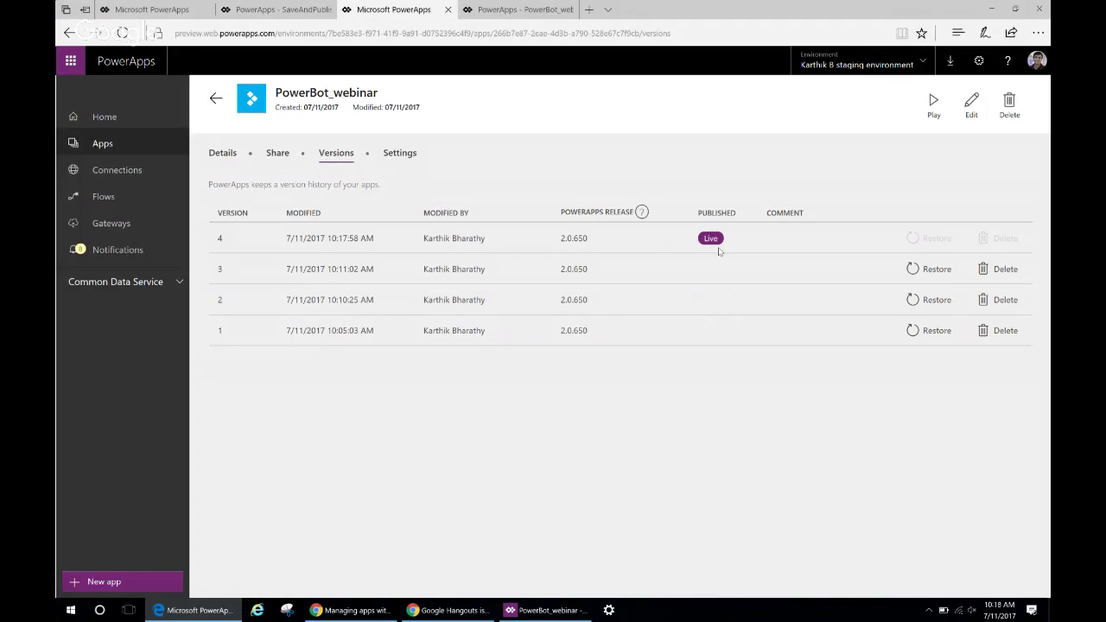
Launch AirServer, start its free trial to mirror the phone, and move its window clear of the live version's row.
click(510, 612)
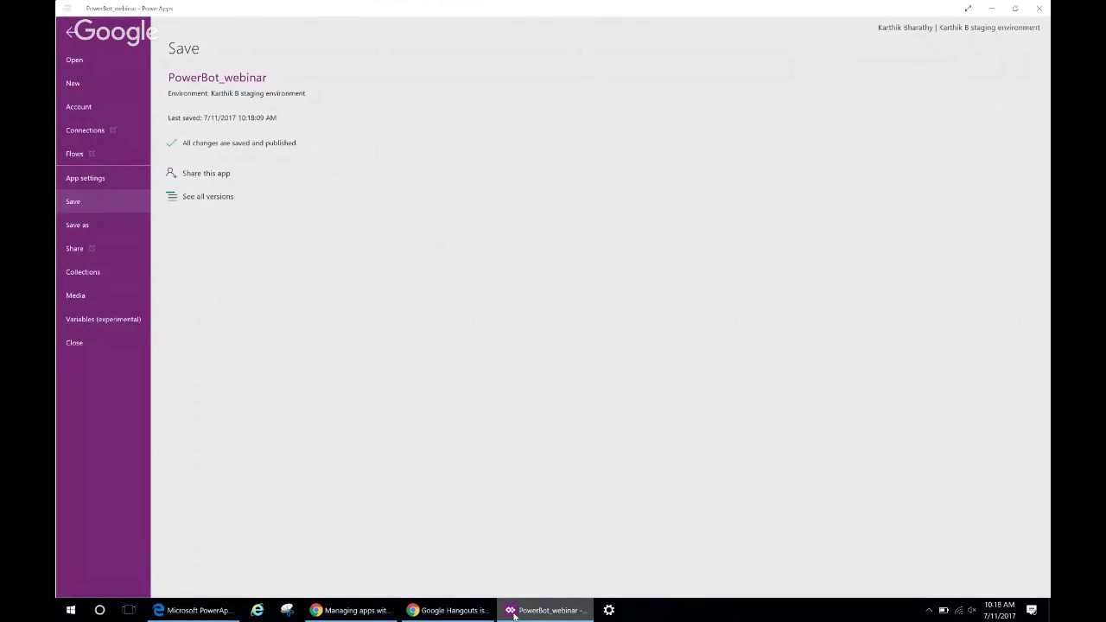
click(514, 612)
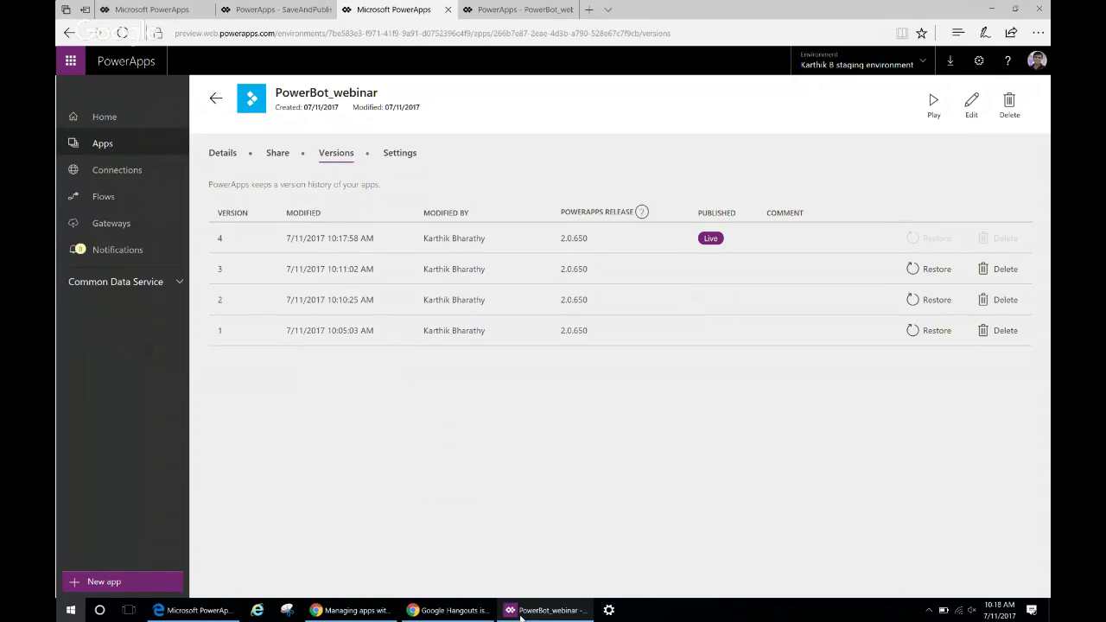
key(super)
text(airs)
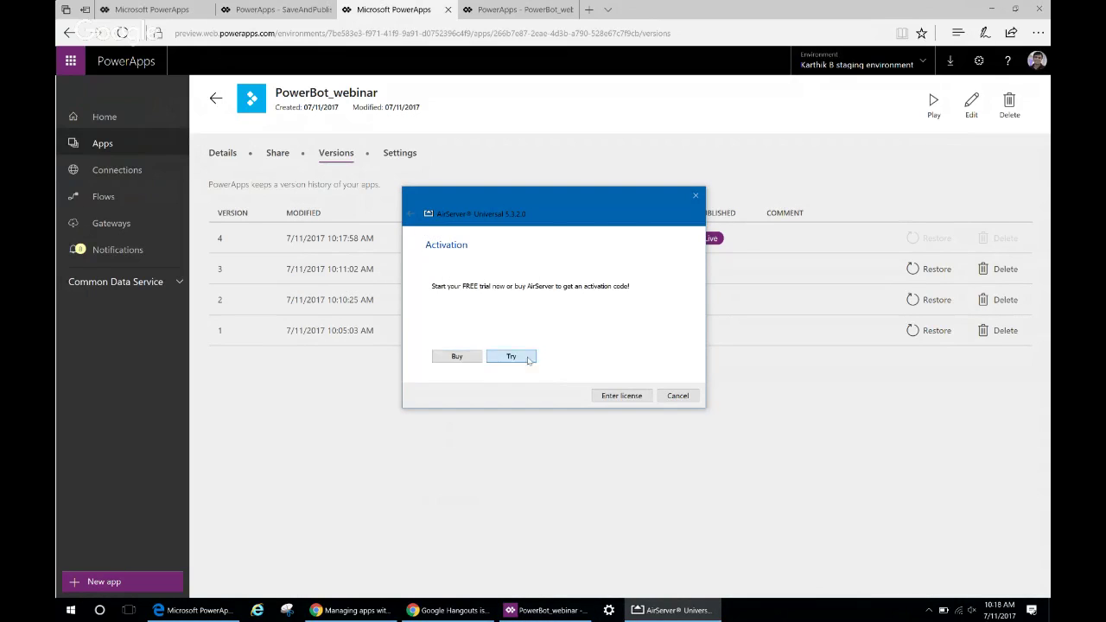
click(530, 360)
click(629, 398)
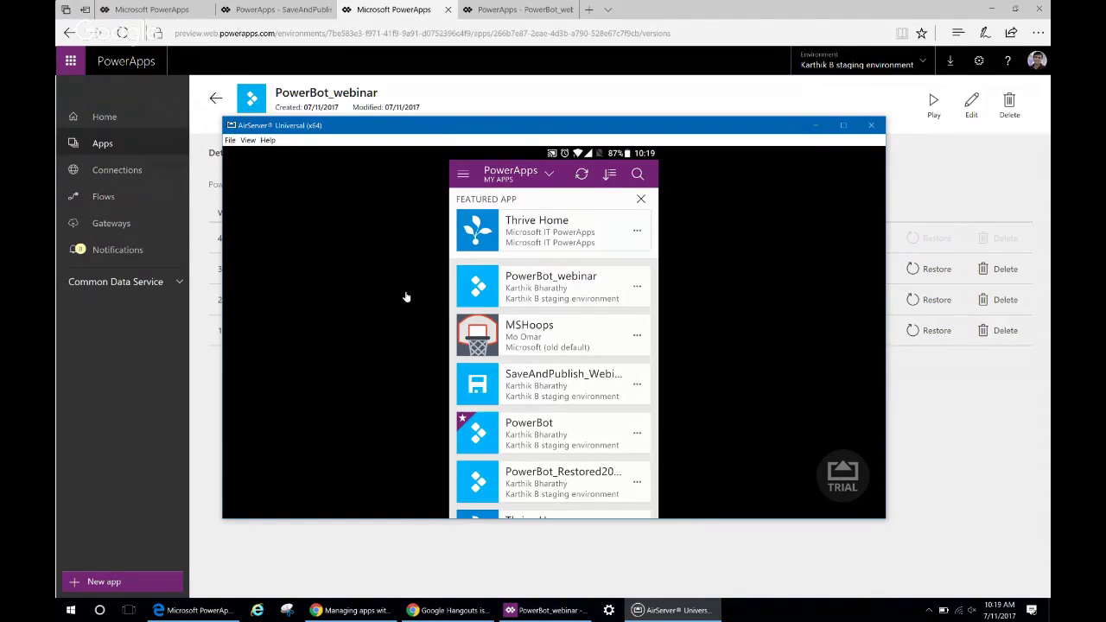
drag(410, 127, 494, 262)
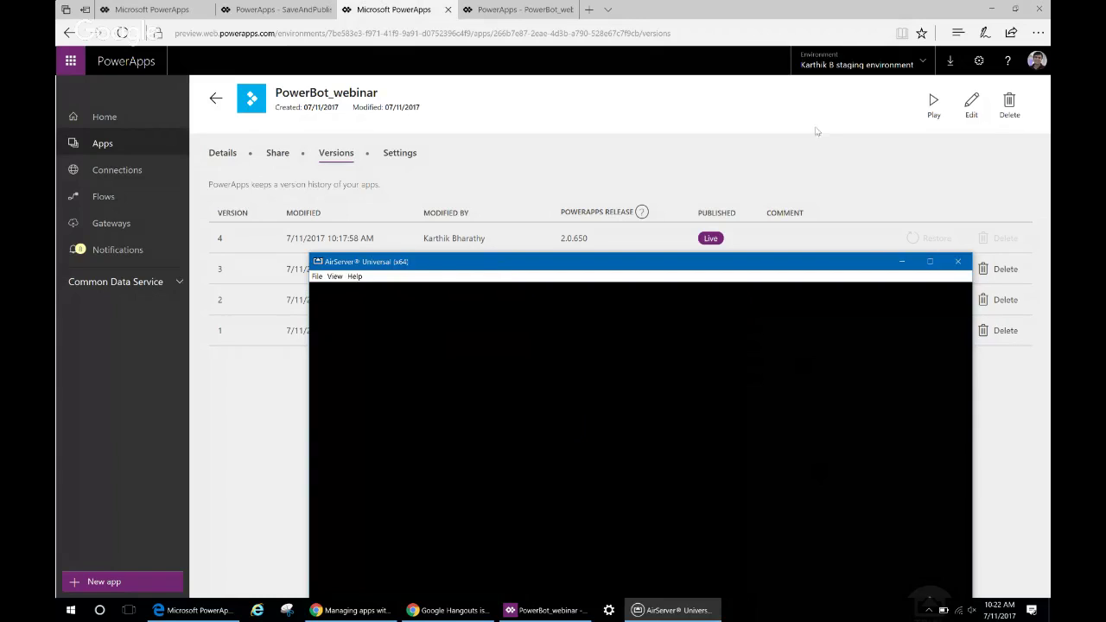
Play PowerBot_webinar from its page in the browser to view the live version, and close the player tab.
click(851, 173)
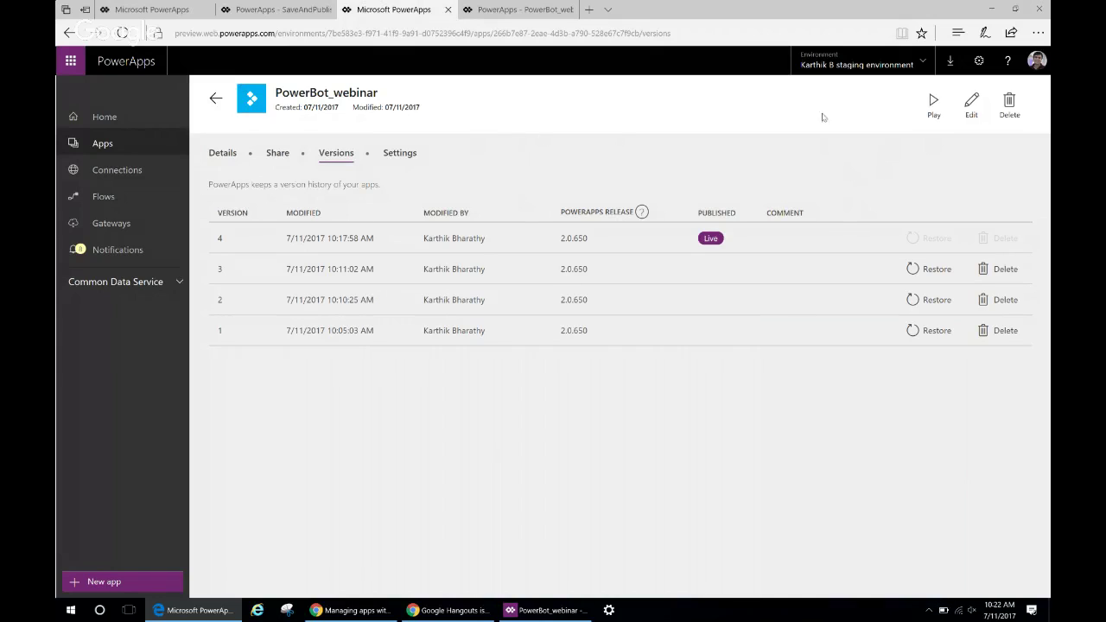
click(933, 102)
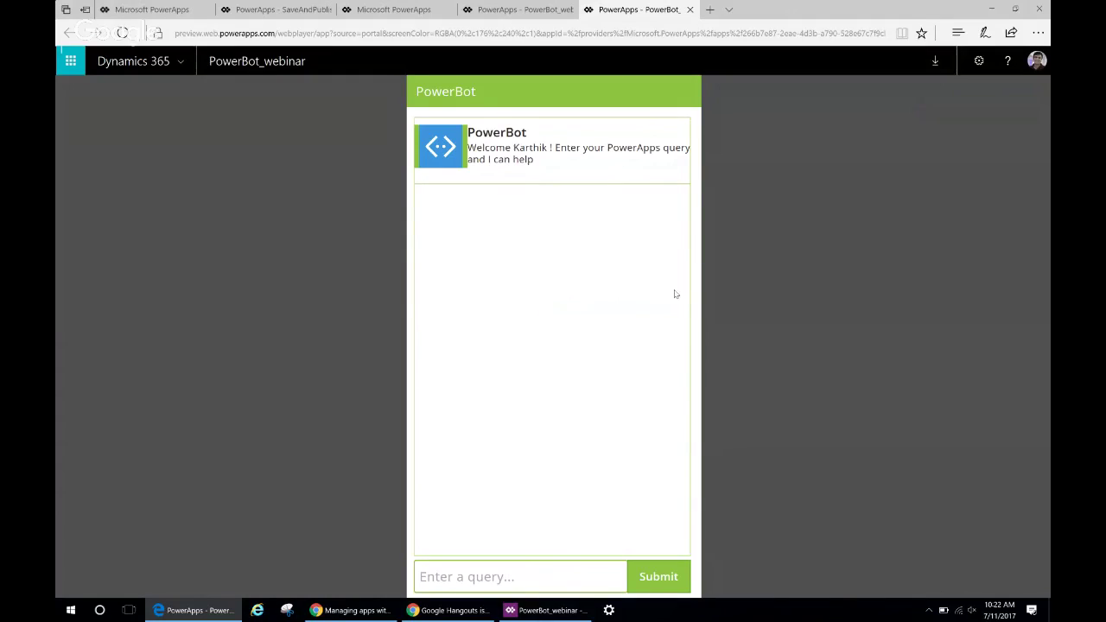
click(689, 10)
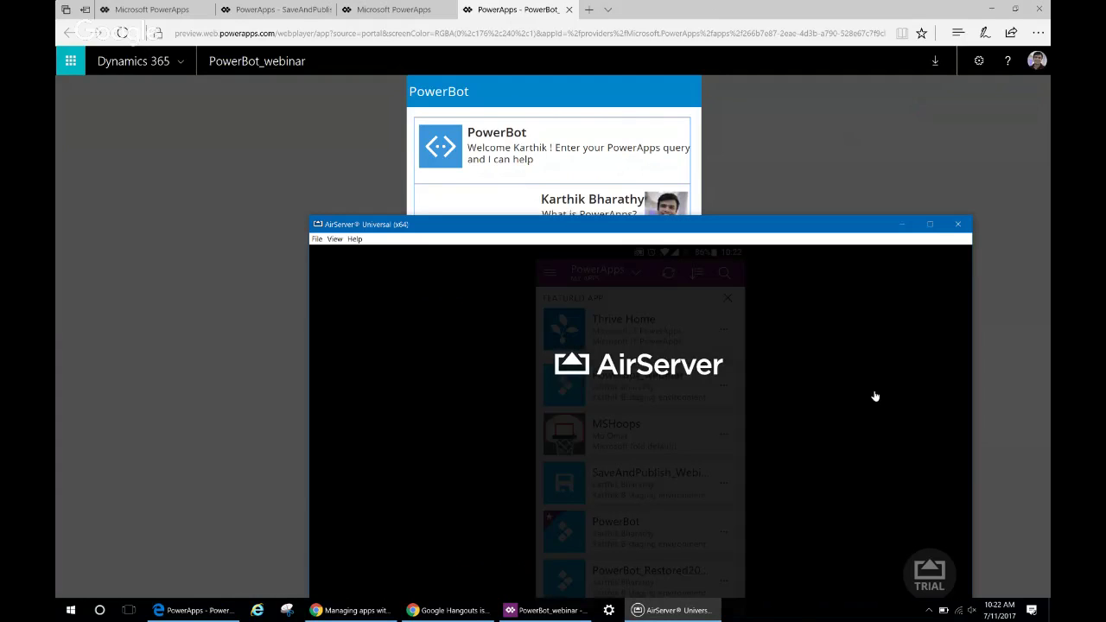
Move the AirServer window up to view the mirrored PowerBot app, minimize it and switch to the SaveAndPublish_Webinar page.
drag(791, 229, 808, 102)
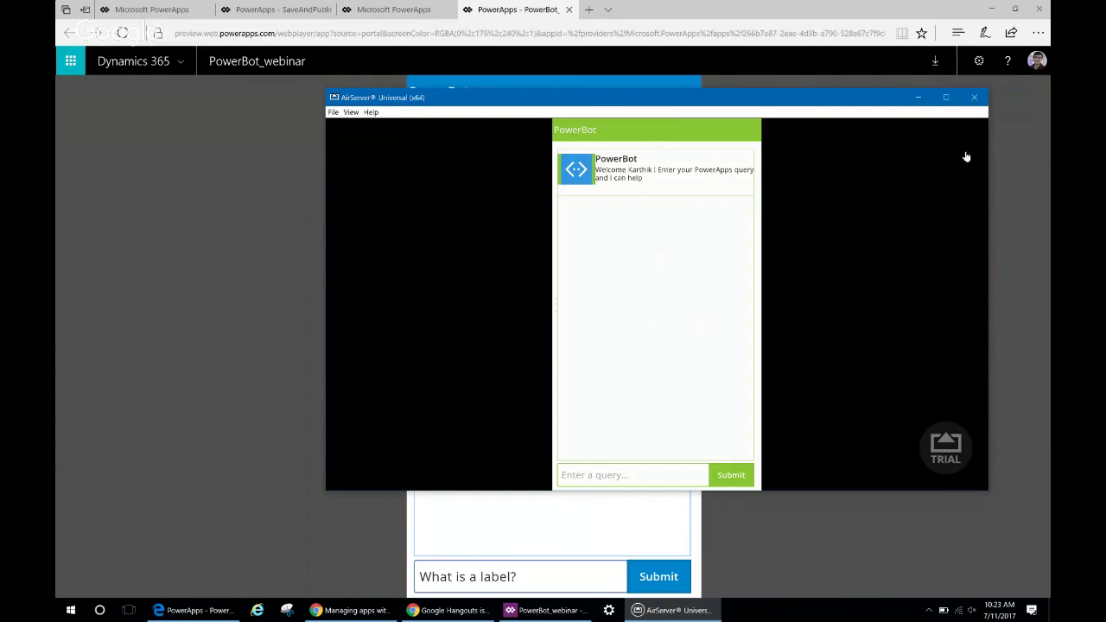
click(920, 100)
mouse_move(269, 5)
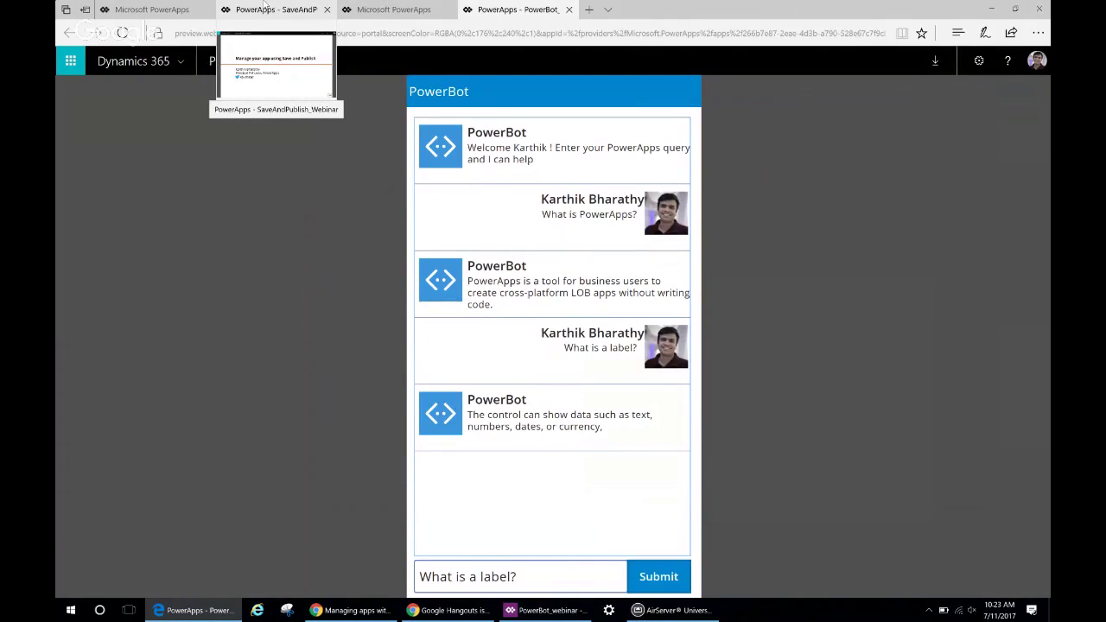
click(267, 7)
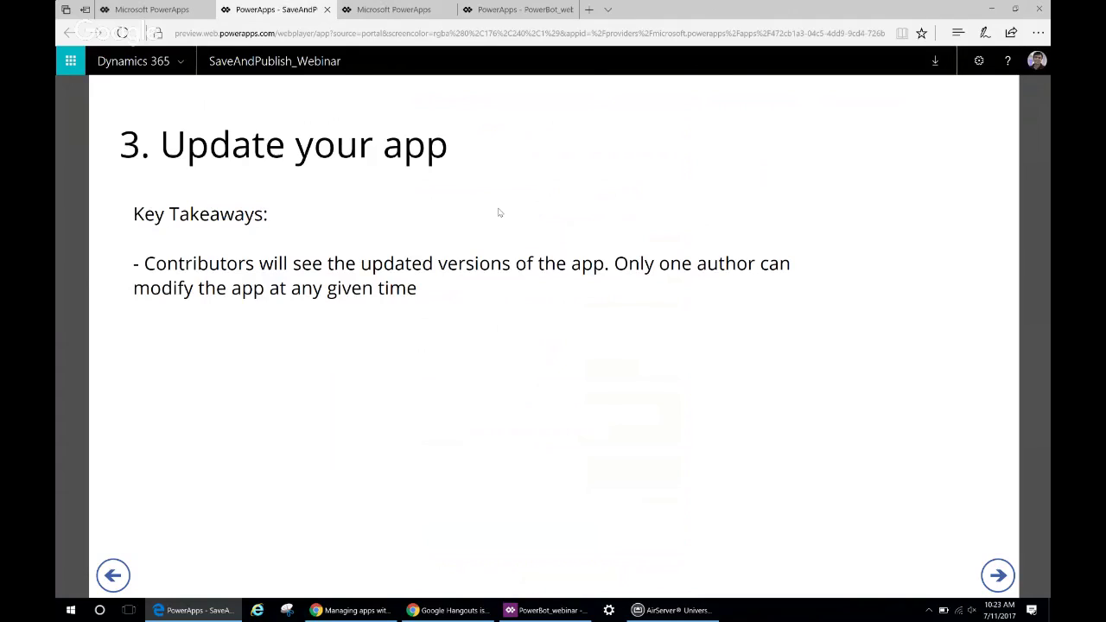
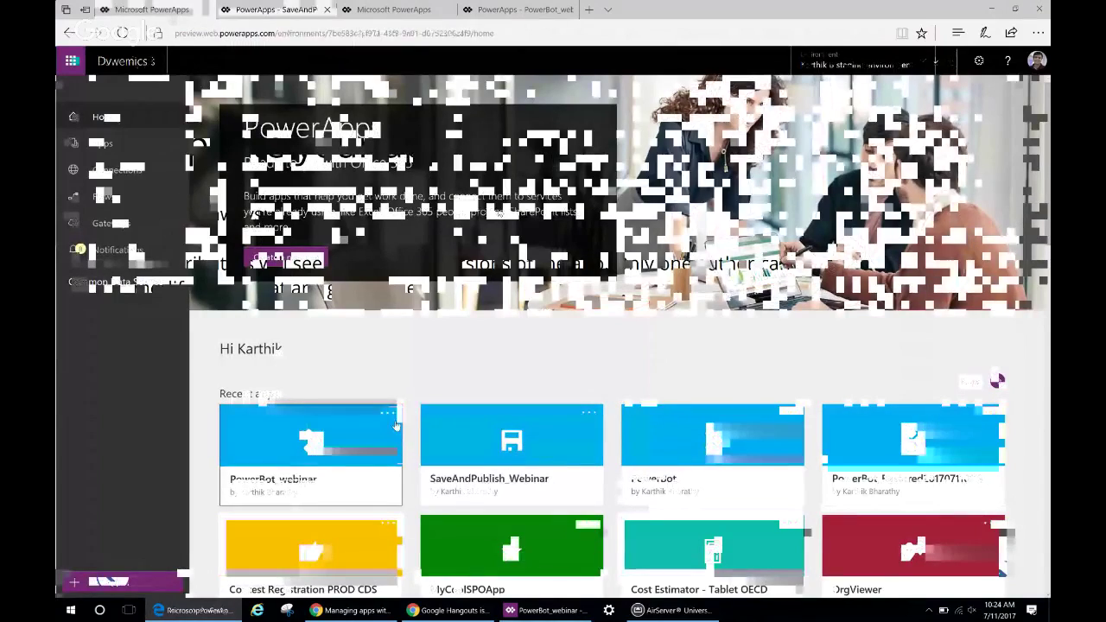
Open PowerBot_webinar from the recent apps for editing on the web, view it, and leave the web editor.
click(388, 412)
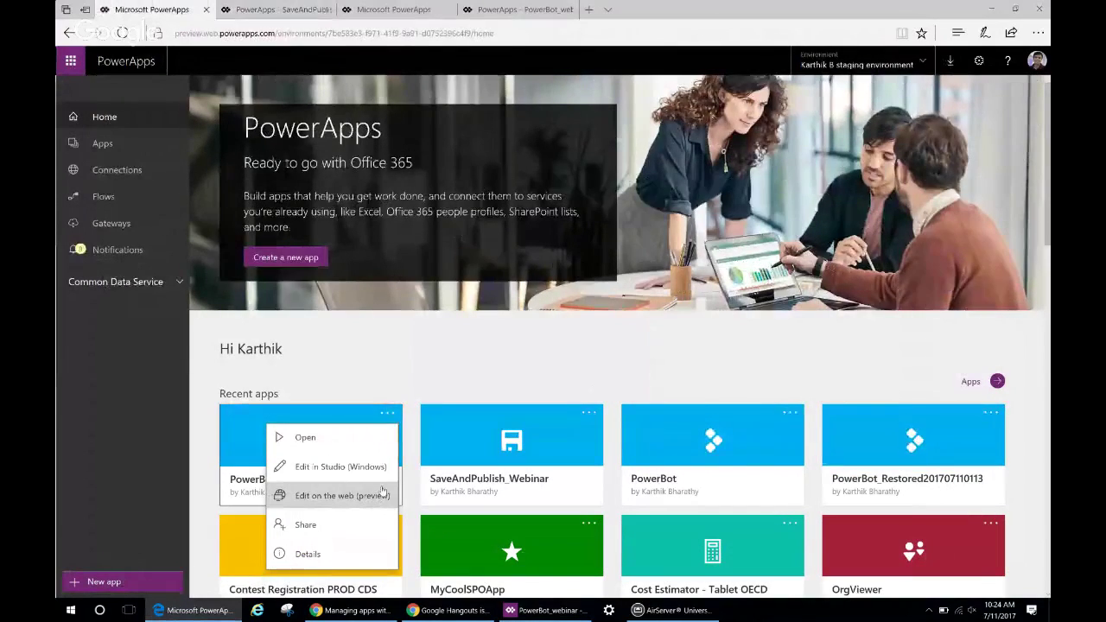
click(432, 363)
click(388, 412)
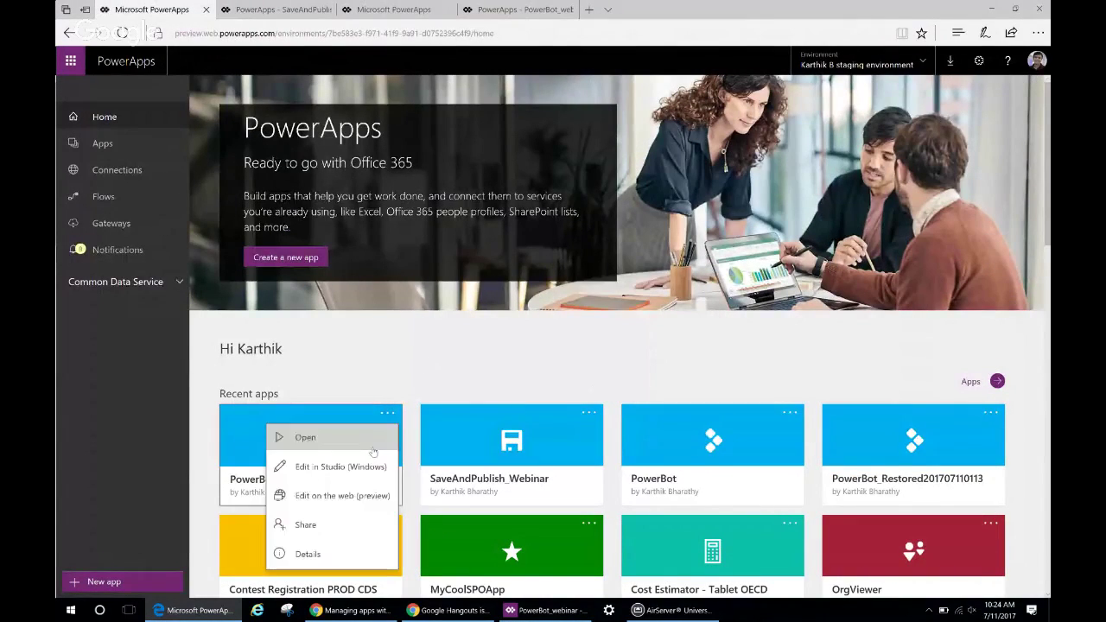
click(346, 496)
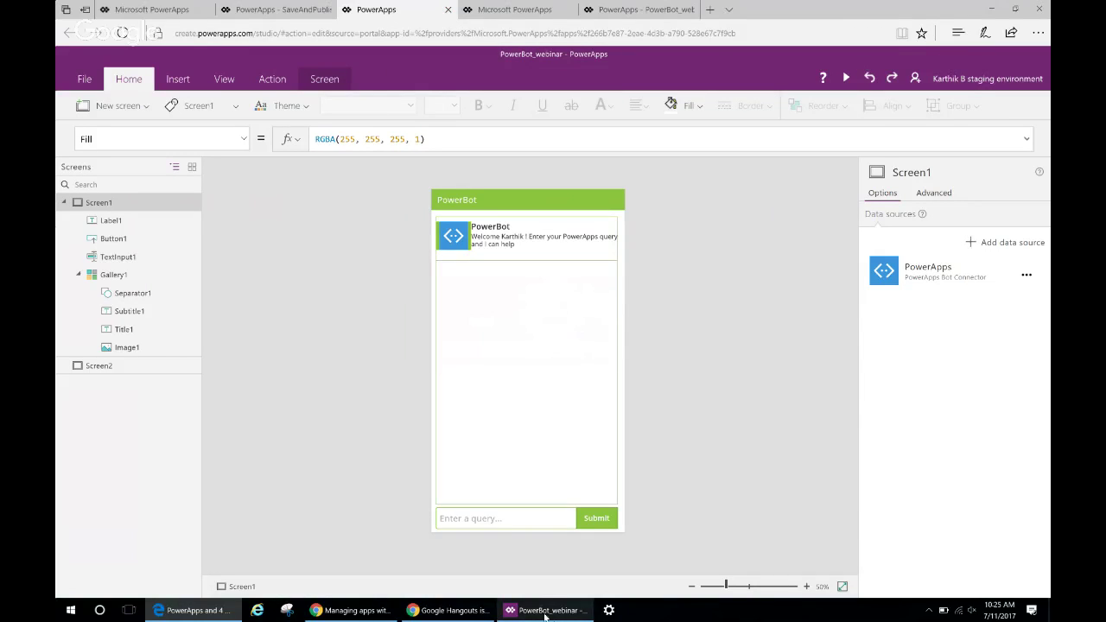
click(448, 11)
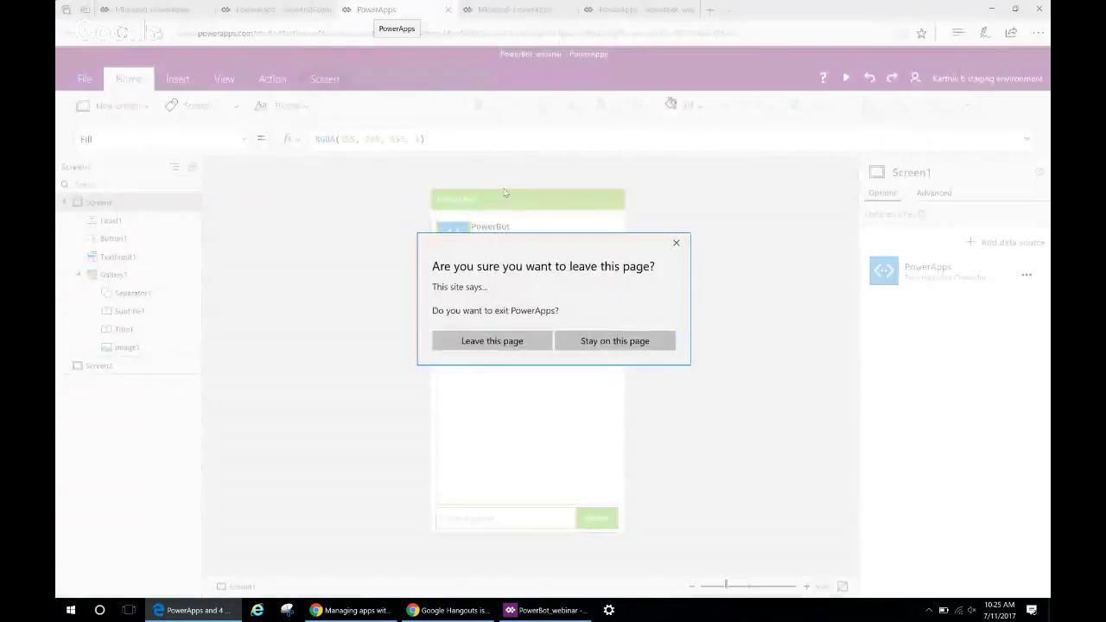
click(546, 346)
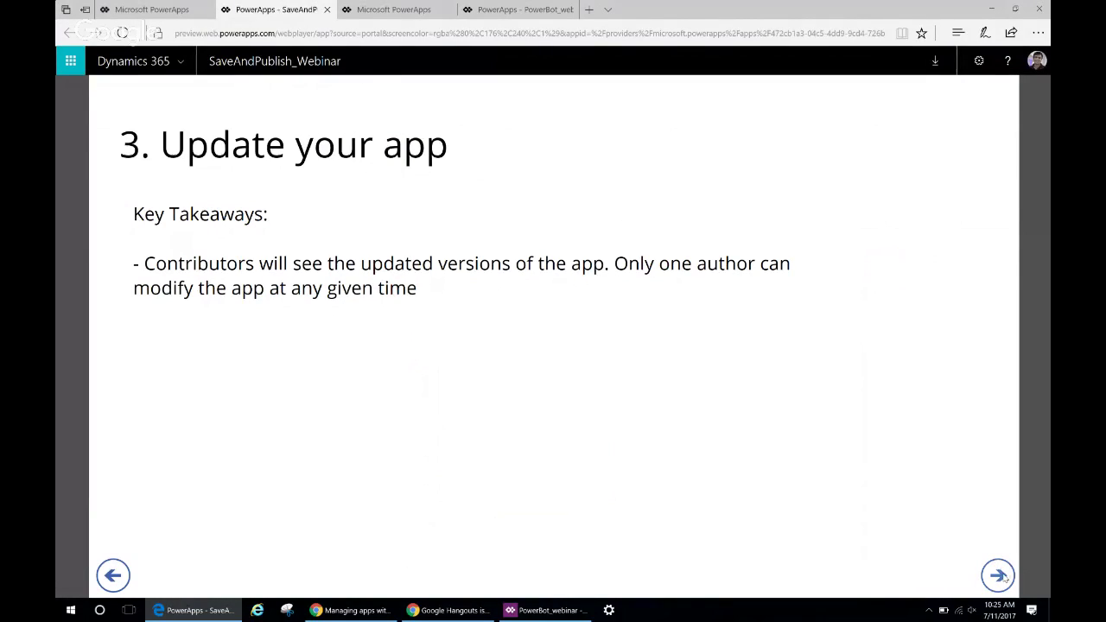
Advance the SaveAndPublish_Webinar slides to "5. Restore your app".
click(999, 575)
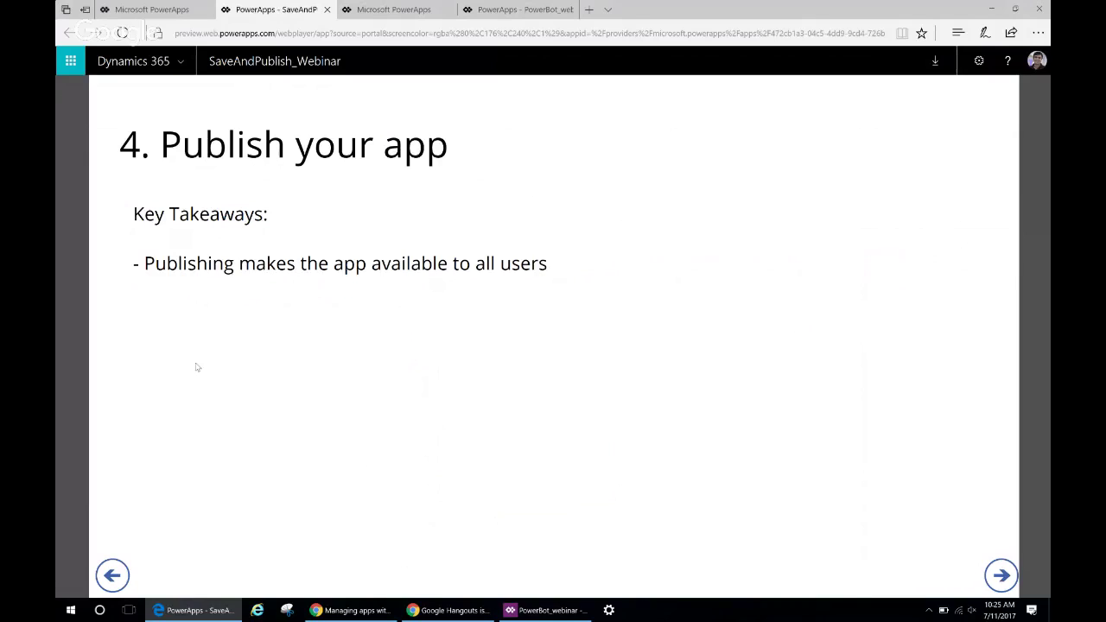
click(1000, 574)
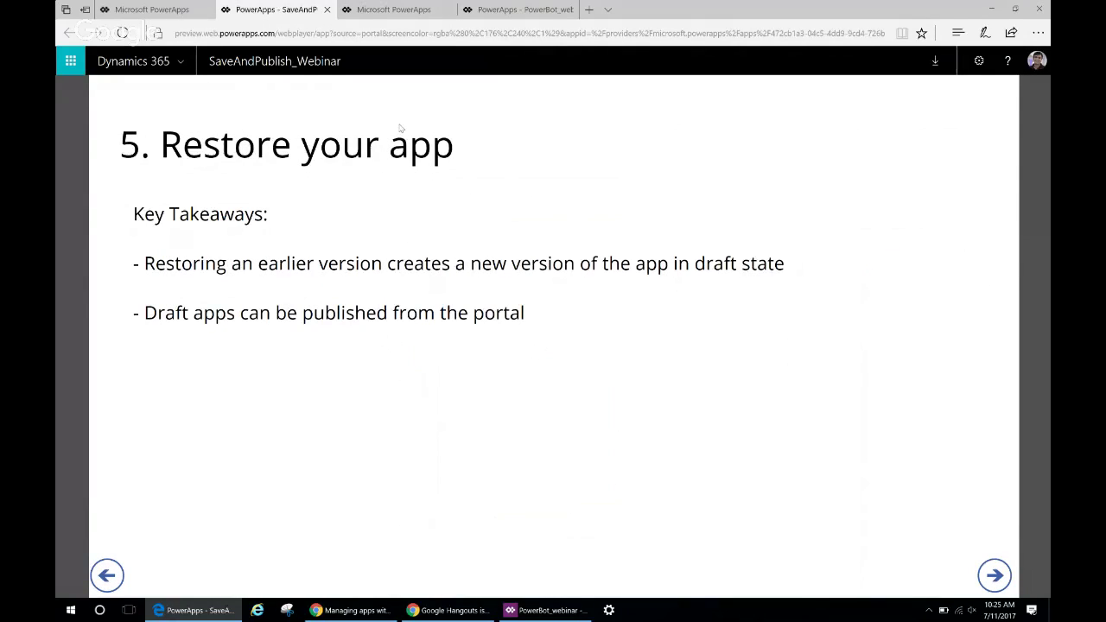
Restore version 1 of PowerBot_webinar from its version history.
click(394, 10)
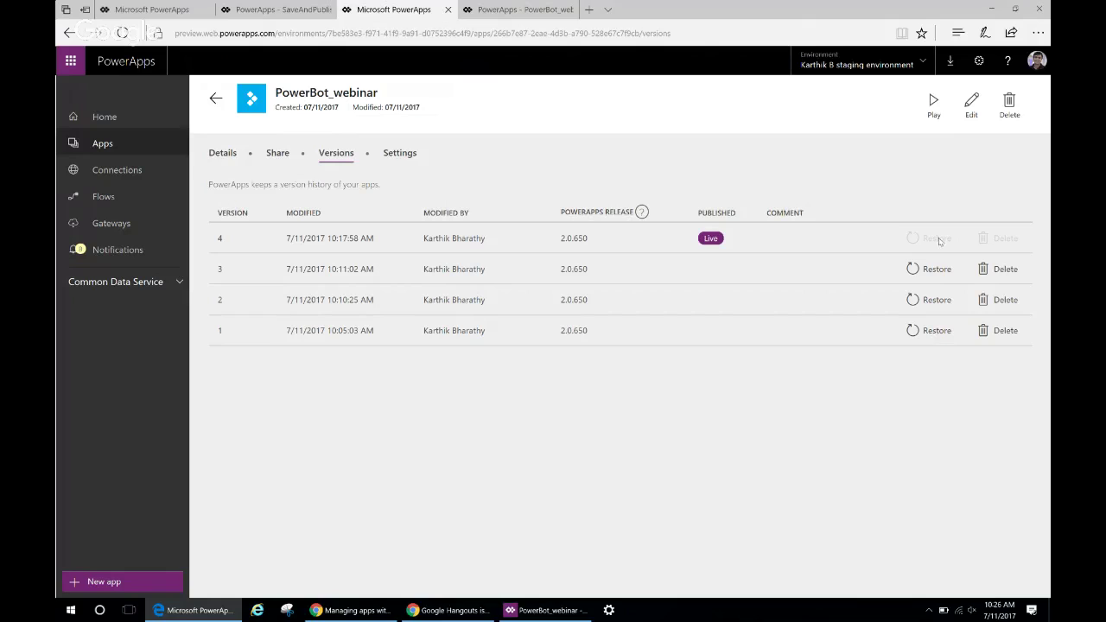
click(936, 332)
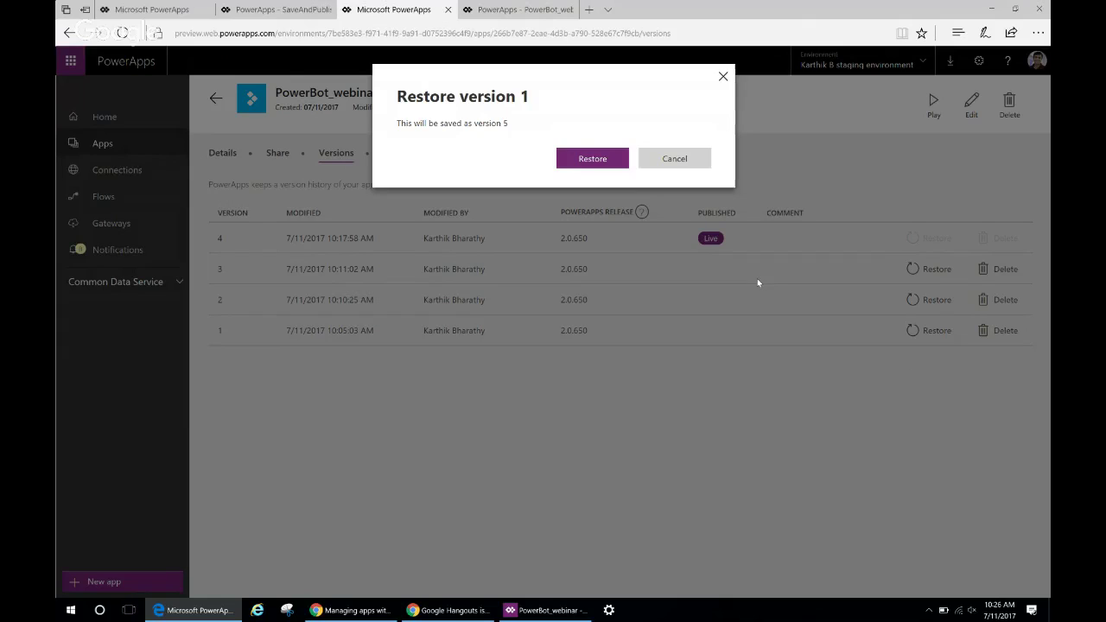
click(612, 157)
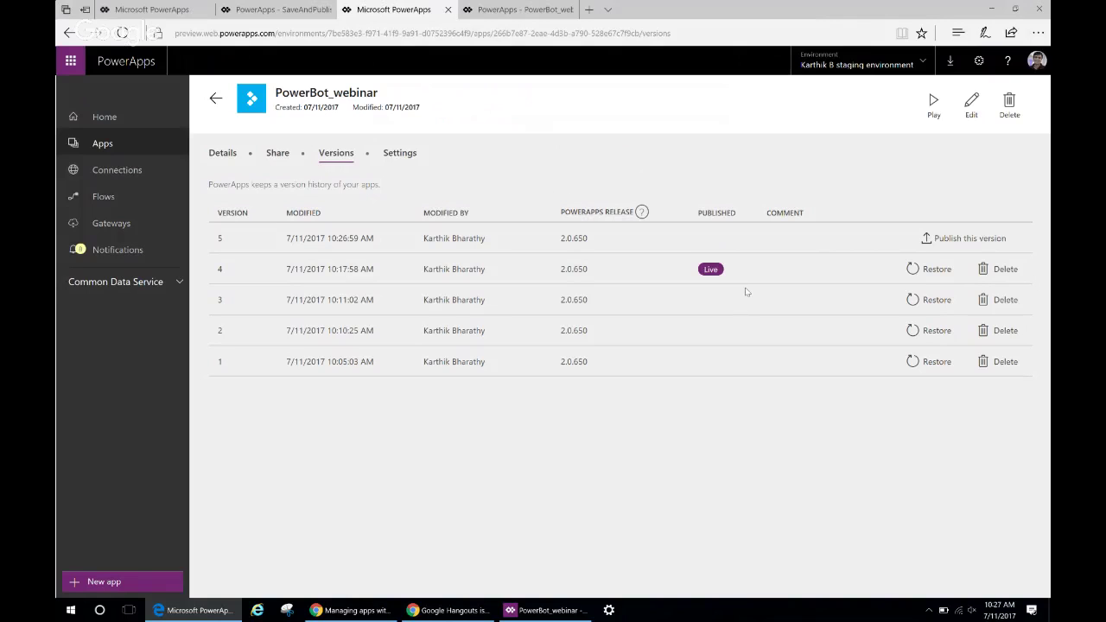
Switch to the PowerApps desktop editor and close the open PowerBot_webinar app.
click(548, 610)
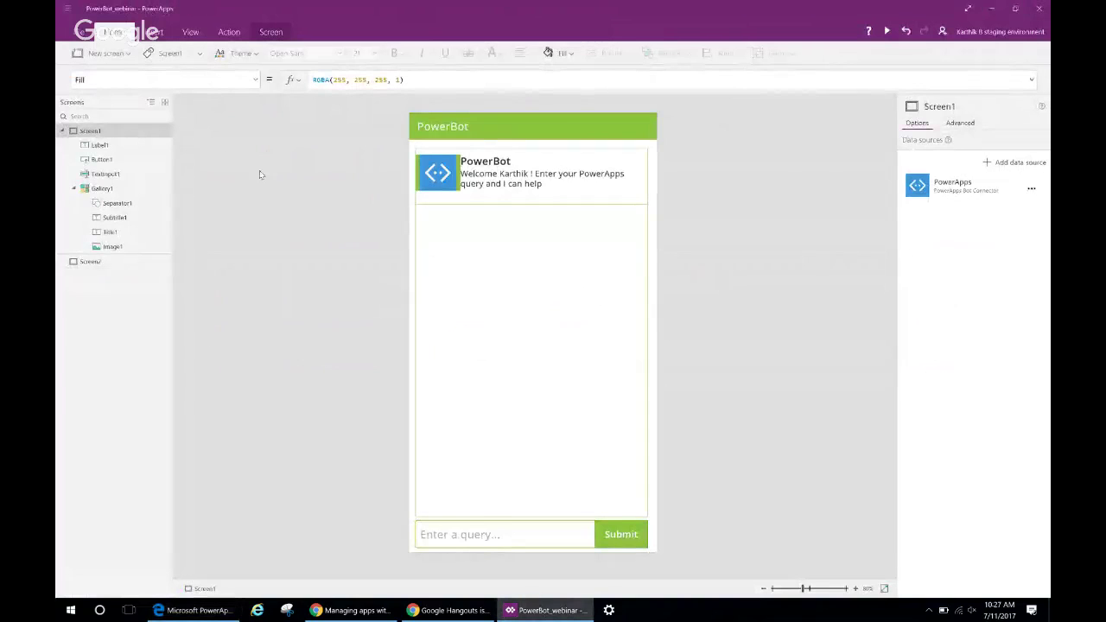
click(80, 31)
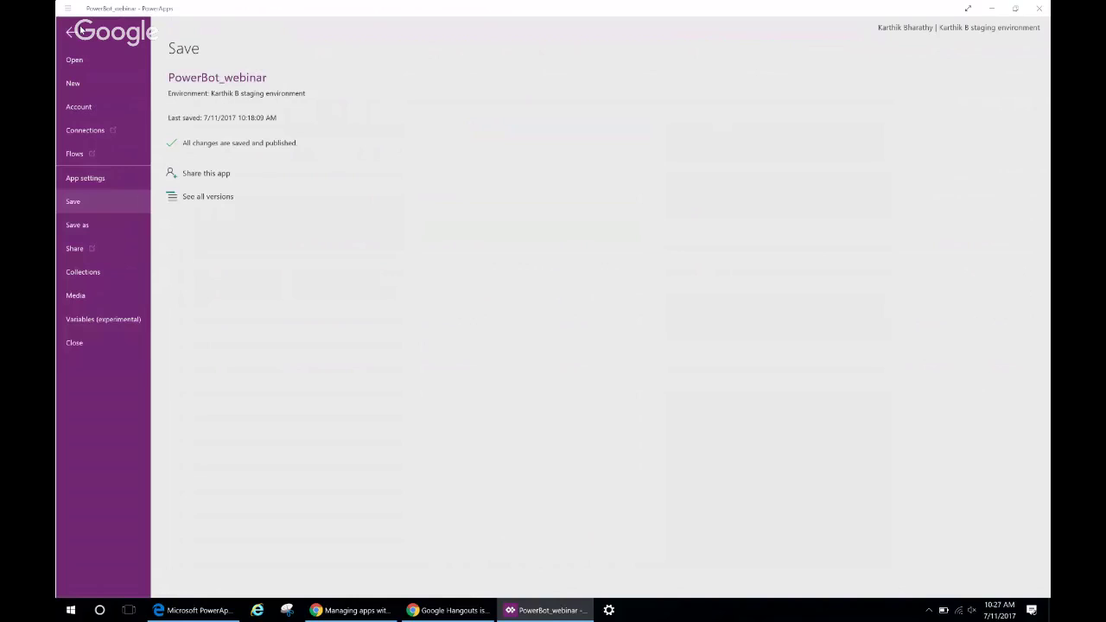
click(73, 347)
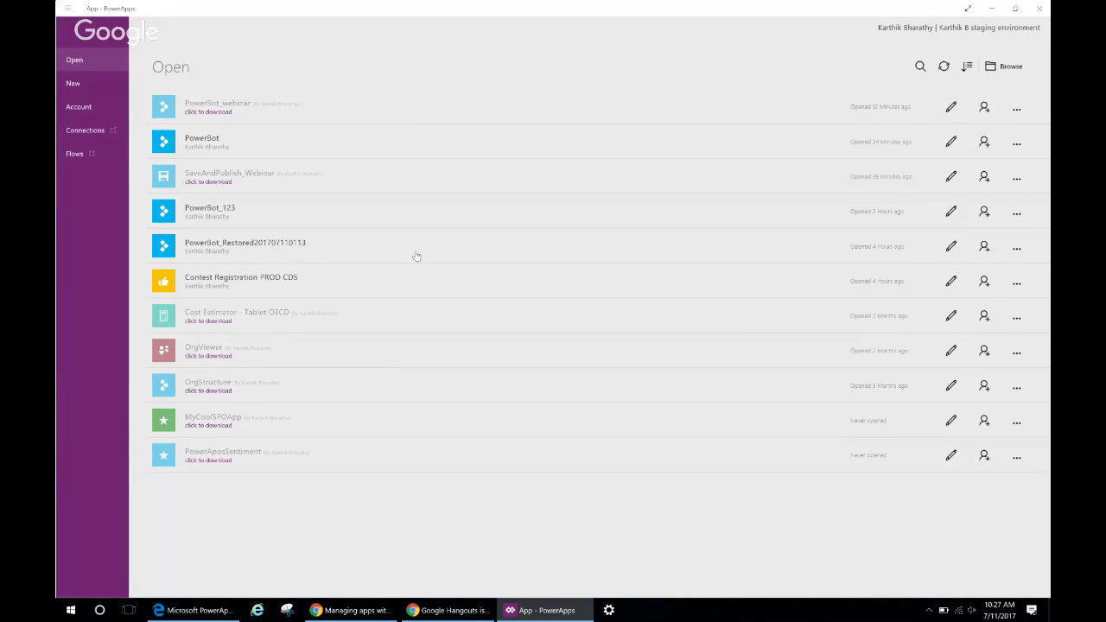
Switch to the browser and publish version 5 of PowerBot_webinar from its version history.
key(alt+Tab)
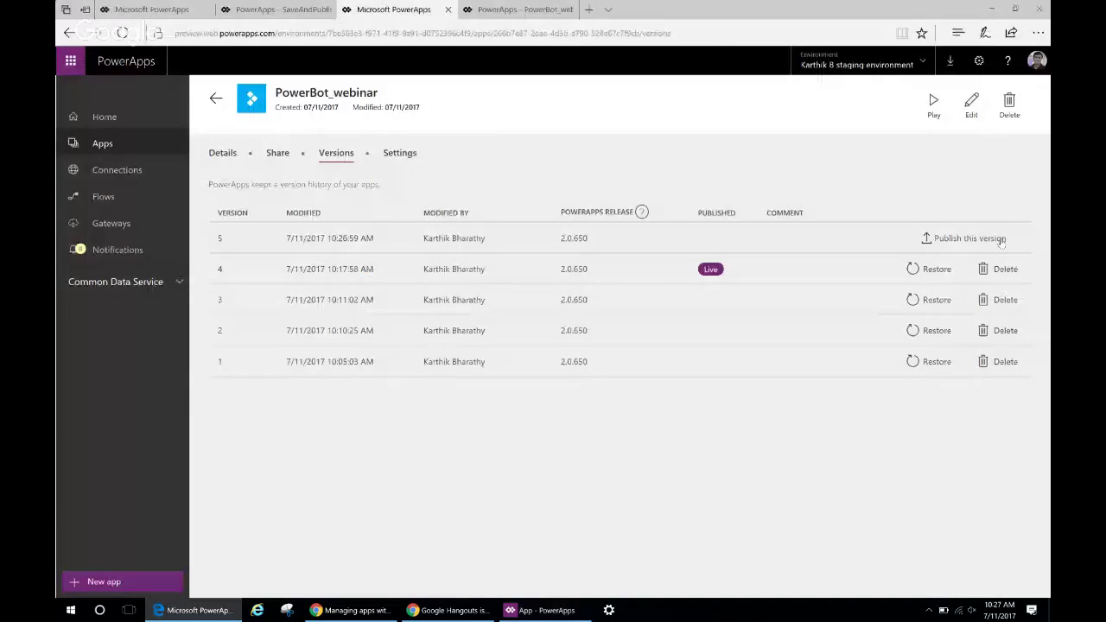
click(1000, 241)
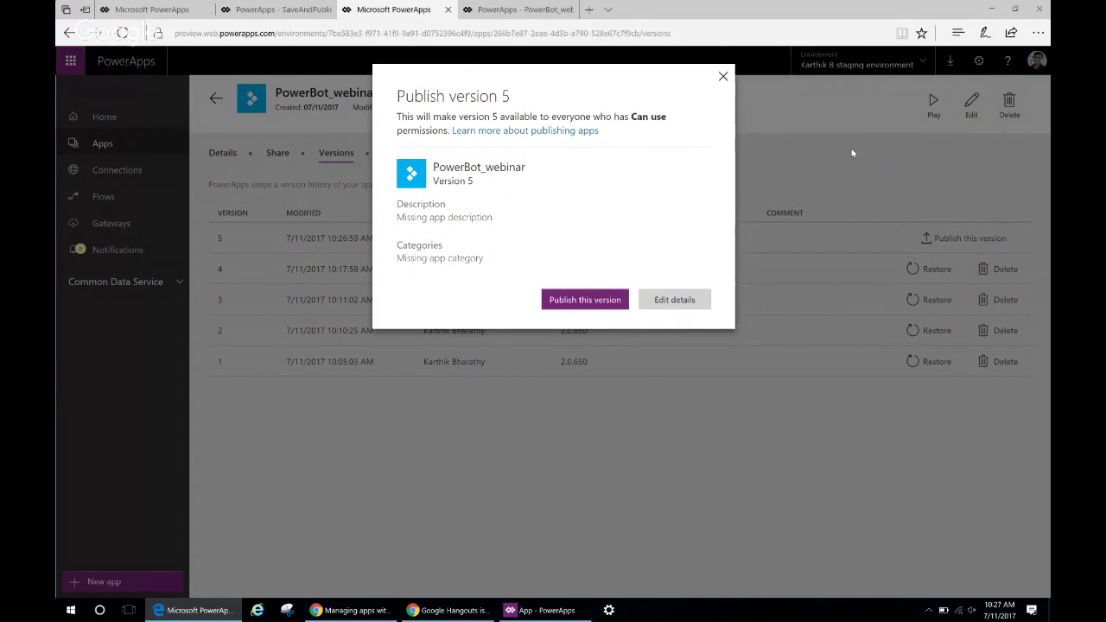
click(595, 300)
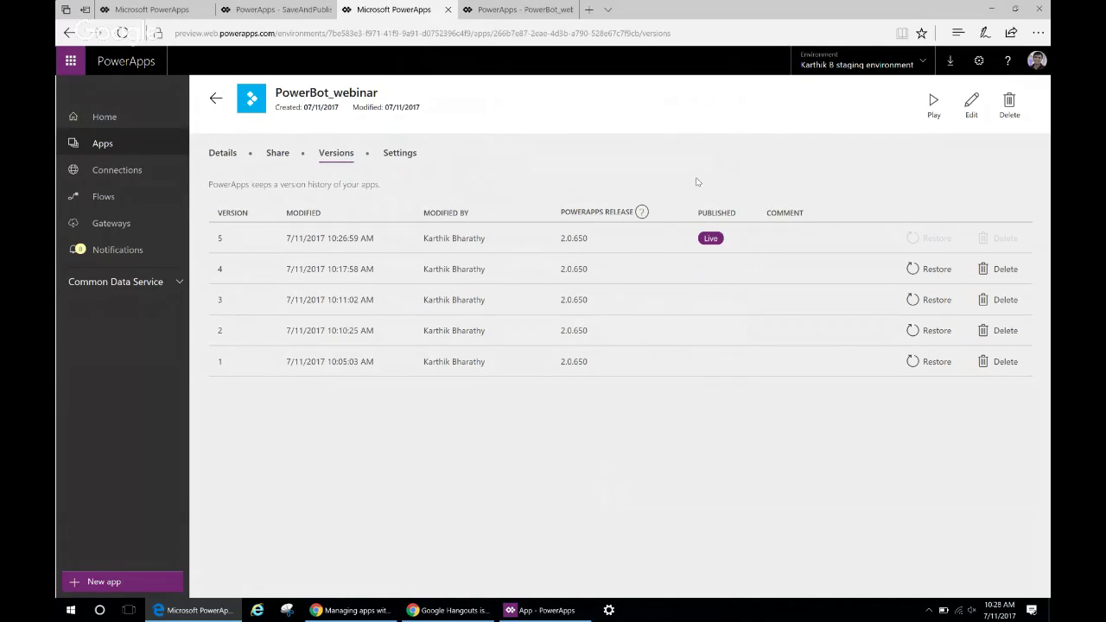
Close the old PowerBot_webinar player tab and play the app again to check the live version.
click(516, 9)
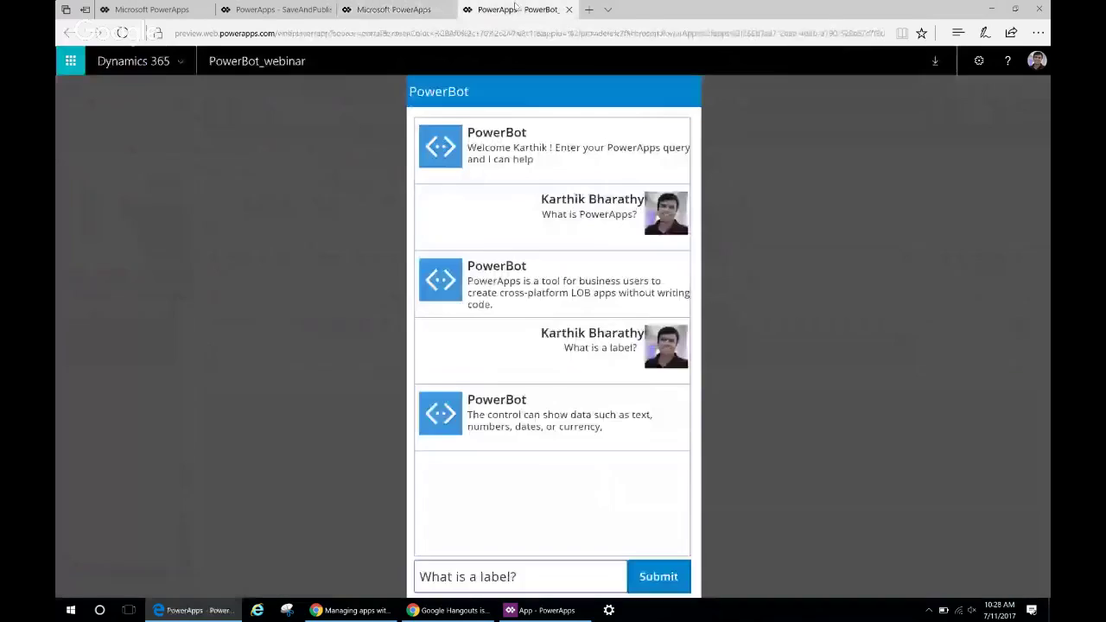
click(570, 10)
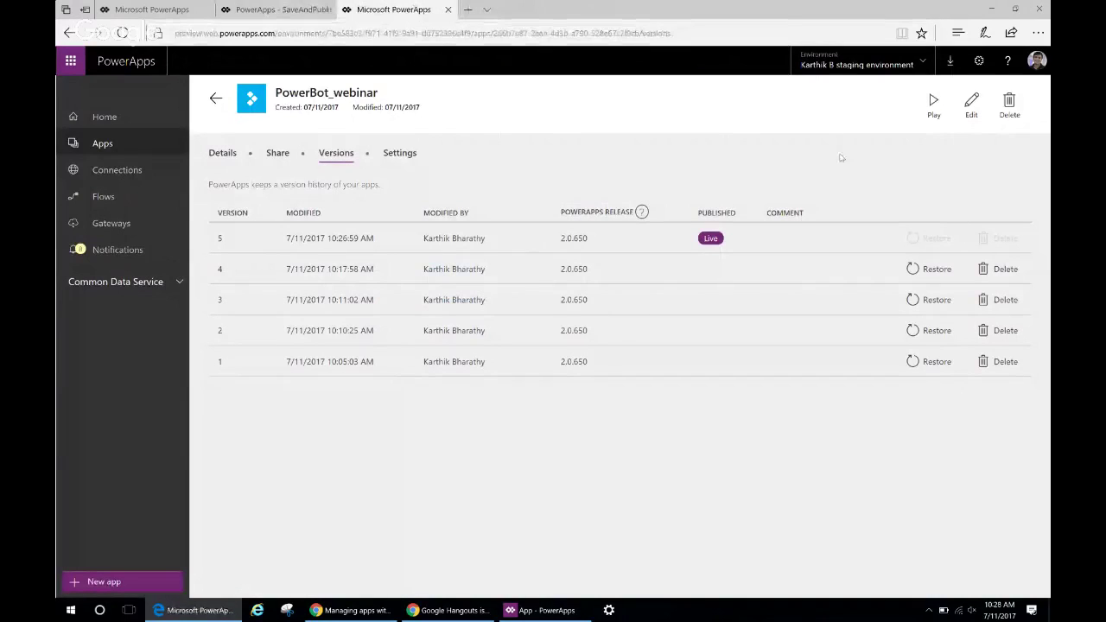
click(935, 106)
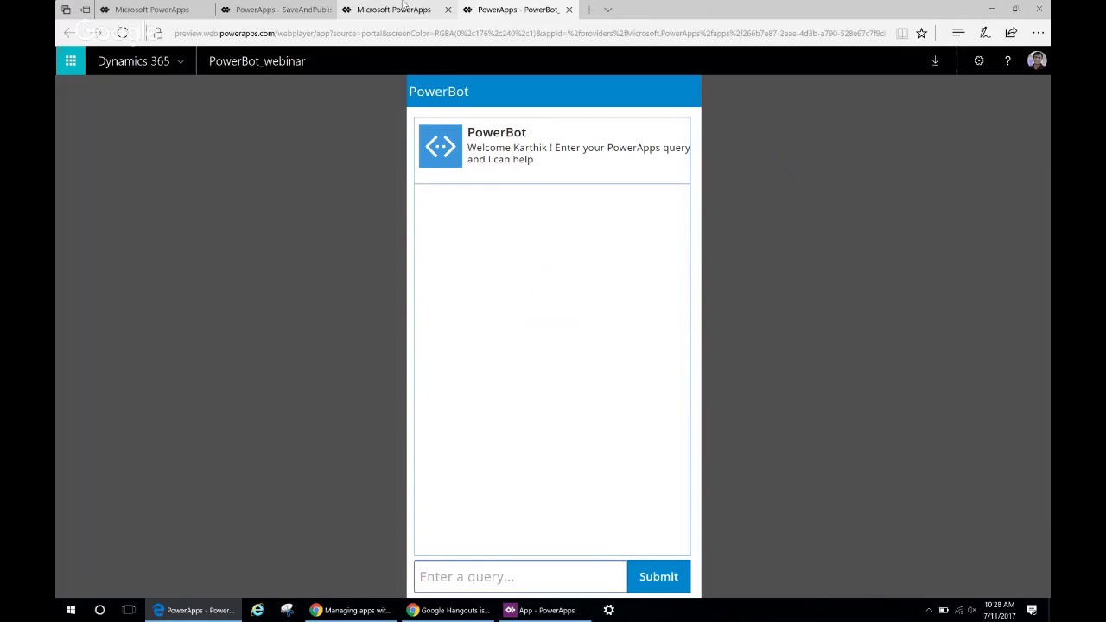
Return to PowerBot_webinar's version history and delete version 3.
click(373, 7)
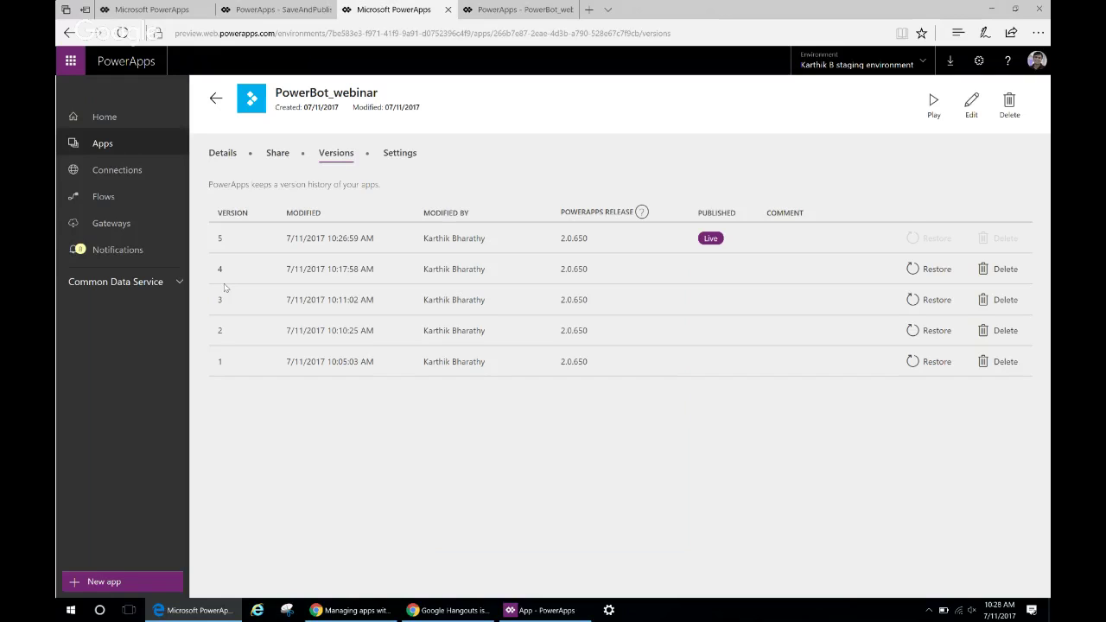
click(999, 300)
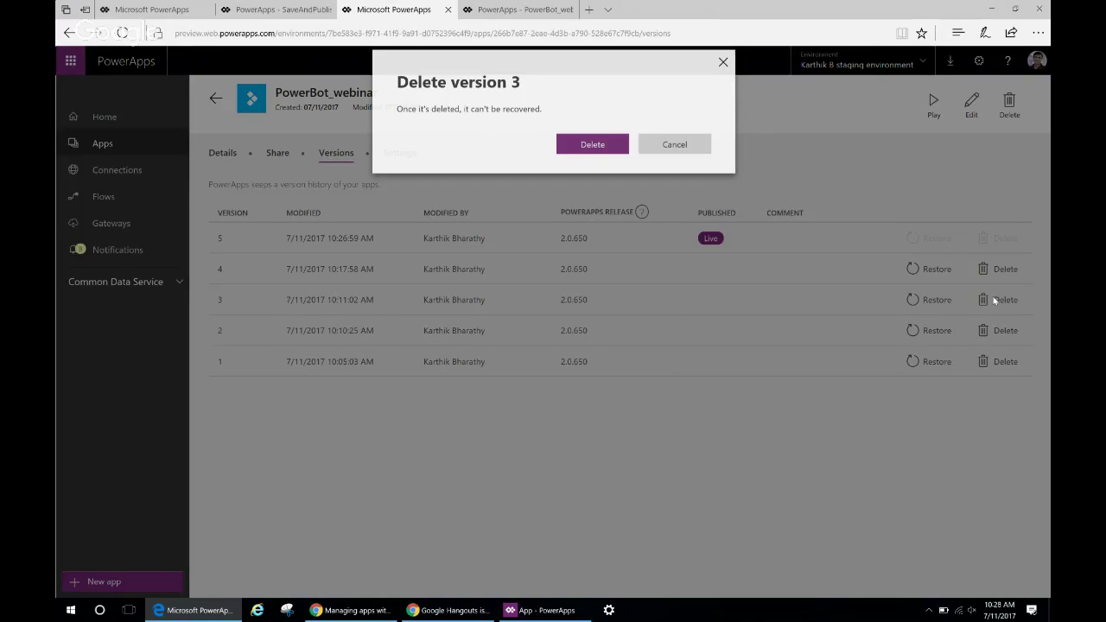
click(575, 150)
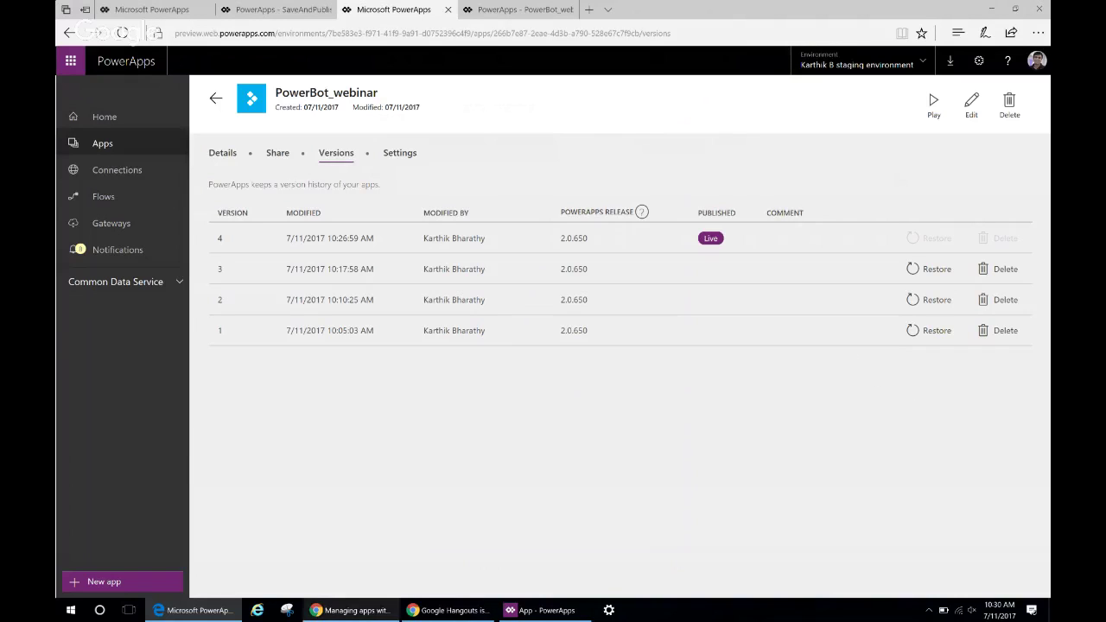
Switch to the PowerApps desktop editor, refresh the app list and open PowerBot for editing.
click(543, 610)
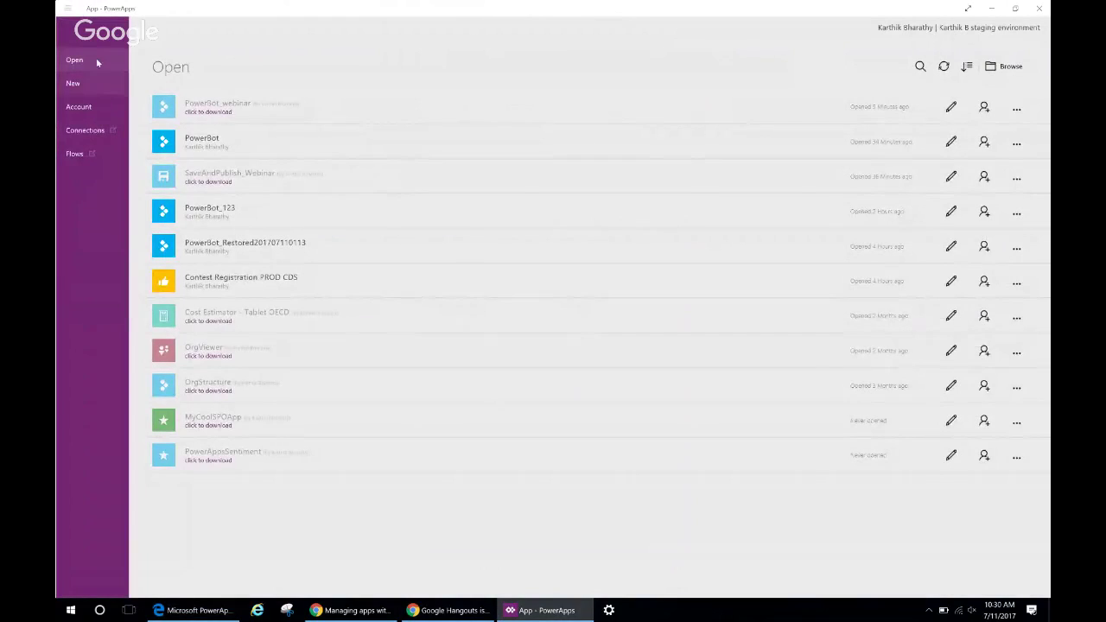
click(945, 66)
click(951, 141)
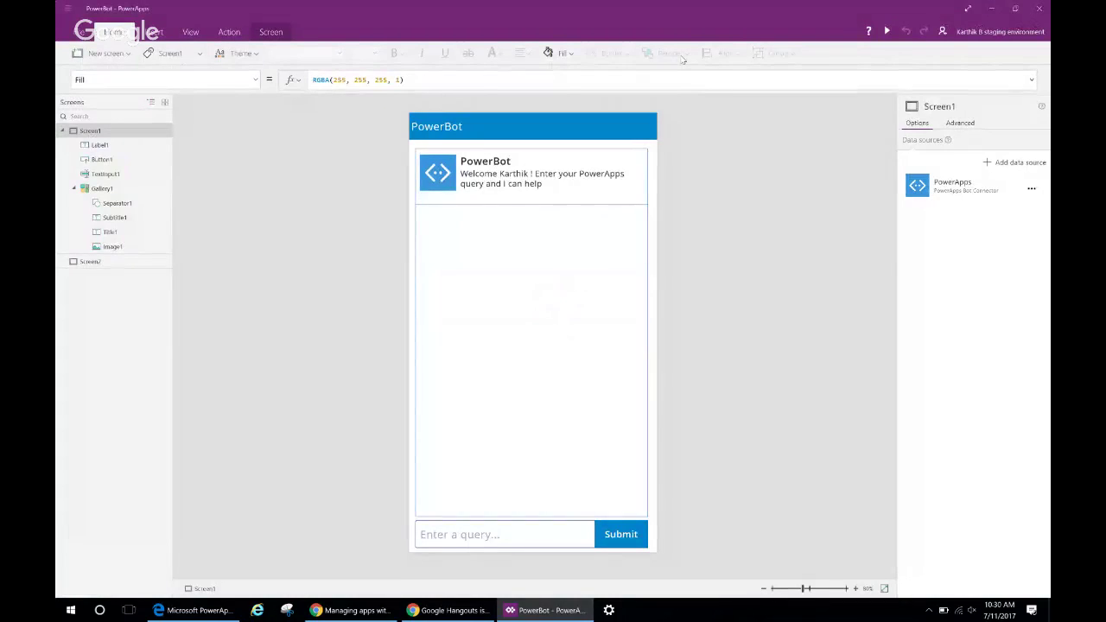
Switch to the browser and highlight the modified date of the live version in PowerBot_webinar's history.
key(alt+Tab)
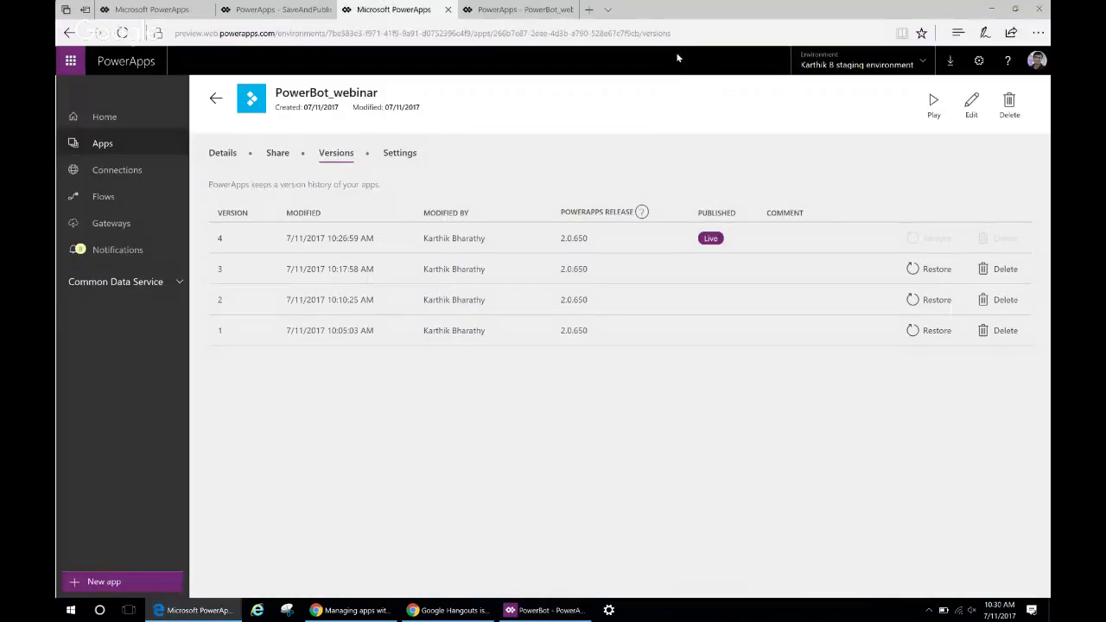
double_click(221, 240)
drag(286, 239, 367, 244)
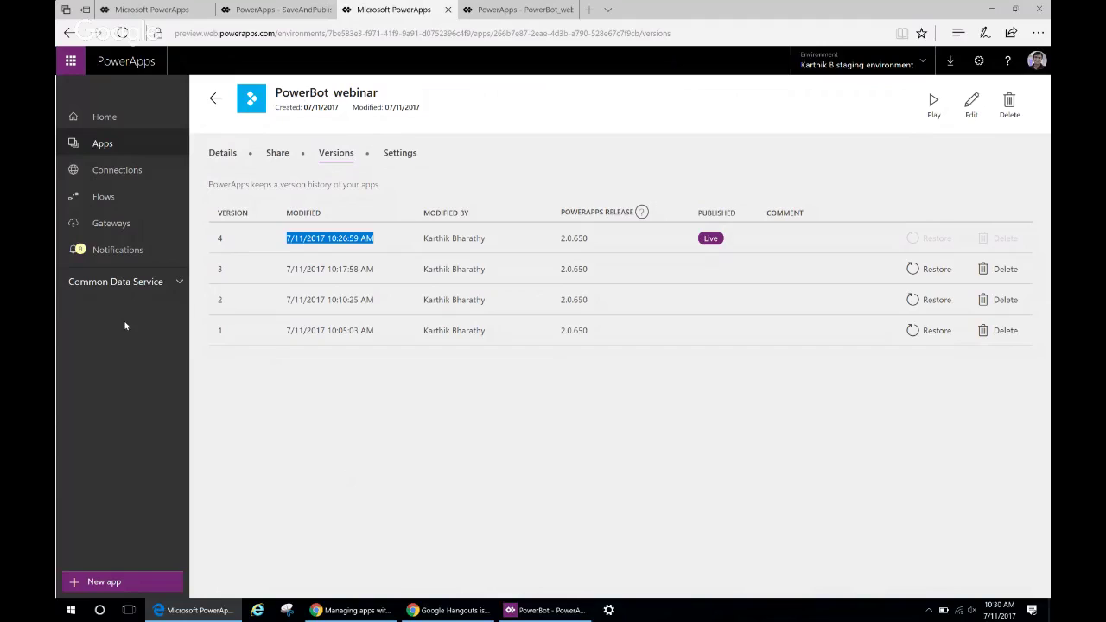
Switch to the desktop editor and close the PowerBot app.
key(alt+Tab)
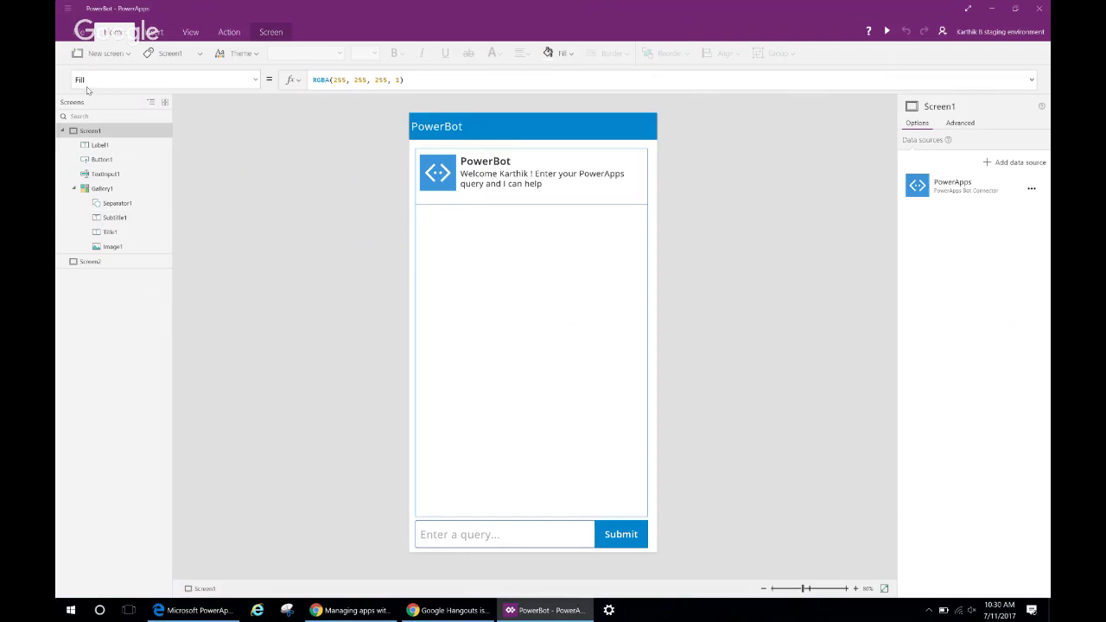
click(80, 32)
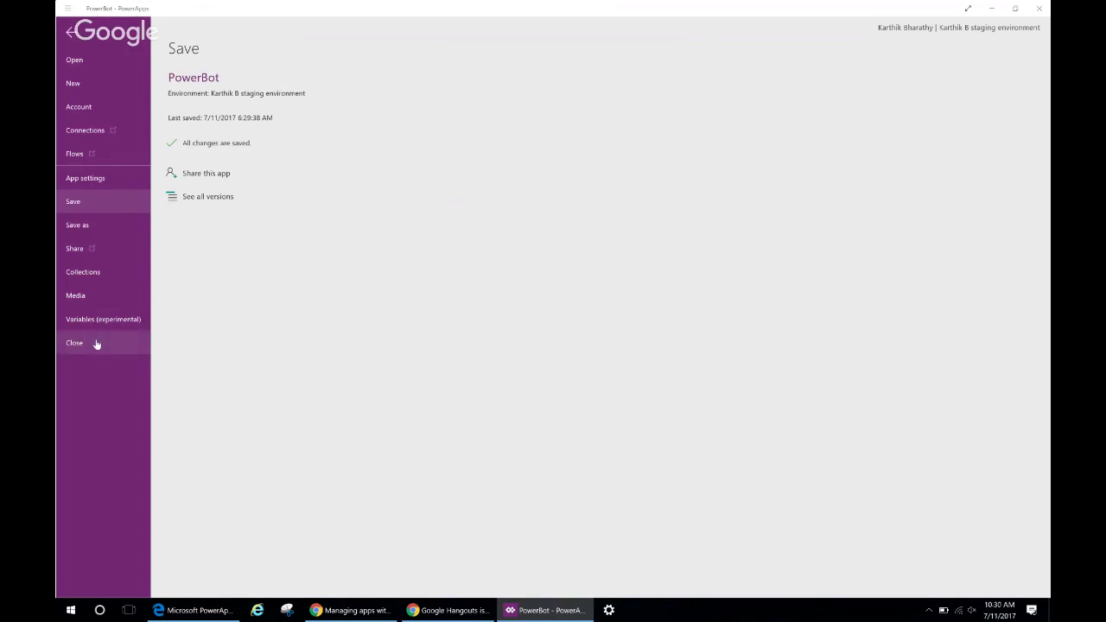
click(98, 344)
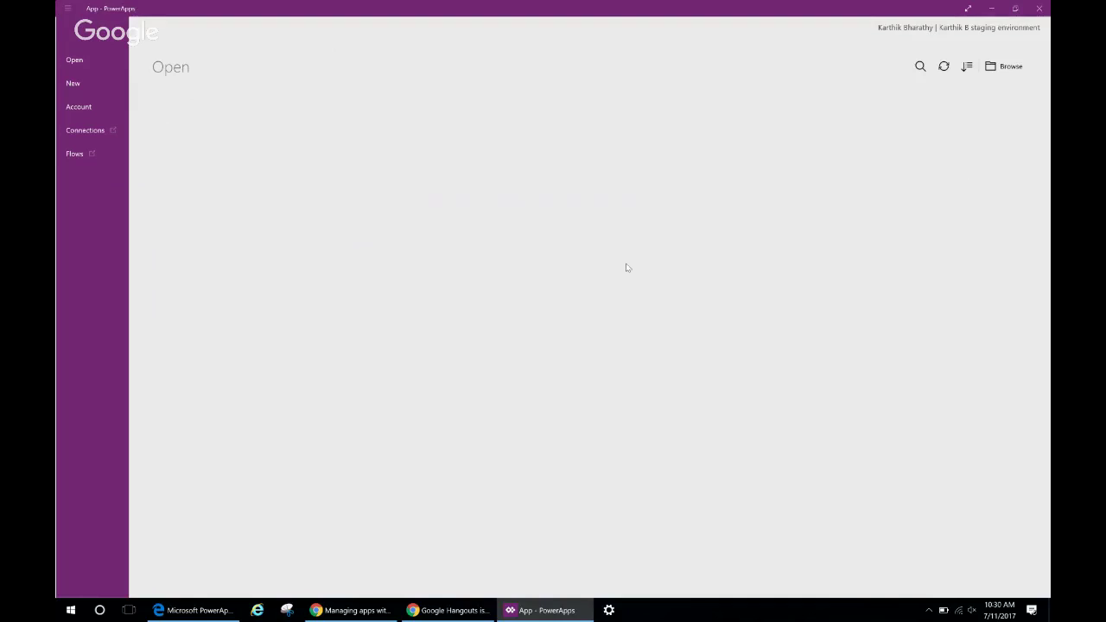
Switch to the browser and open PowerBot_webinar for editing on the web.
key(alt+Tab)
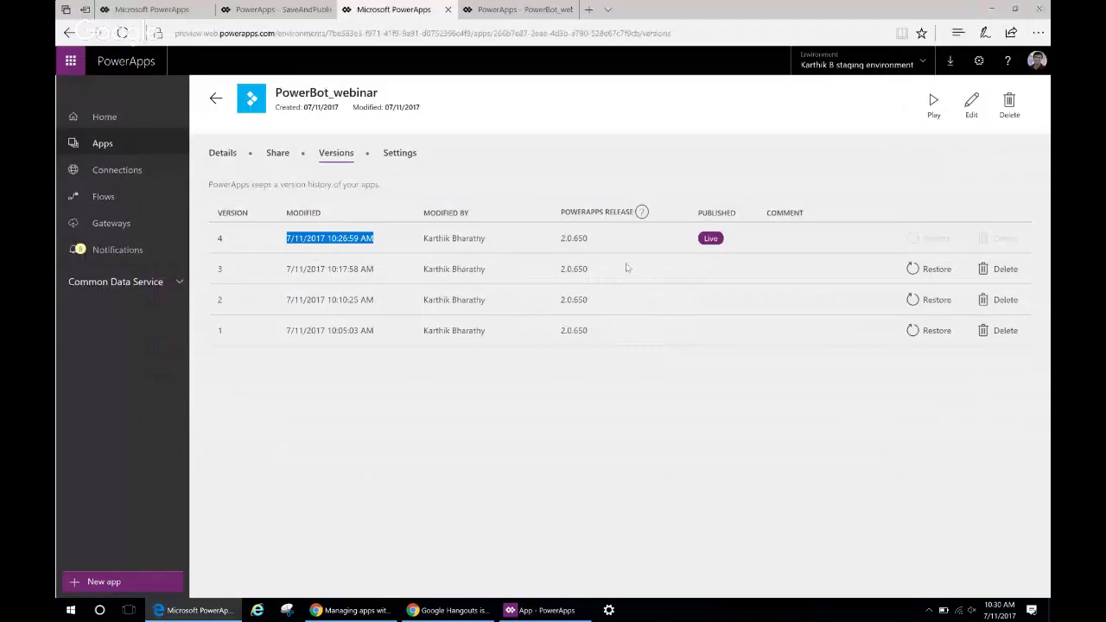
click(970, 109)
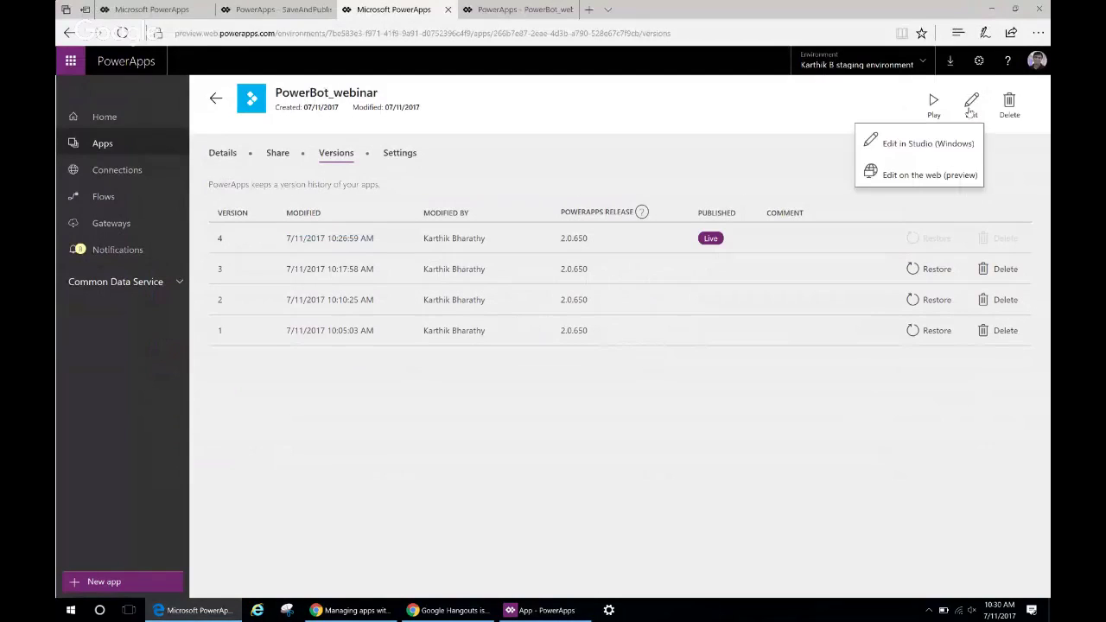
click(961, 177)
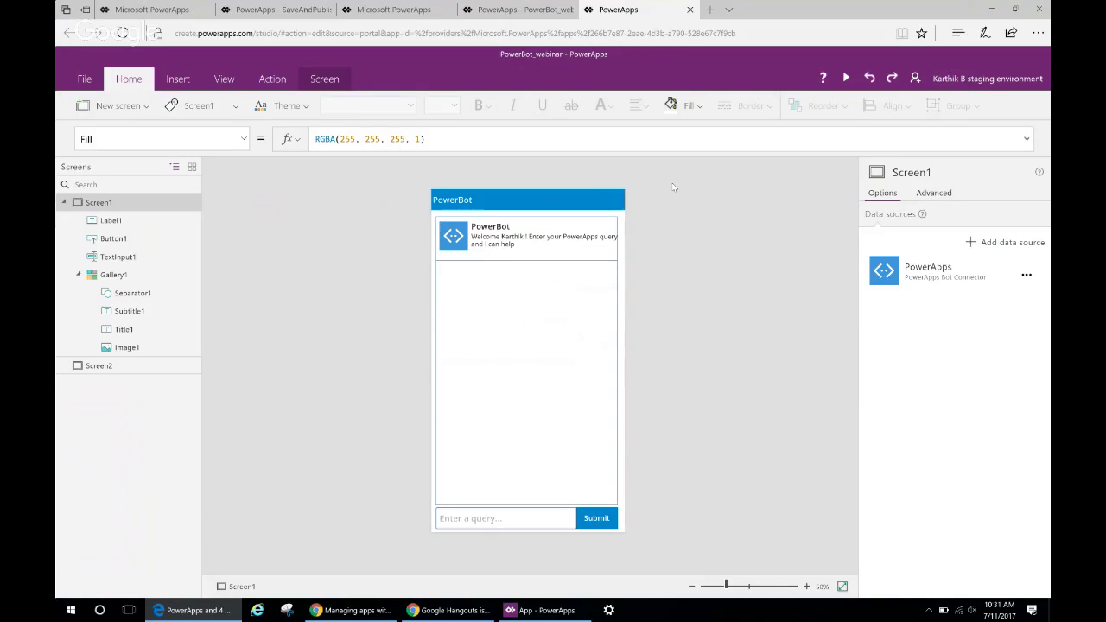
Open PowerBot in the desktop editor, compare it with the app open in the web editor, and close it.
key(alt+Tab)
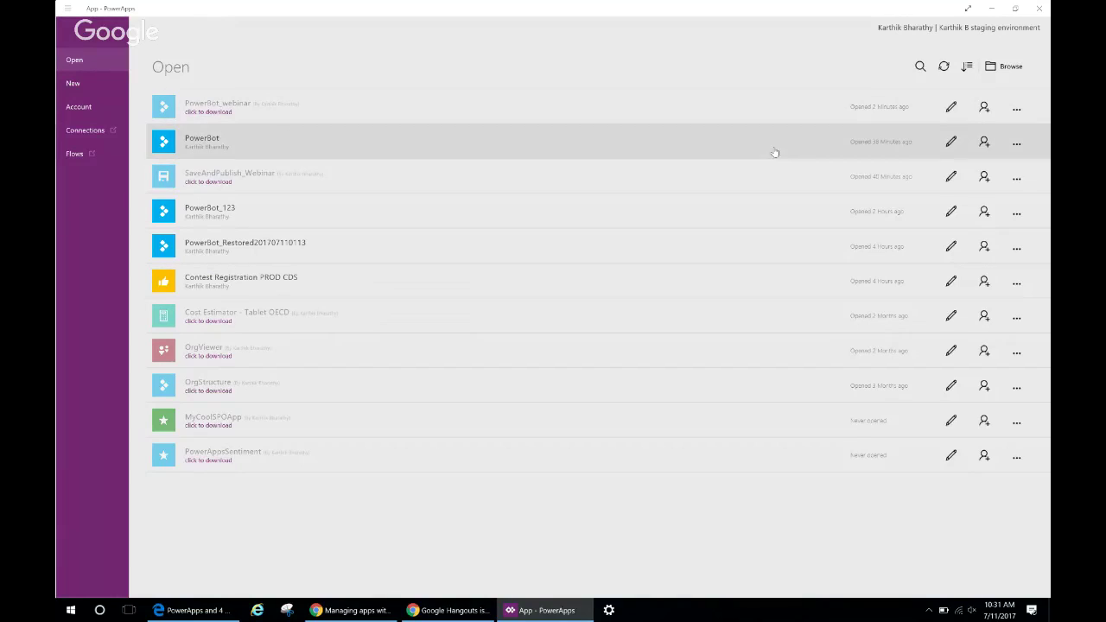
click(952, 141)
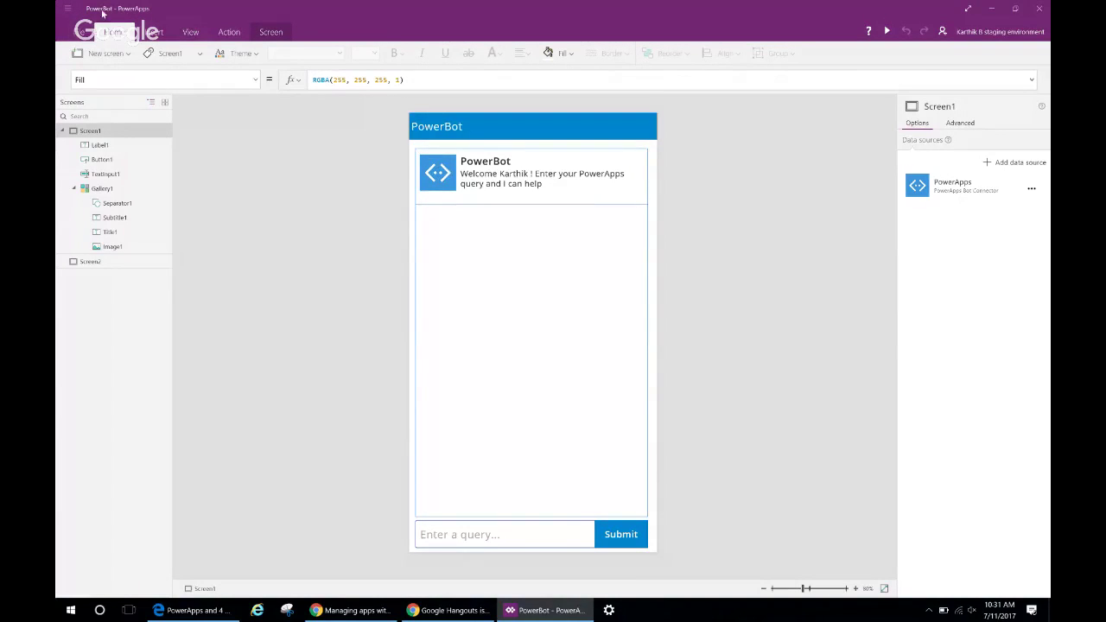
key(alt+Tab)
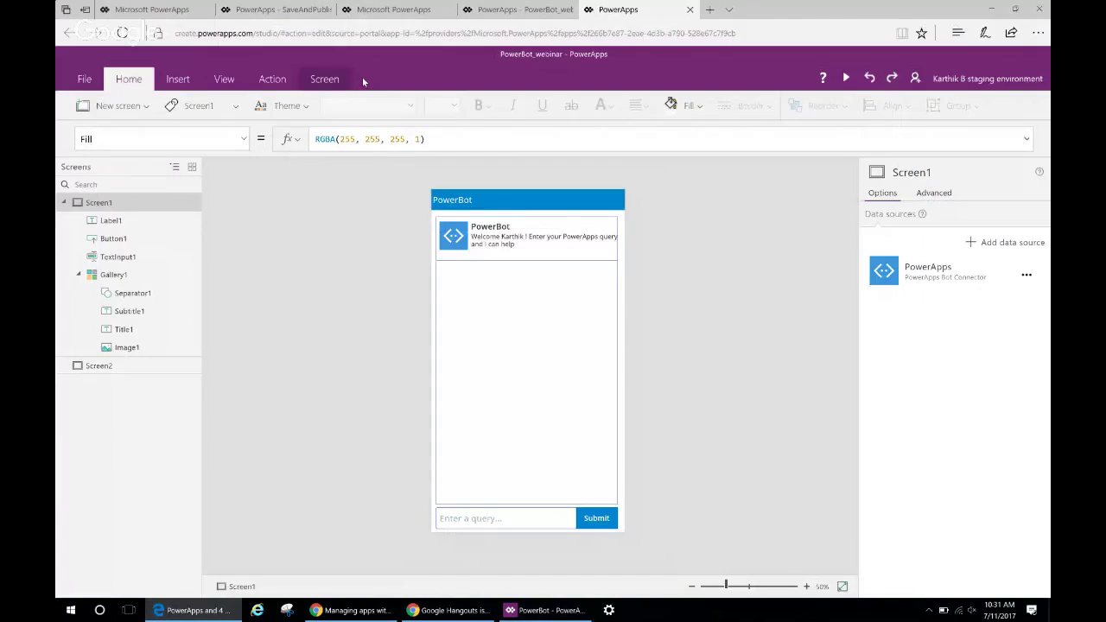
key(alt+Tab)
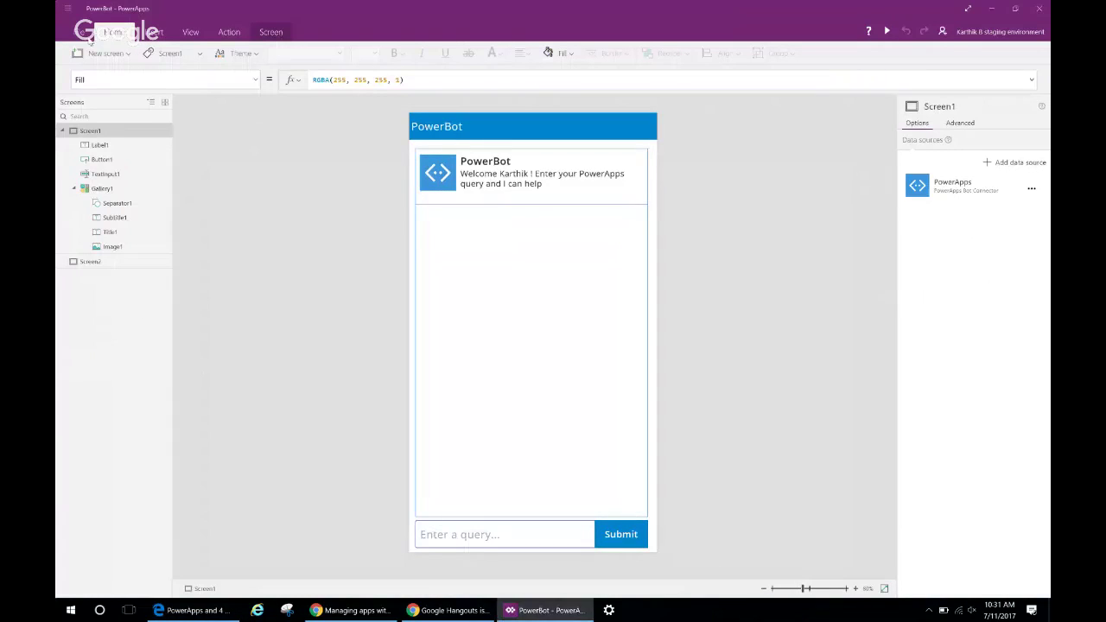
click(84, 33)
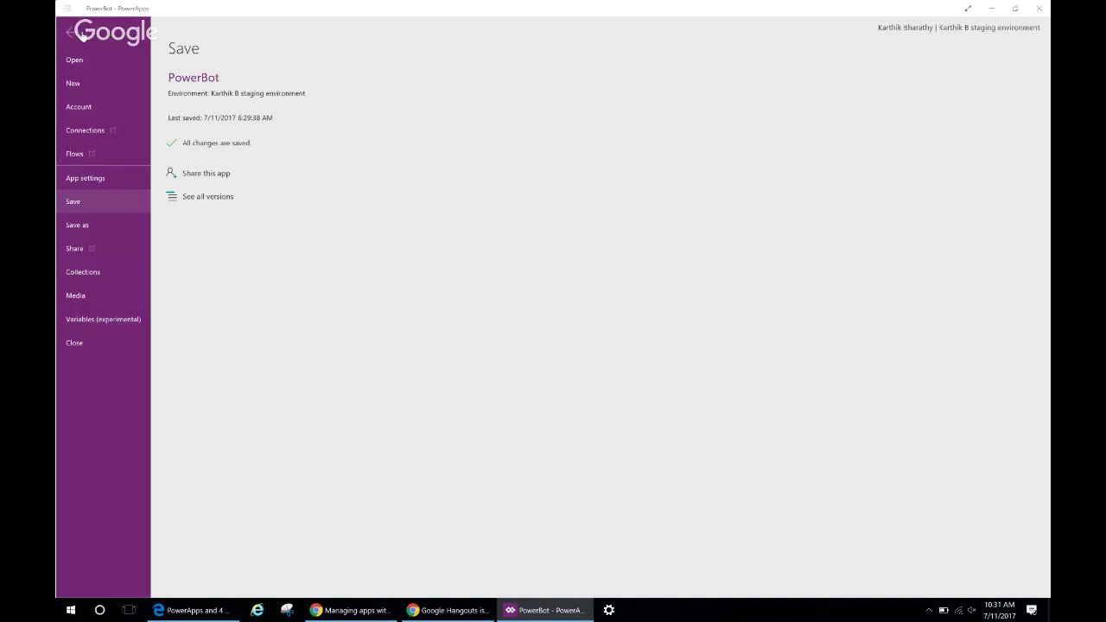
click(126, 342)
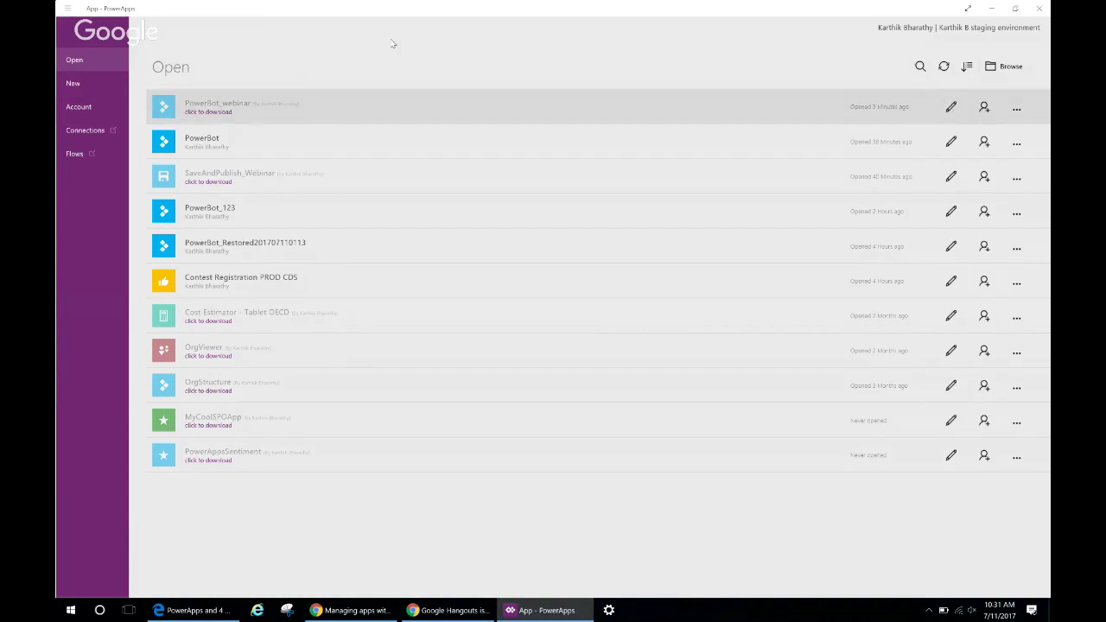
Try to open PowerBot_webinar in the desktop editor and cancel overriding the other editing session.
click(951, 106)
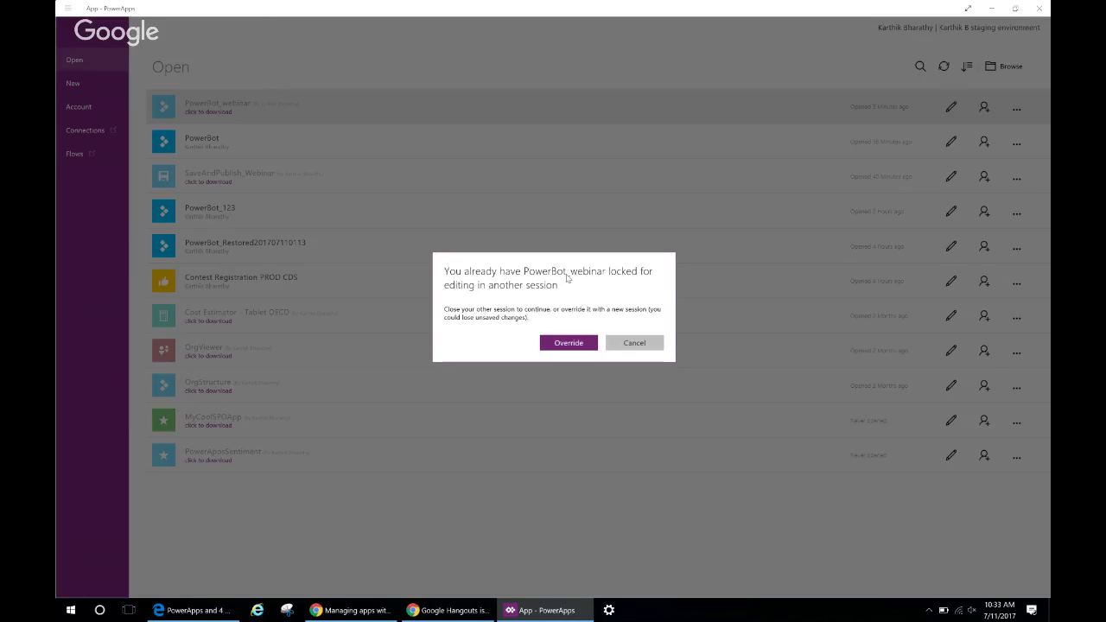
click(644, 344)
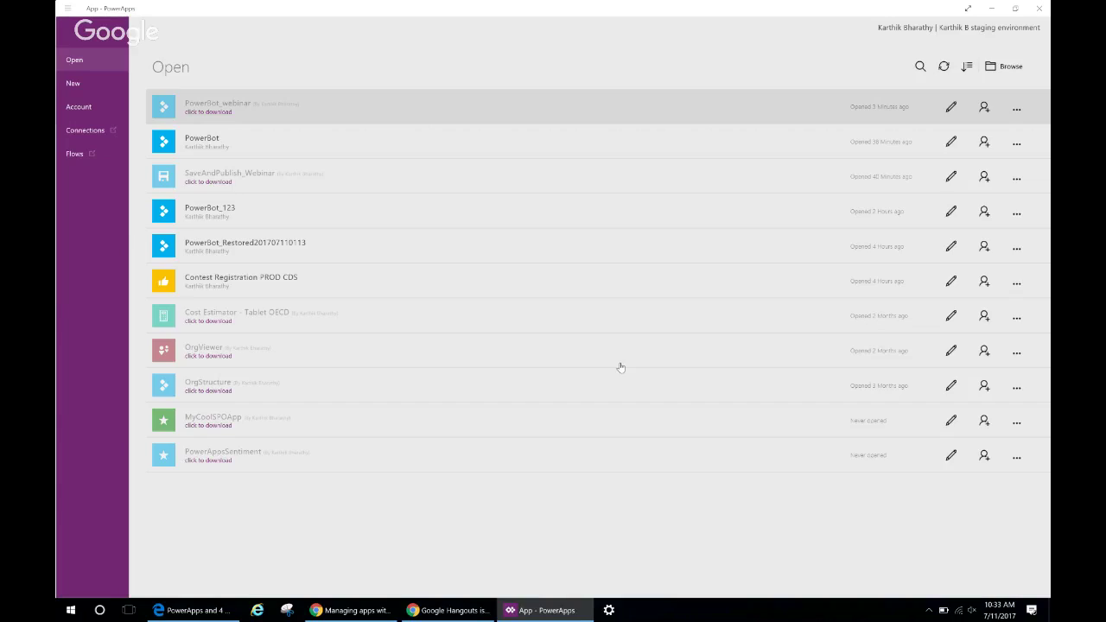
Switch to the browser and return to PowerBot_webinar's version history with the edit options dismissed.
click(193, 612)
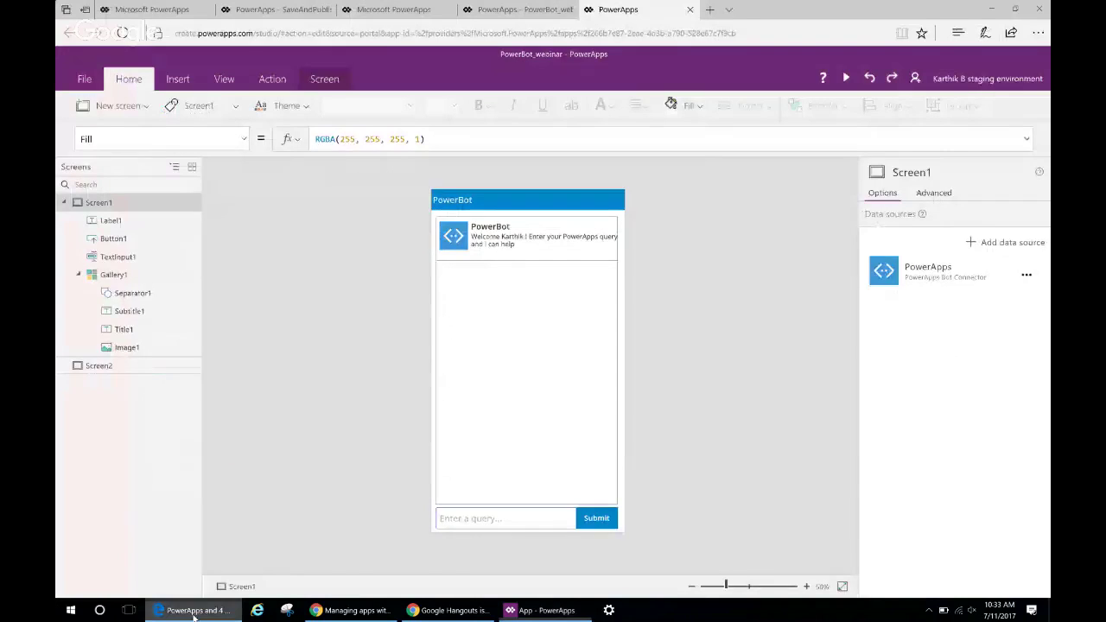
click(408, 9)
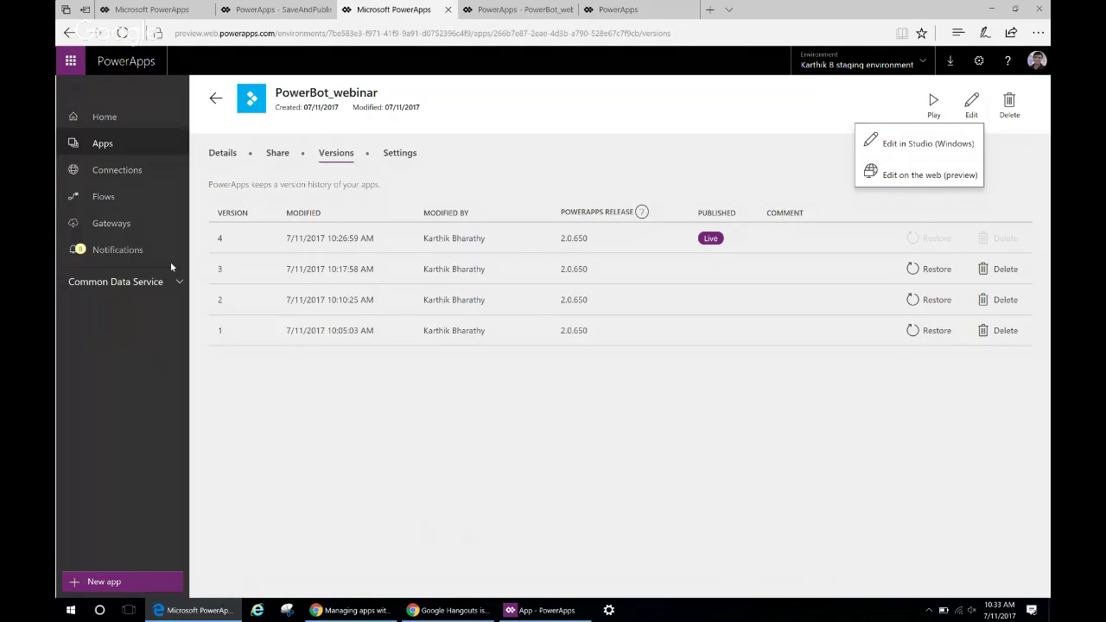
click(397, 462)
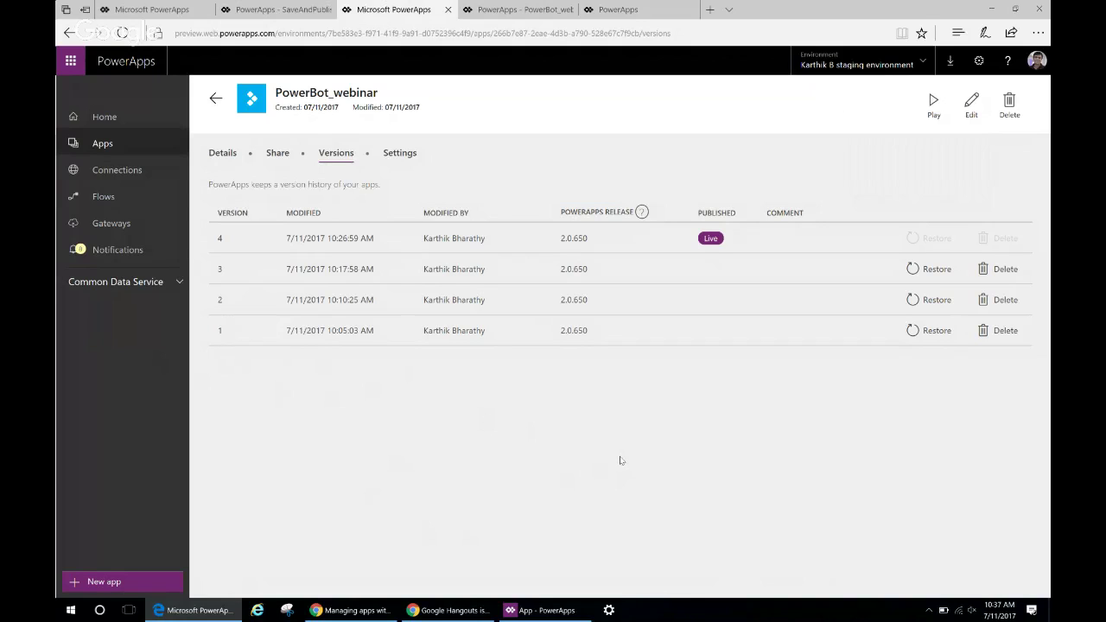
click(541, 610)
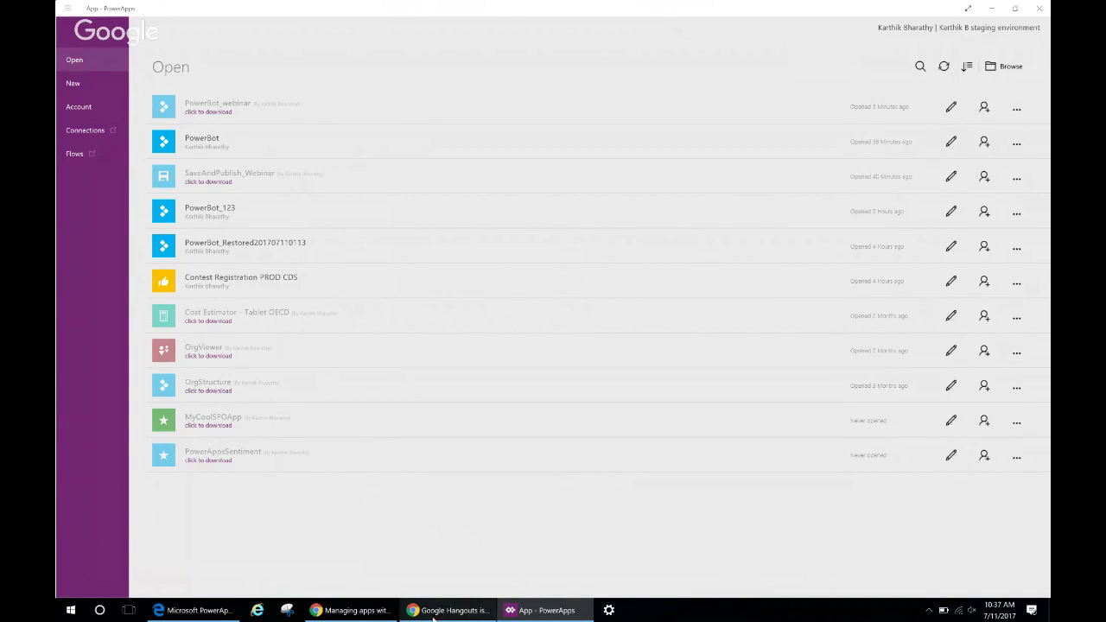
click(187, 613)
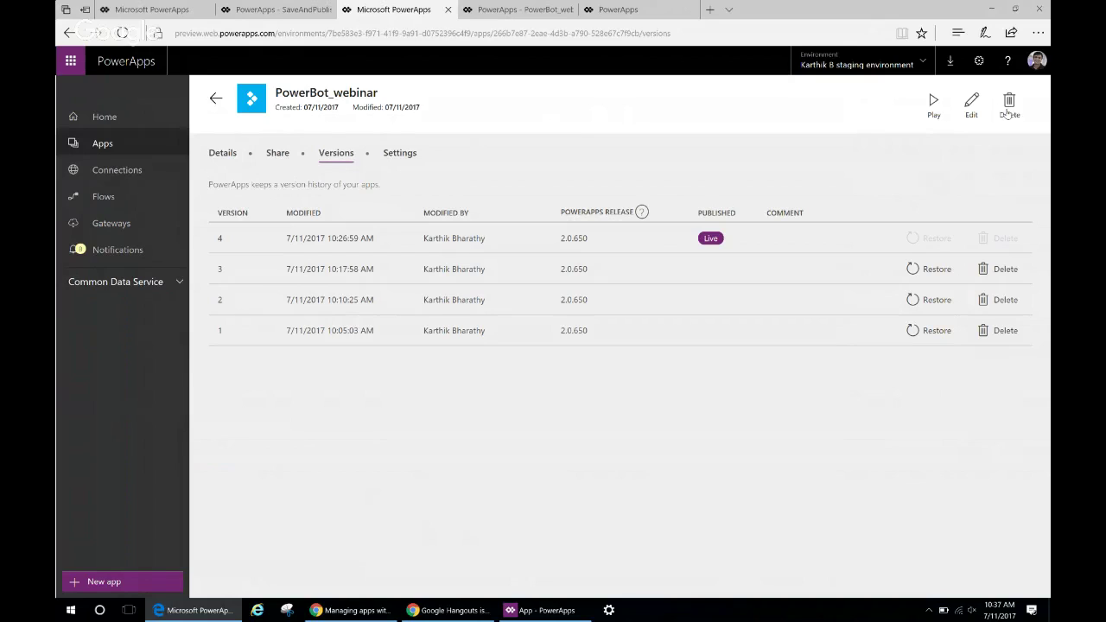
Review PowerBot_webinar's details and rename the app as PowerBot_streamcast in its settings.
click(227, 154)
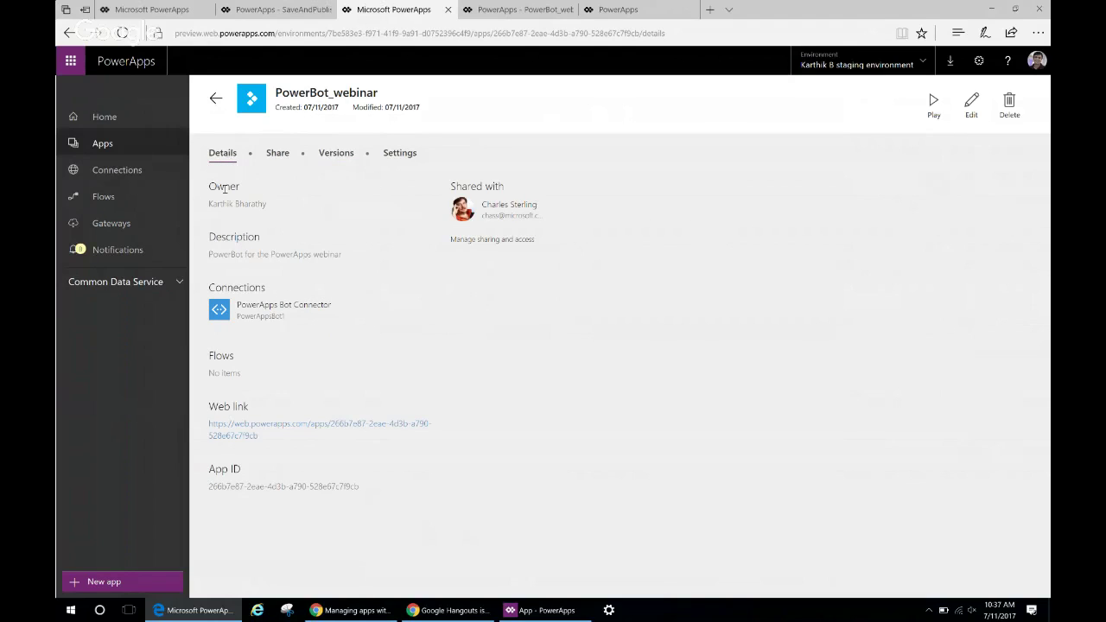
click(394, 152)
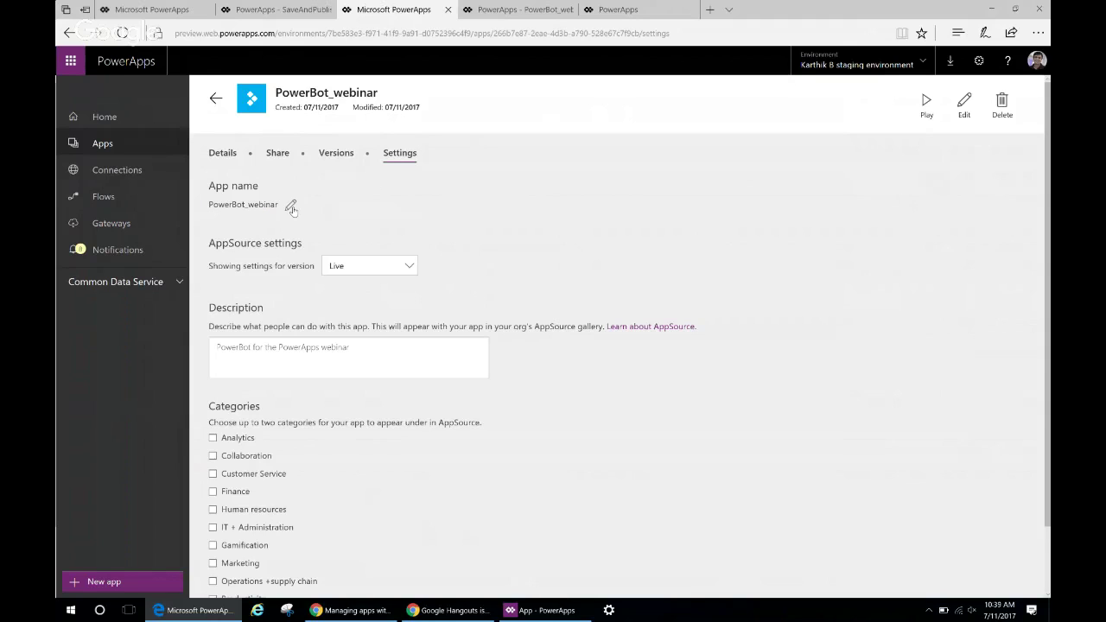
click(290, 207)
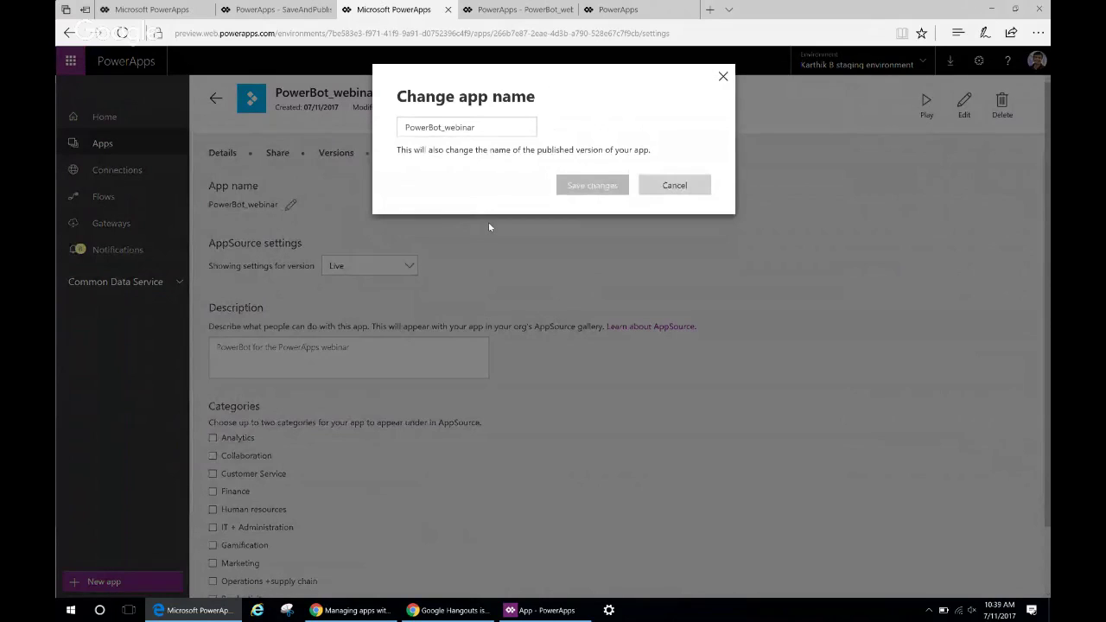
click(515, 127)
drag(444, 127, 501, 131)
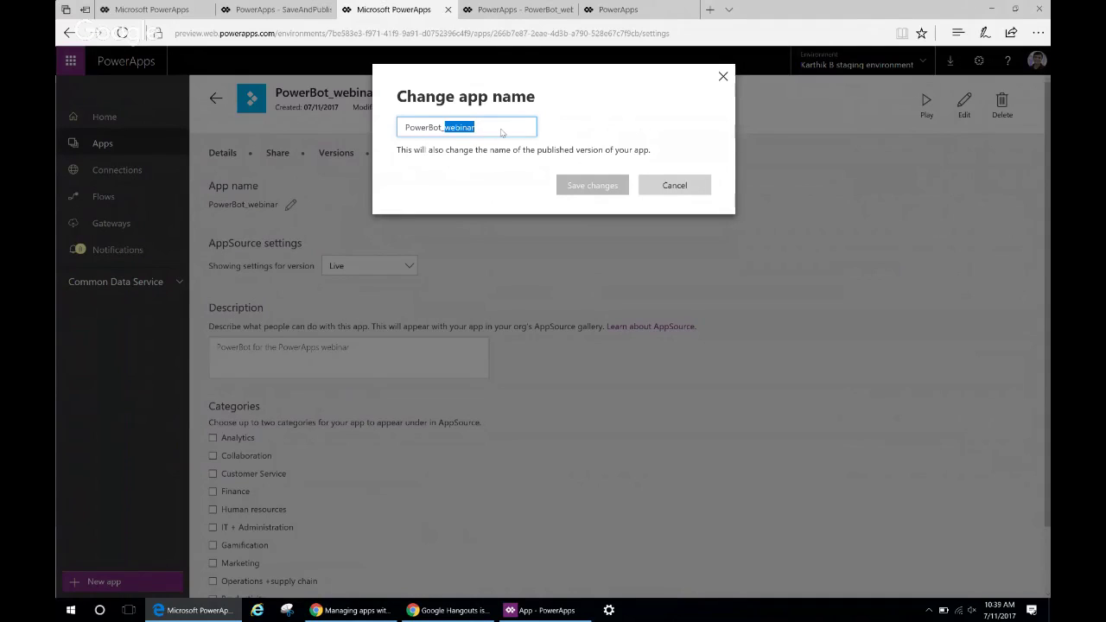
text(stream)
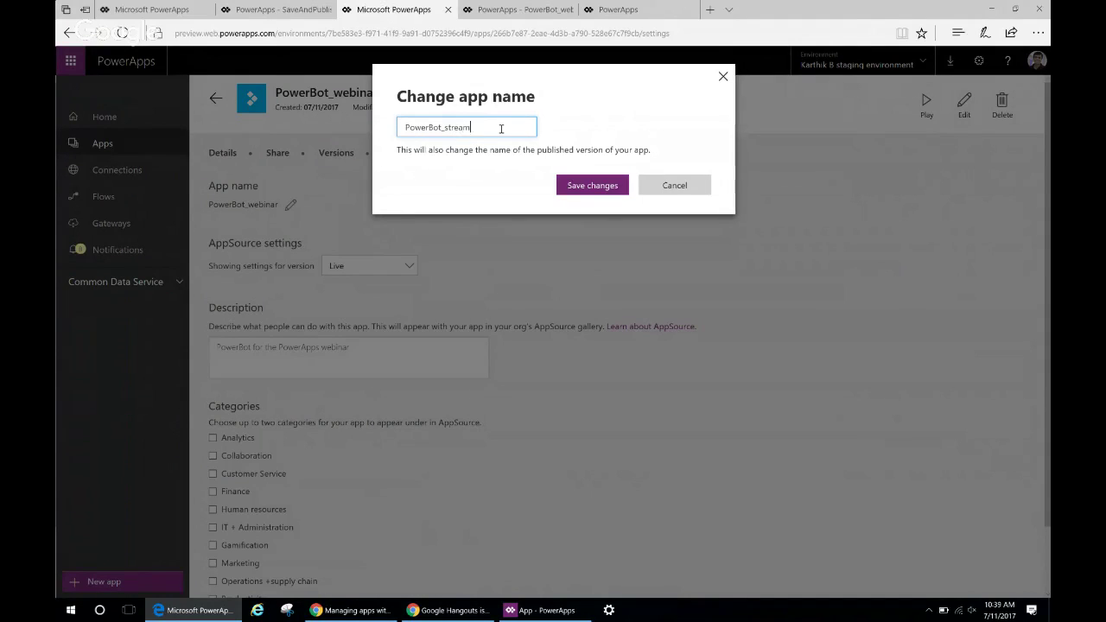
text(cast)
click(570, 182)
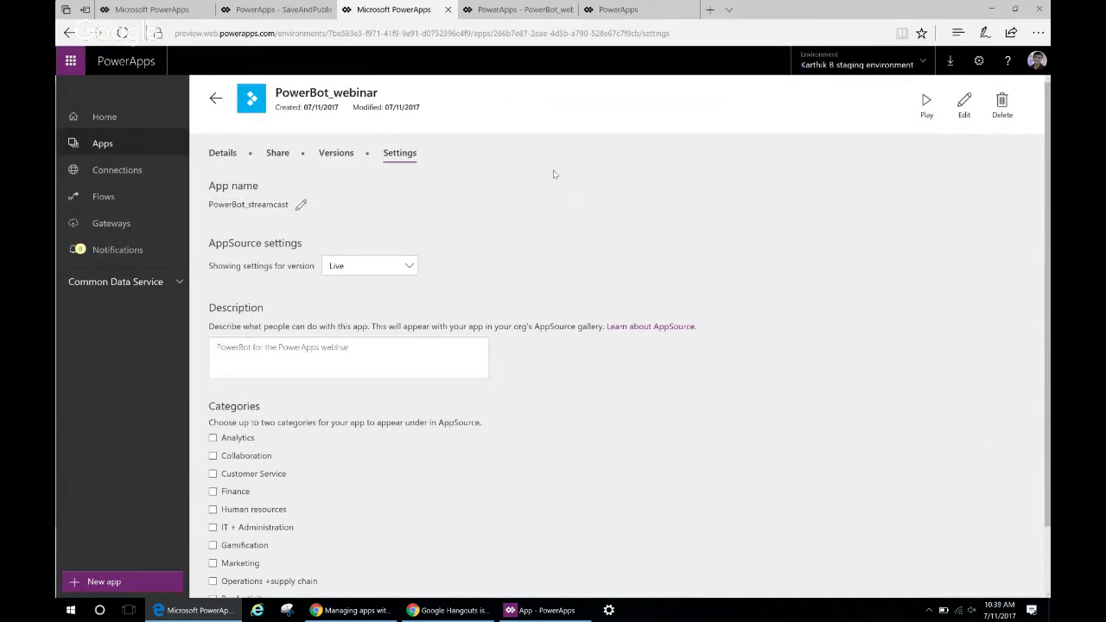
Play PowerBot_streamcast from the recent apps on the home page and check the app name shown in the web player.
click(217, 99)
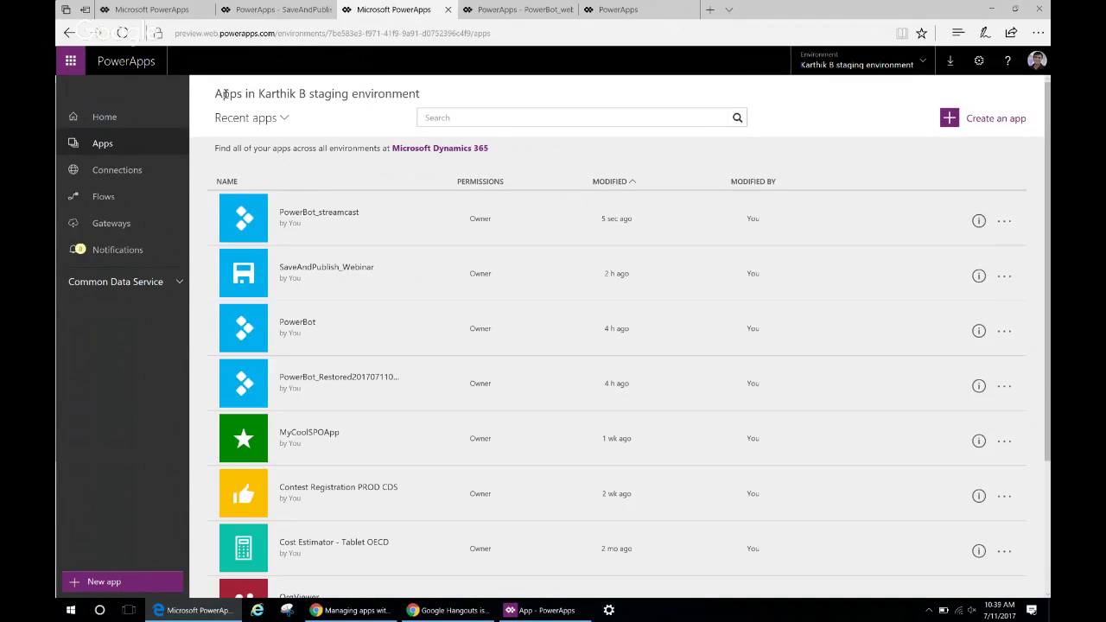
click(126, 130)
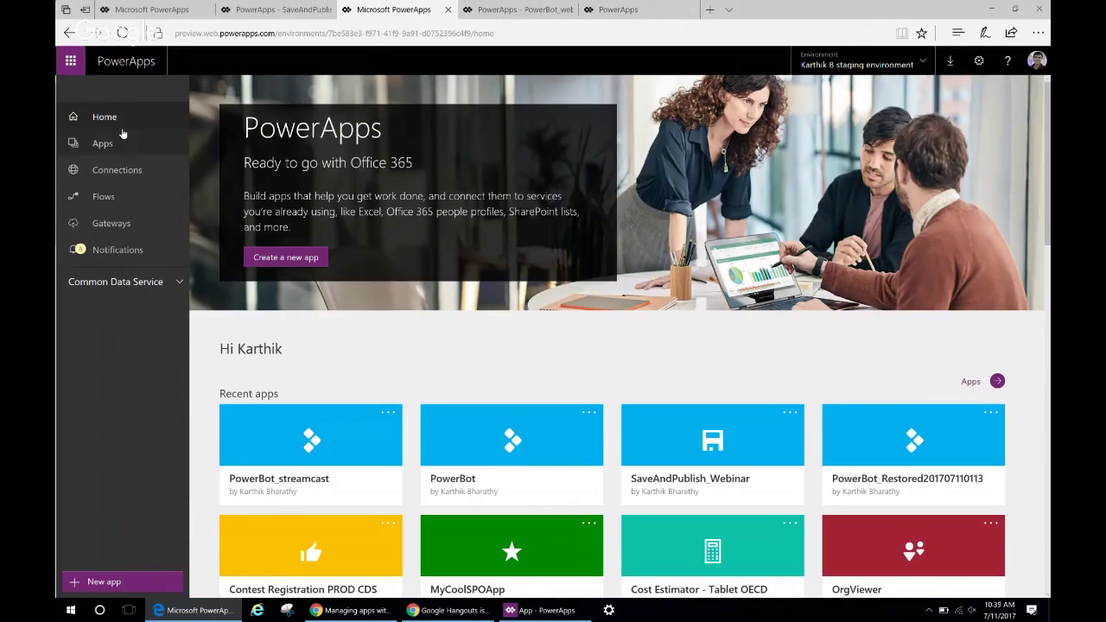
click(387, 413)
click(377, 434)
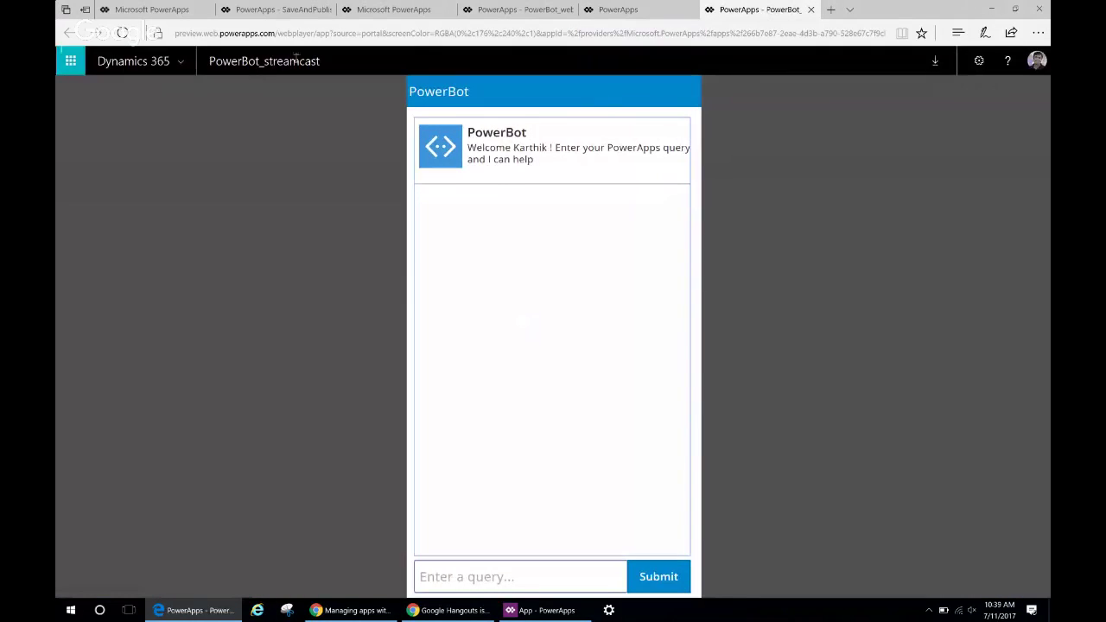
drag(211, 62, 334, 64)
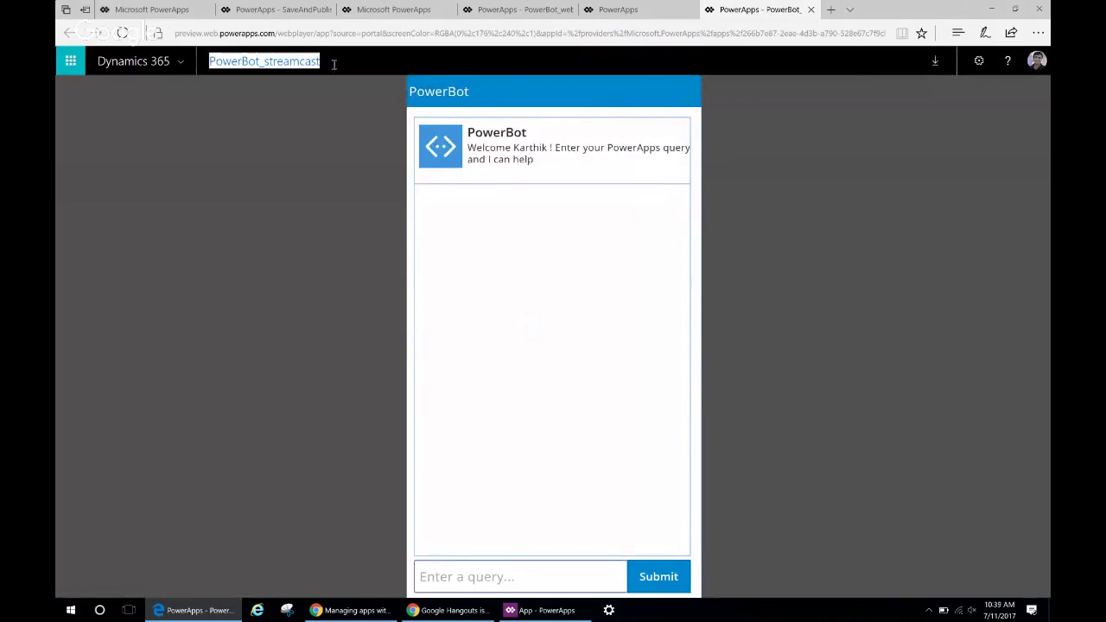
click(322, 214)
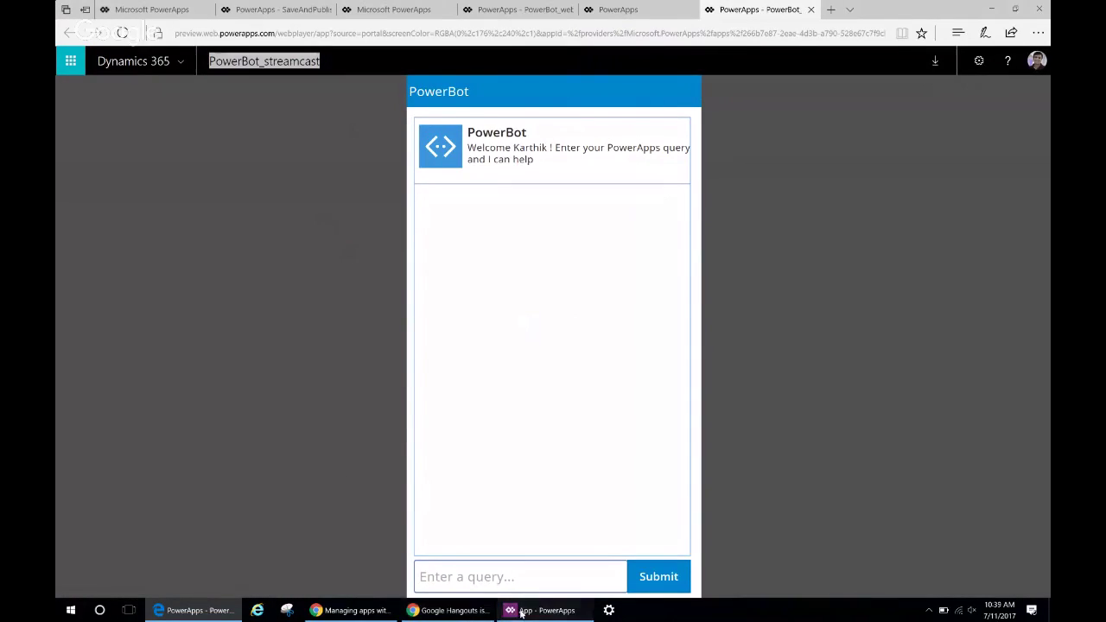
Switch to the PowerApps desktop app, refresh the app list, and open PowerBot_streamcast for editing by overriding the other session.
click(543, 610)
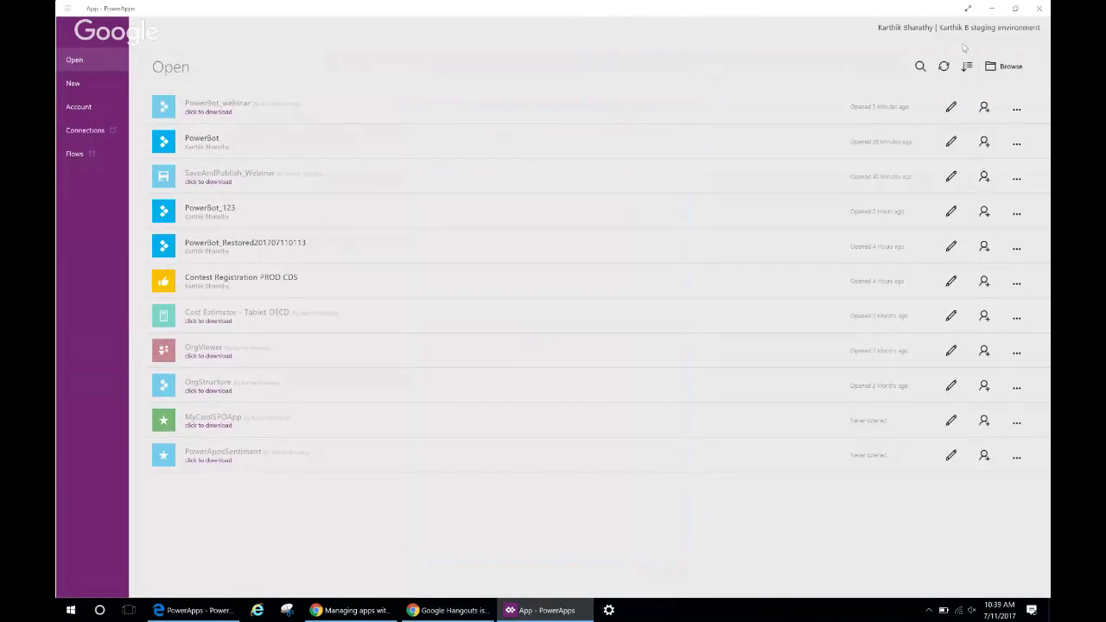
click(944, 66)
click(952, 108)
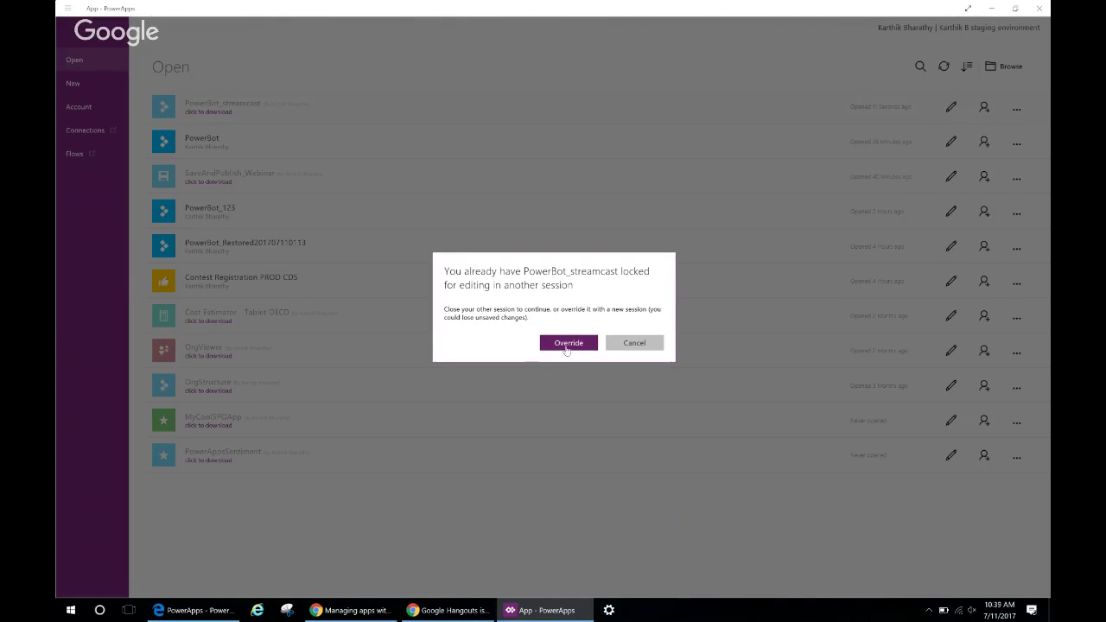
click(568, 344)
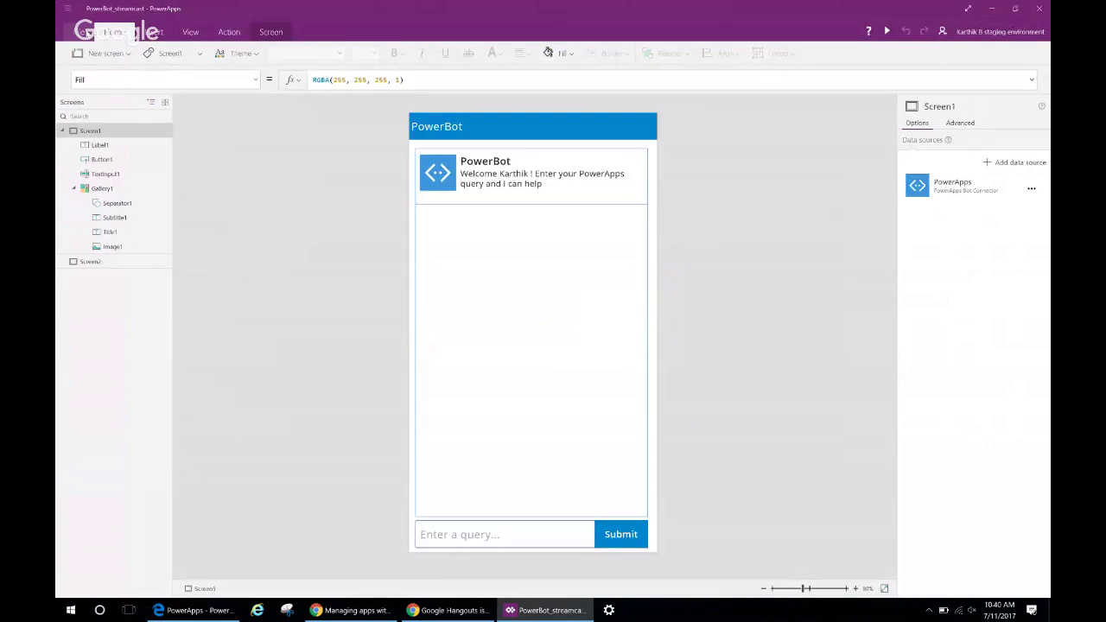
Go from the desktop editor's app name setting to PowerBot_streamcast's web settings and view its version history.
click(112, 32)
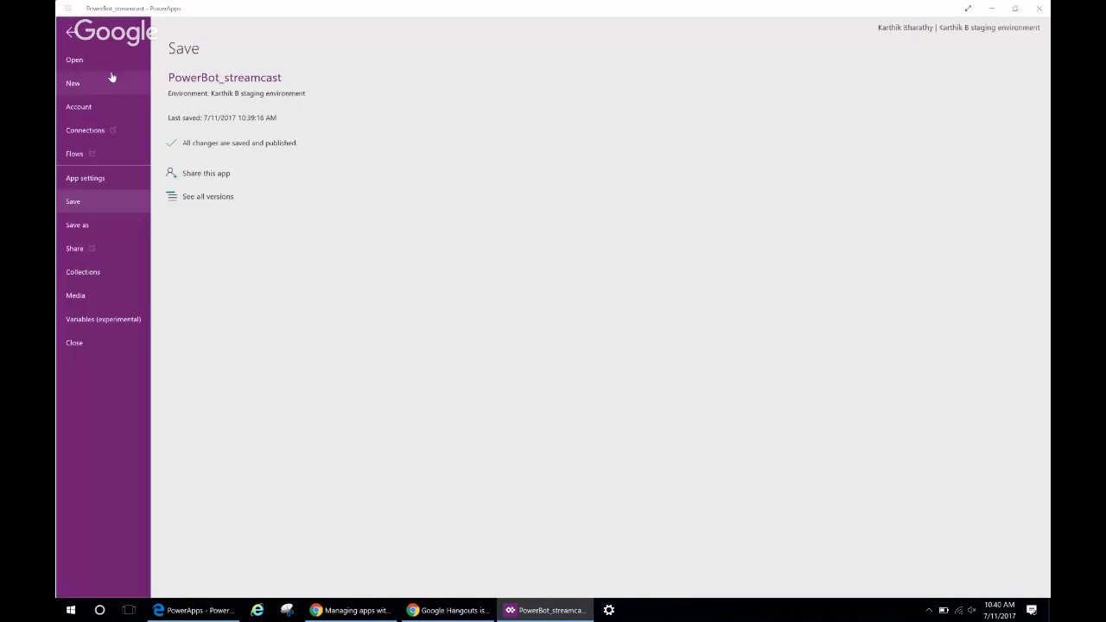
click(106, 178)
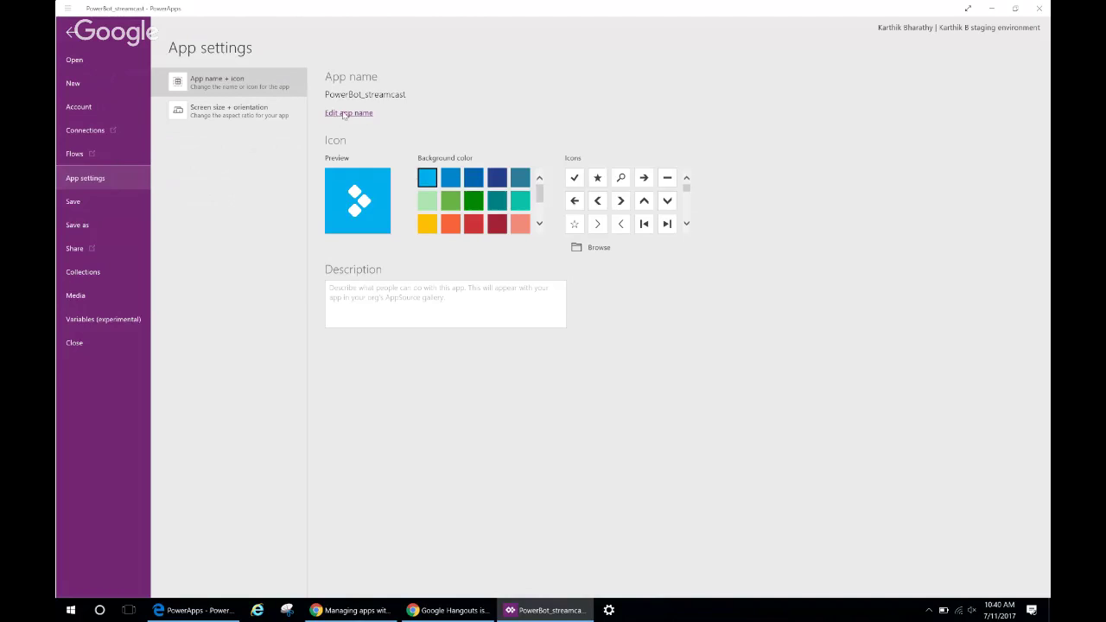
key(alt+Tab)
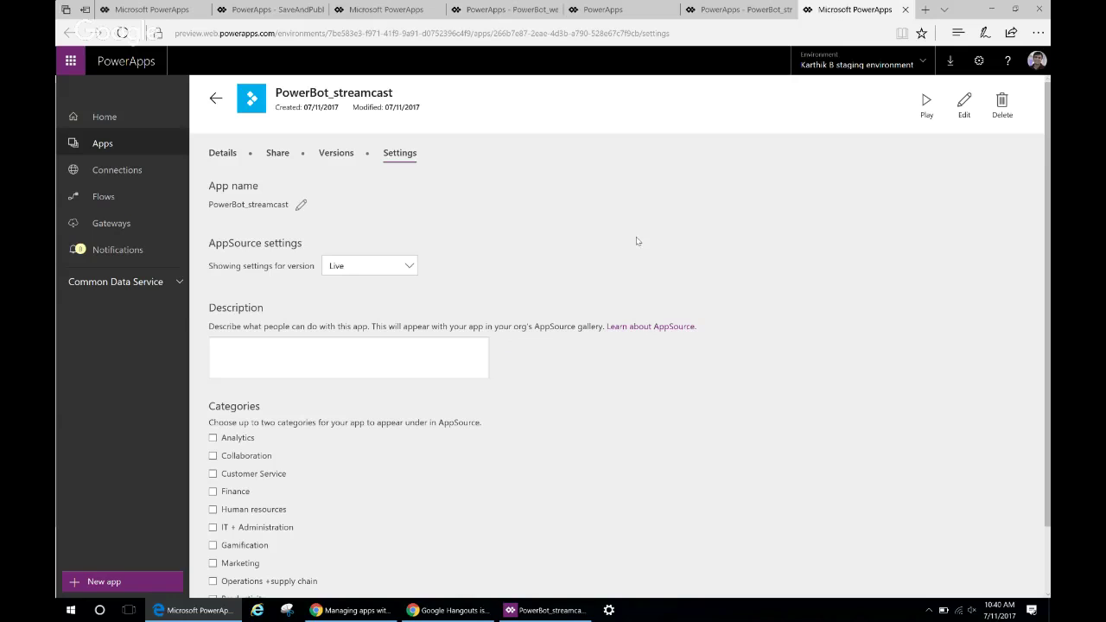
click(328, 160)
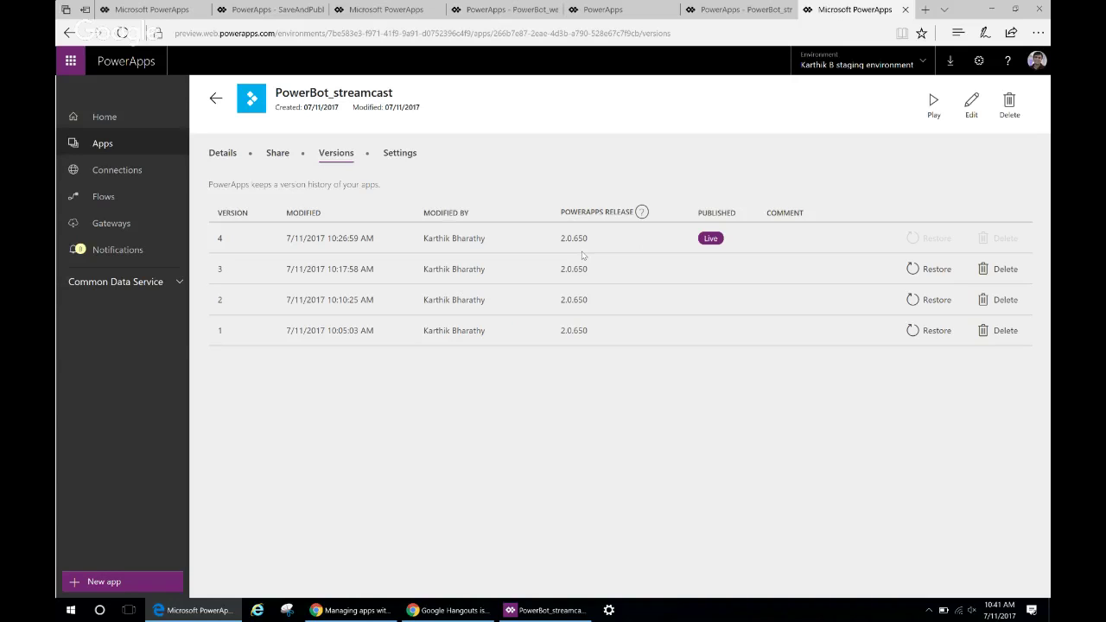
drag(584, 255, 920, 441)
click(880, 449)
Open powerusers.microsoft.com in a new browser tab.
click(925, 11)
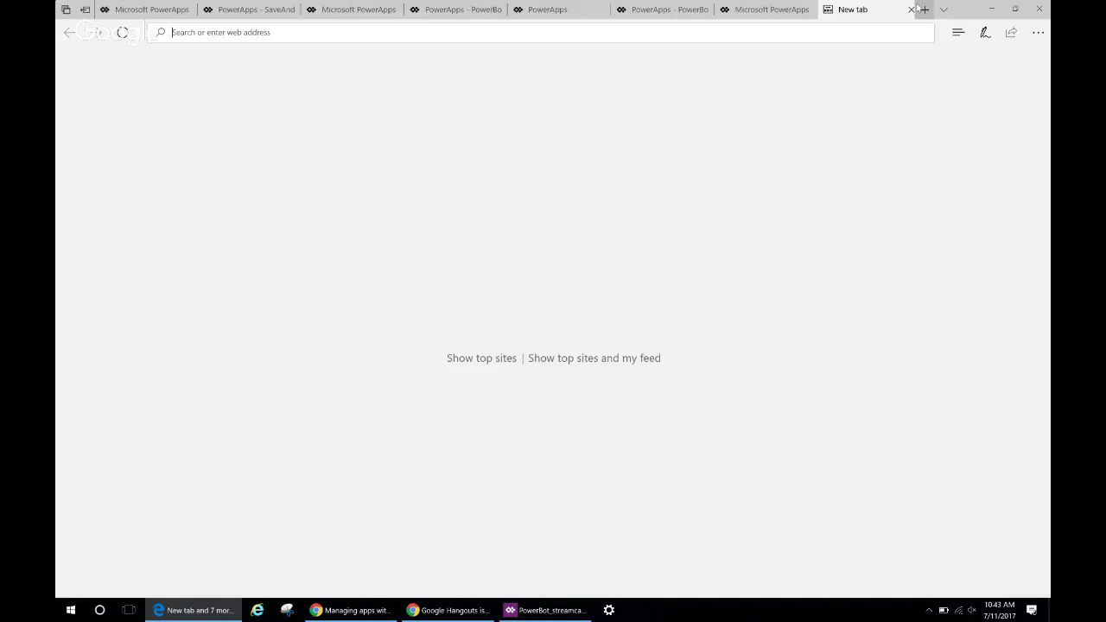
text(power)
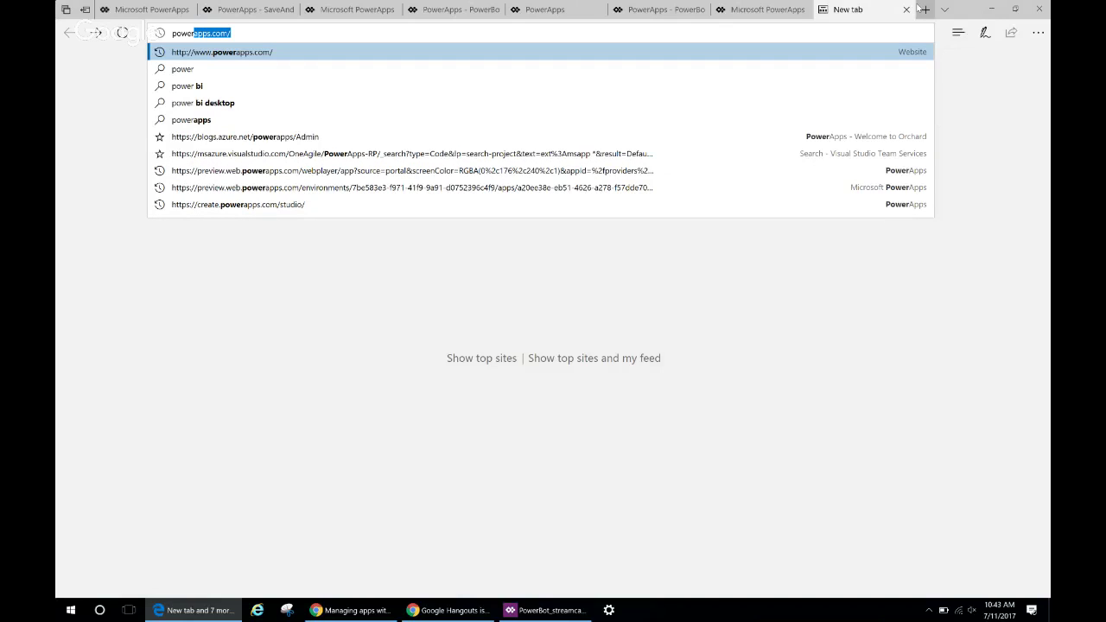
text(users)
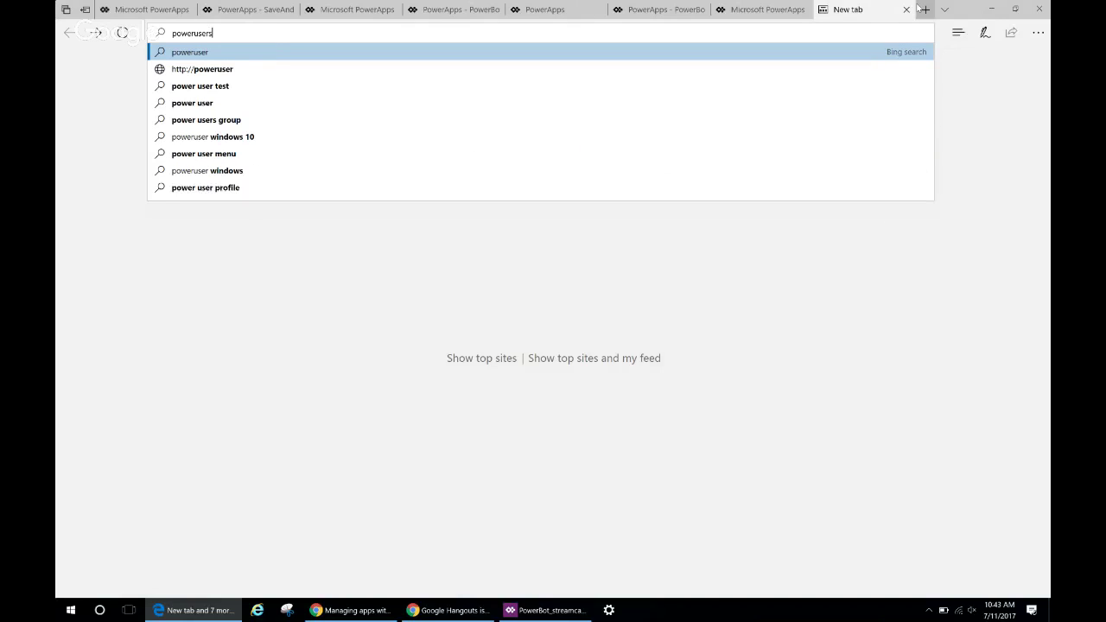
text(.microsoft.com)
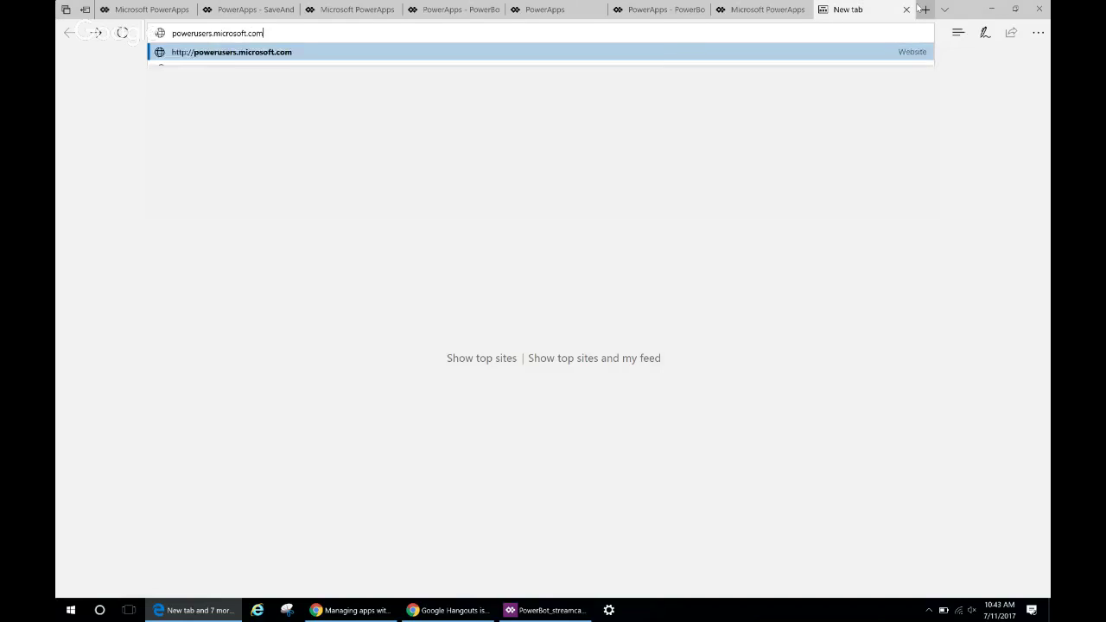
key(Return)
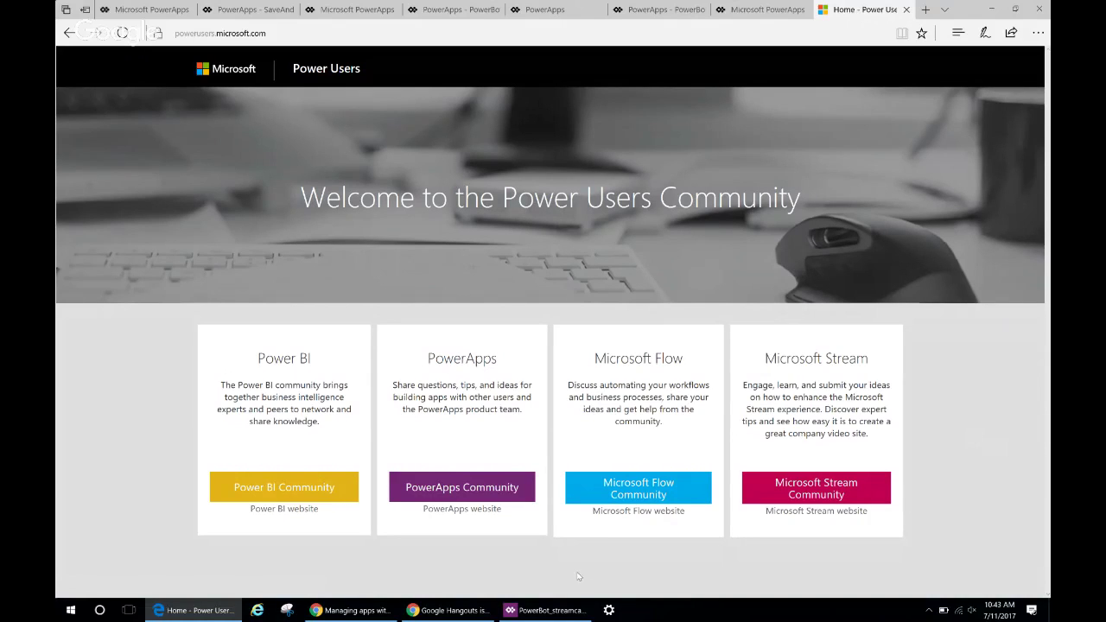
Open the PowerApps Community, review its boards, and open the PowerApps Ideas board.
click(473, 489)
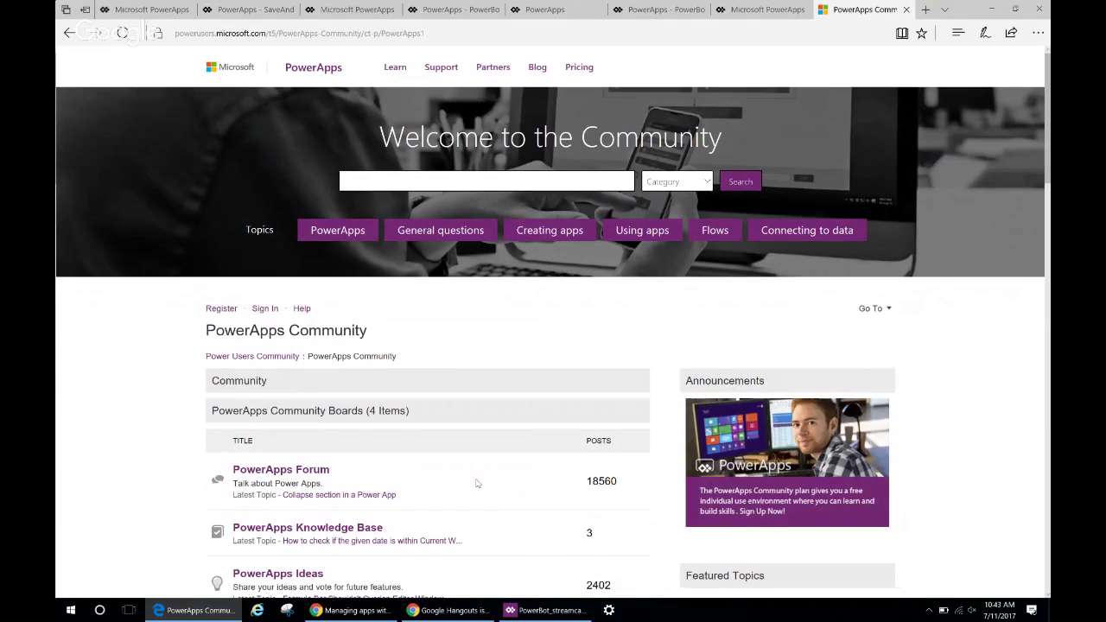
scroll(477, 484, down, 1)
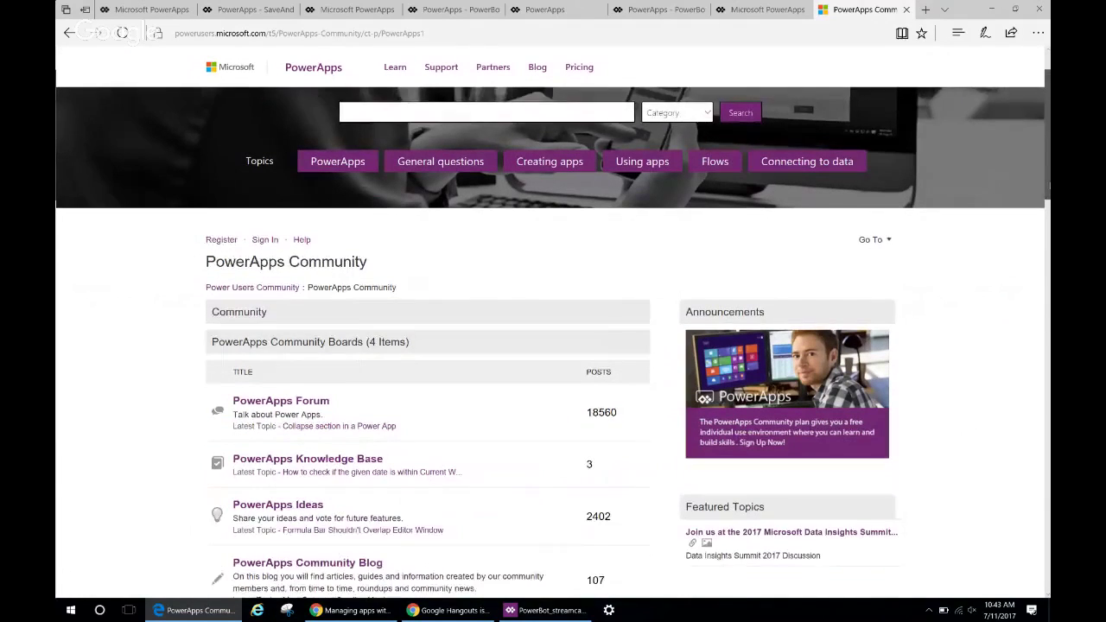
scroll(554, 325, down, 2)
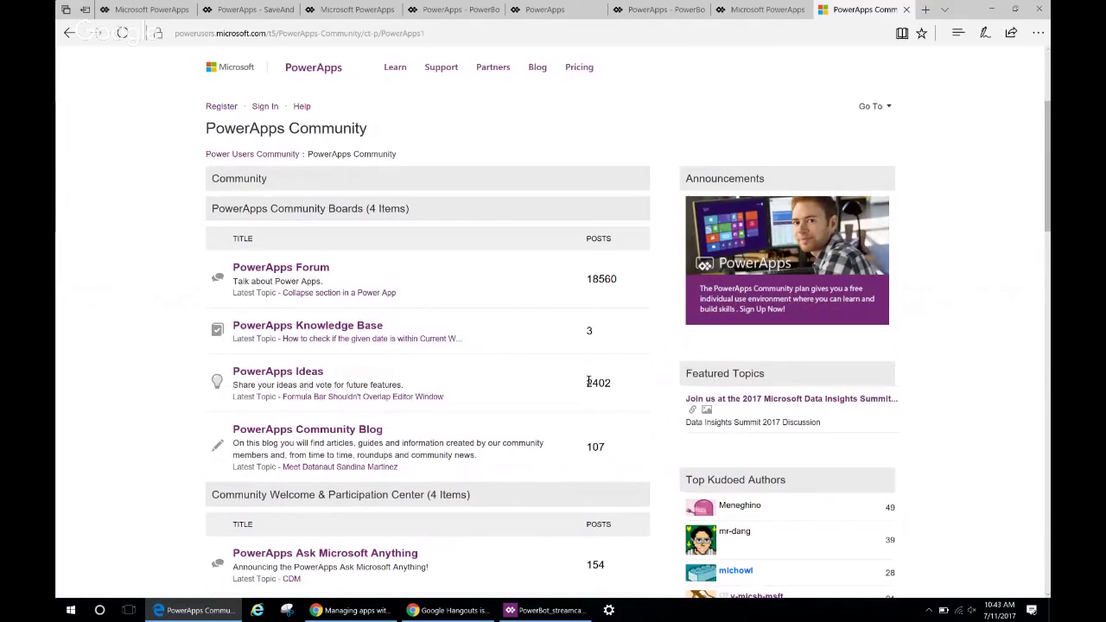
drag(588, 382, 637, 383)
click(639, 390)
click(259, 375)
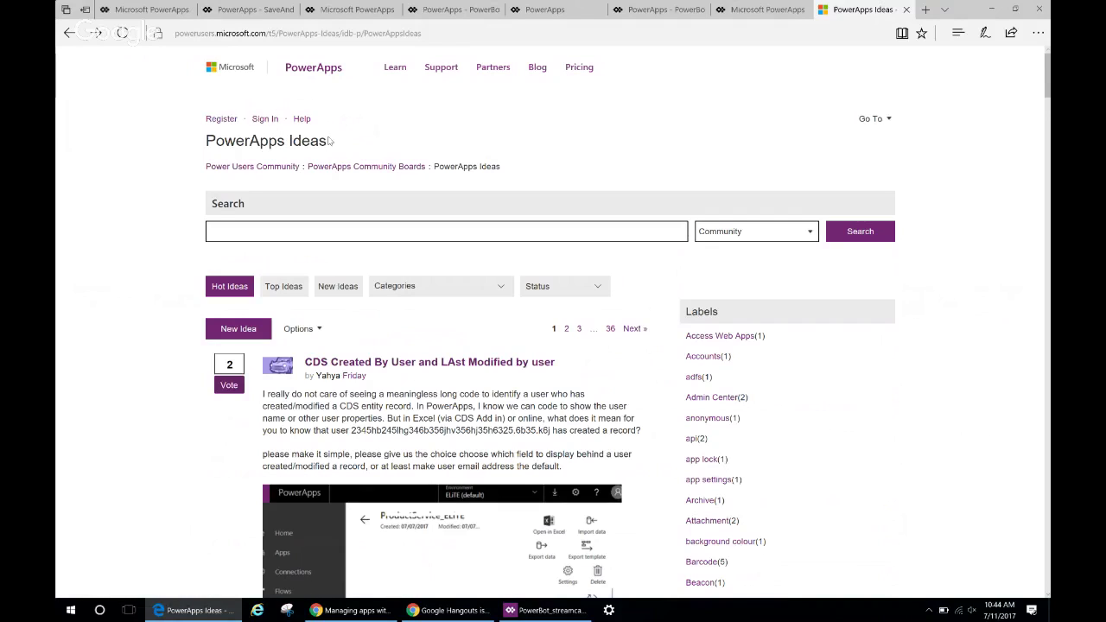
Sign in to the community and open the PowerApps Forum from the community boards.
click(271, 127)
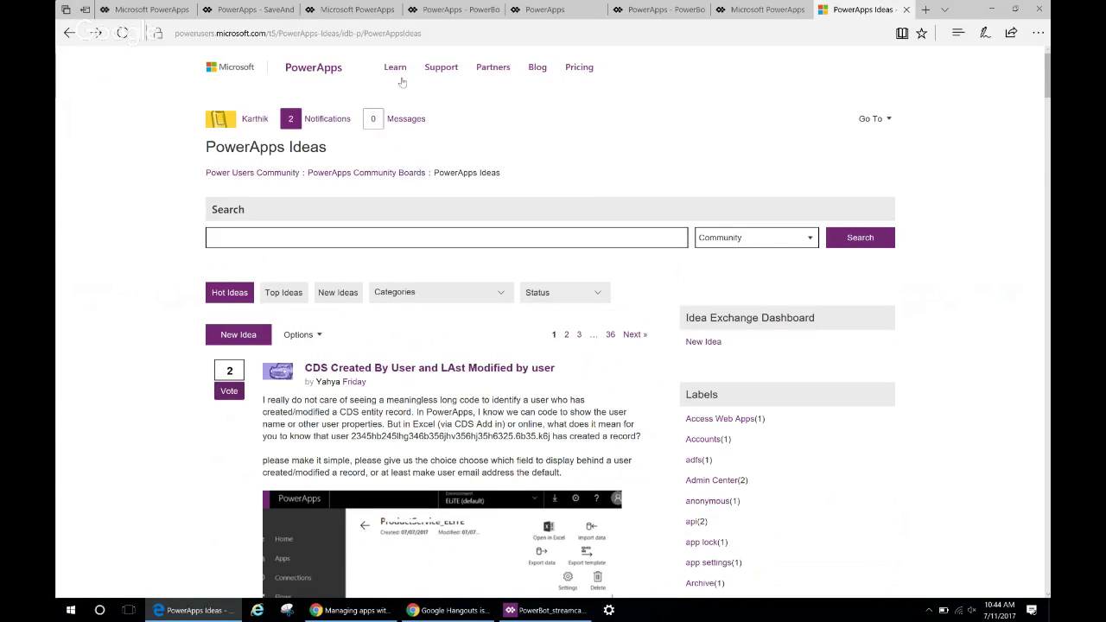
click(68, 33)
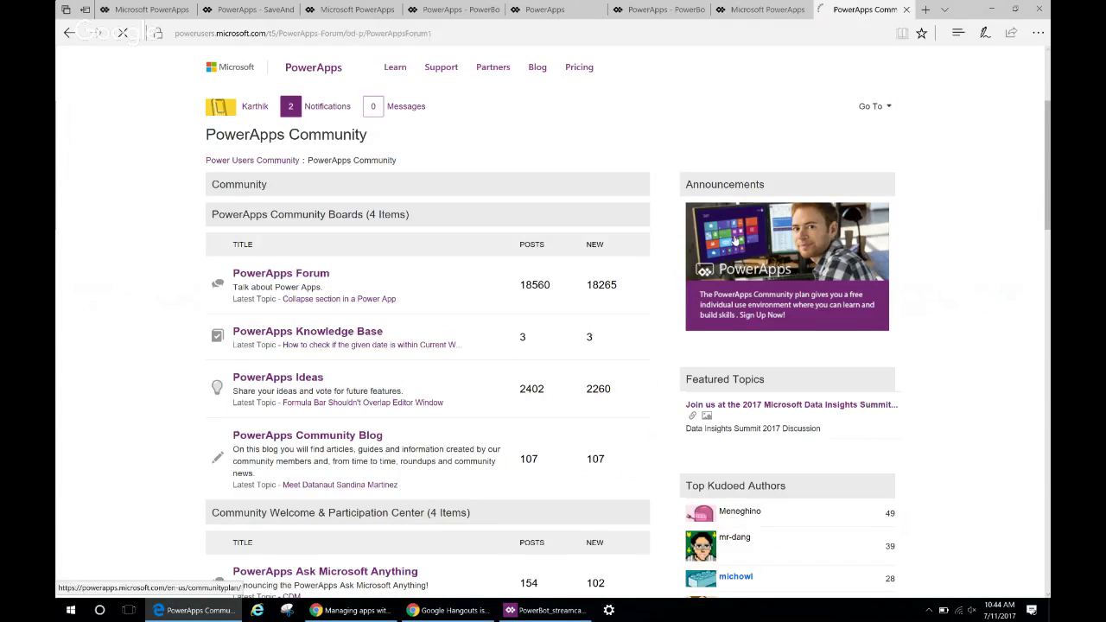
click(281, 273)
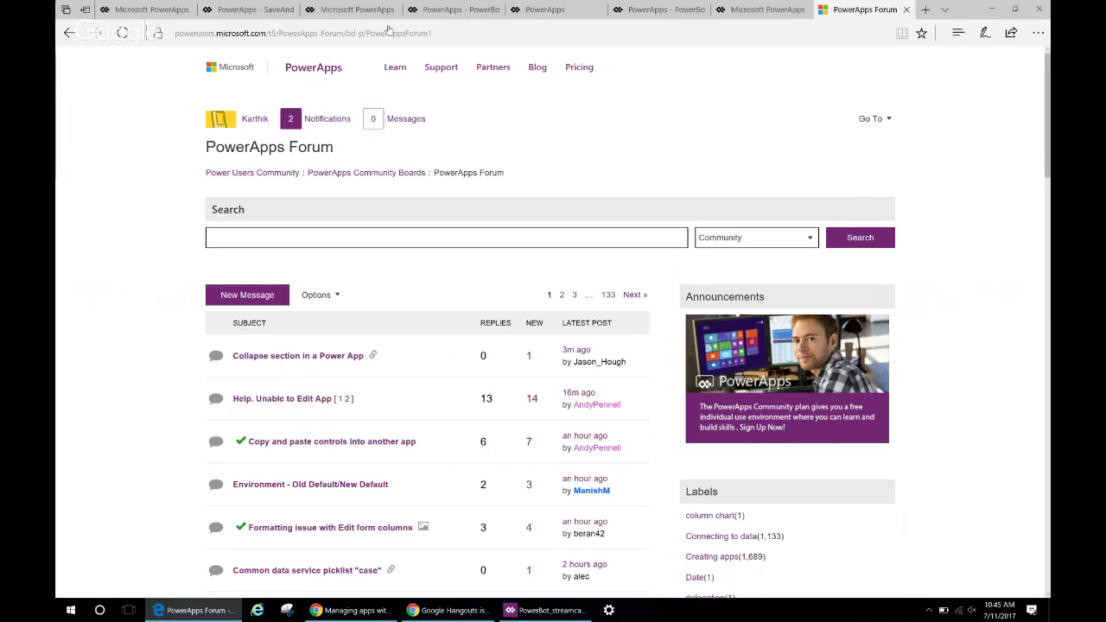
Show the Other takeaways slide in SaveAndPublish_Webinar and return to the PowerApps Community page with its list of boards.
click(225, 9)
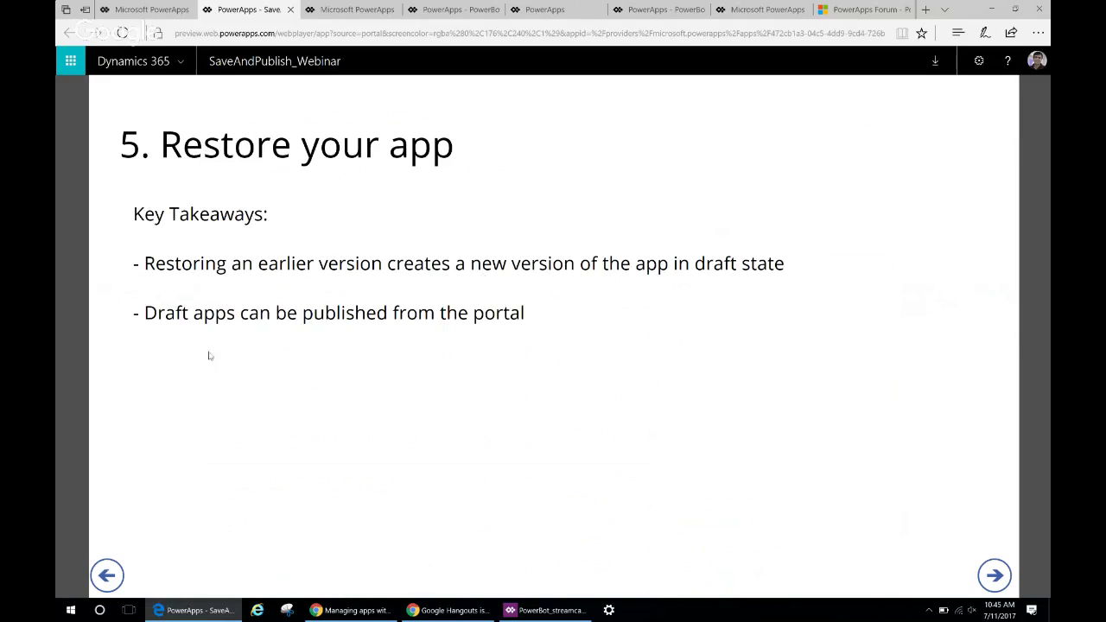
click(995, 576)
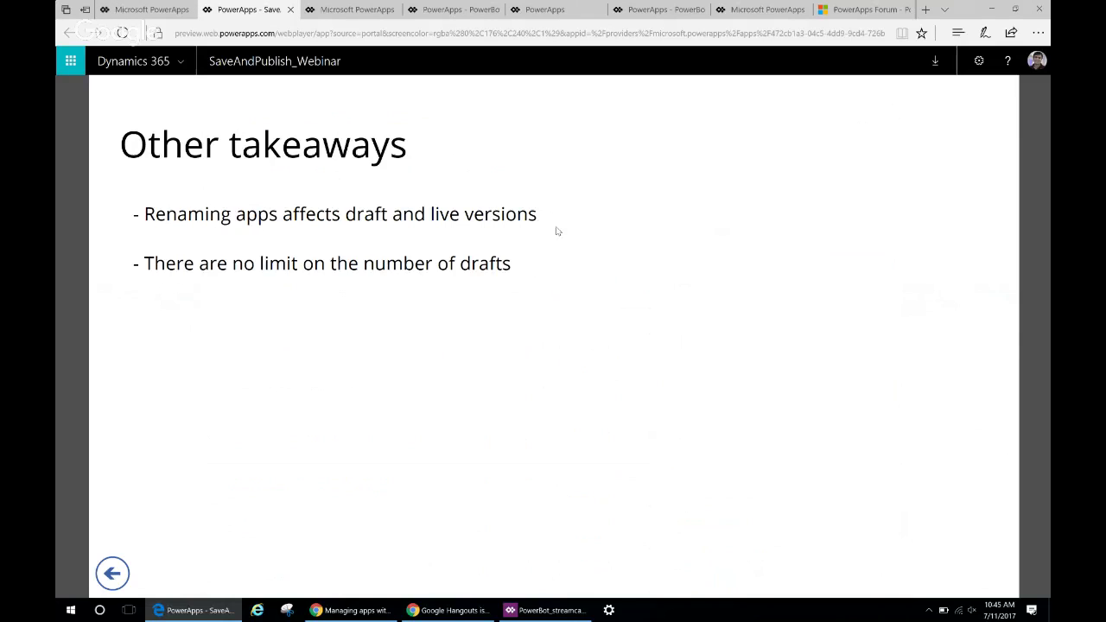
click(760, 7)
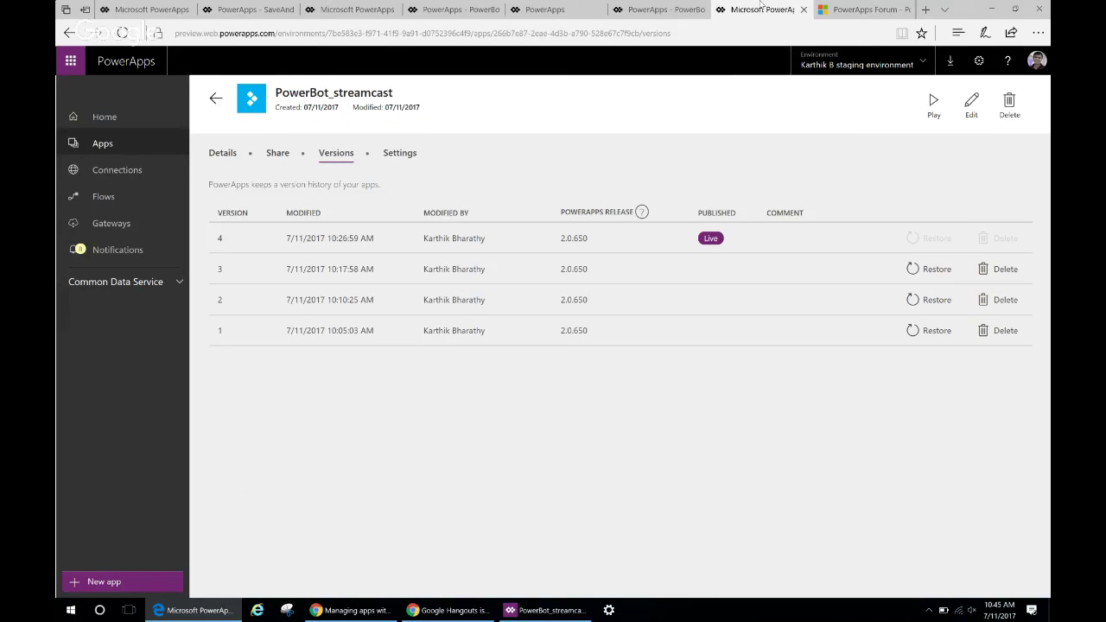
click(864, 9)
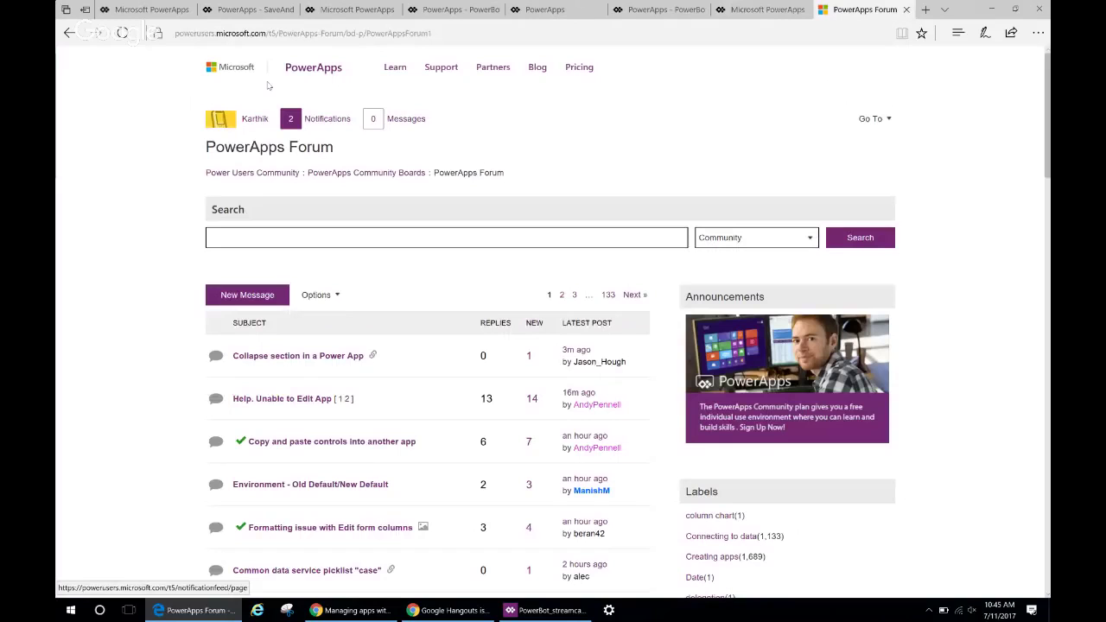
click(69, 33)
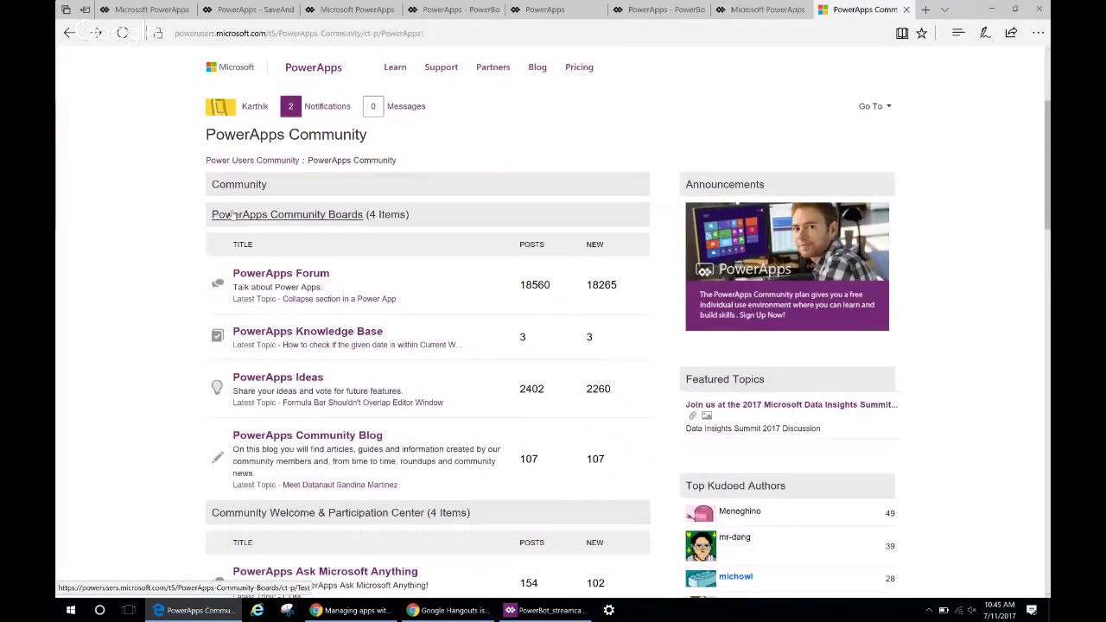
Open the PowerApps Support page from the community site and review its support options and the support ticket section.
scroll(1046, 223, down, 1)
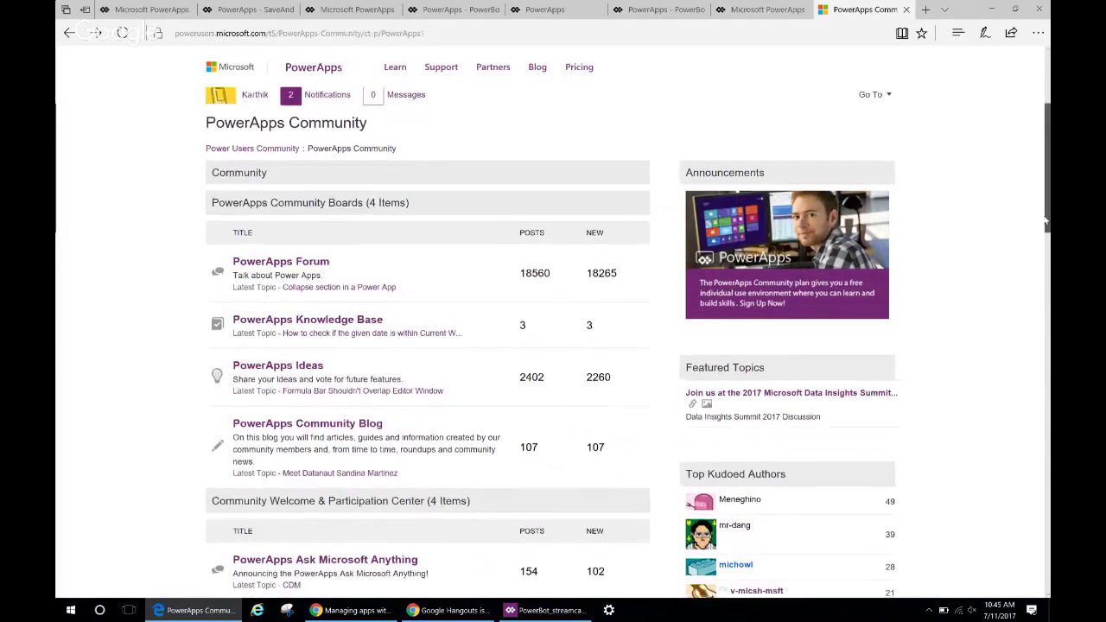
mouse_move(1046, 223)
mouse_down()
mouse_move(1048, 268)
mouse_move(1046, 201)
mouse_up()
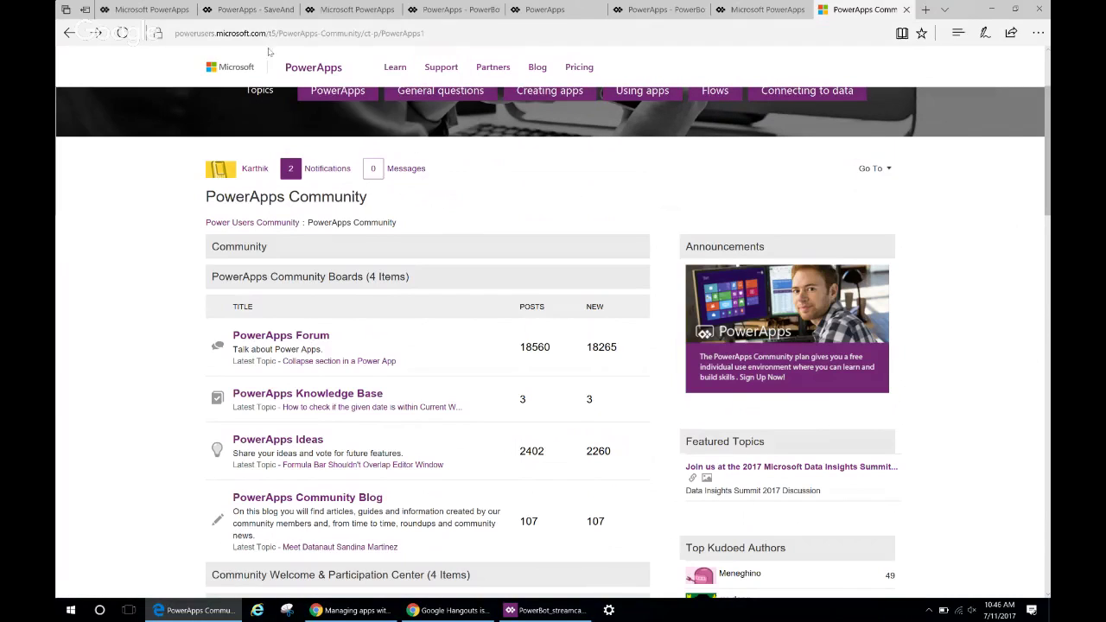
click(443, 75)
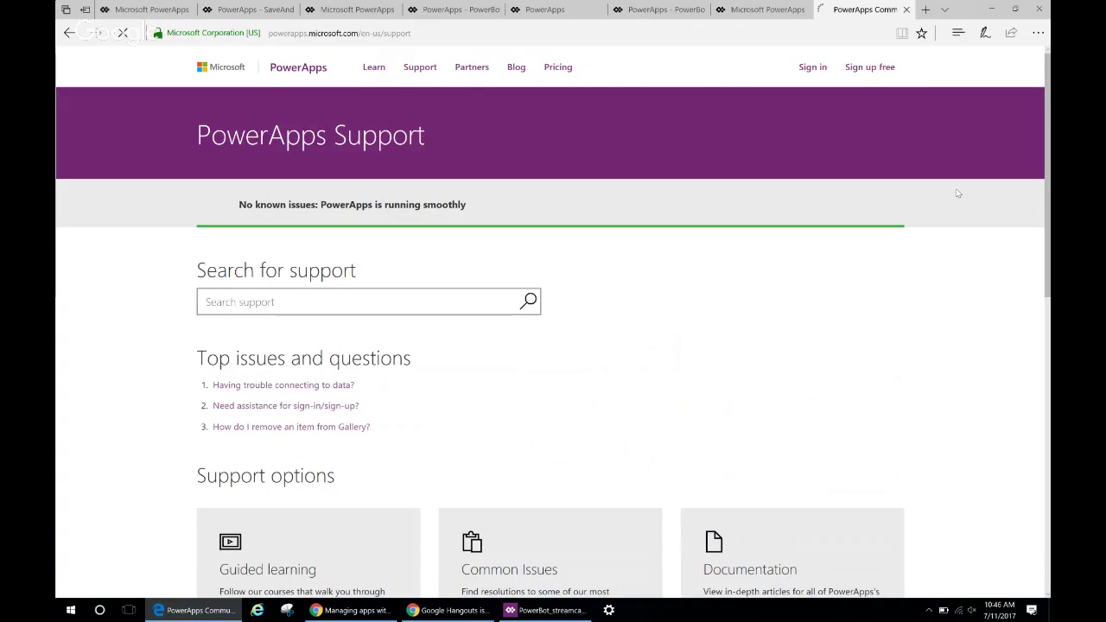
scroll(956, 188, down, 2)
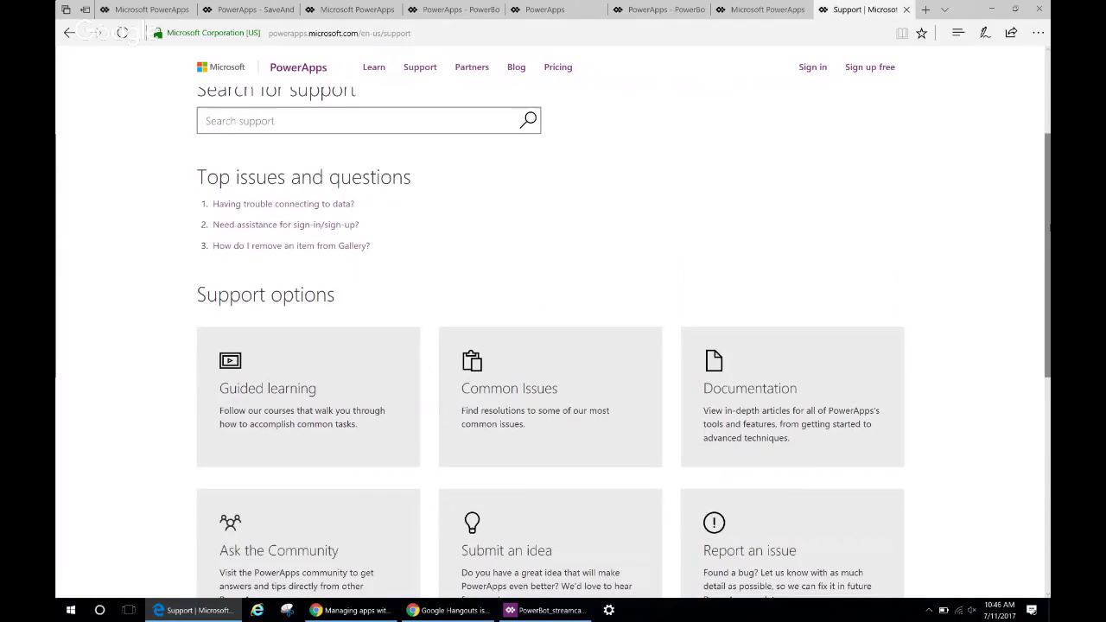
scroll(991, 323, down, 2)
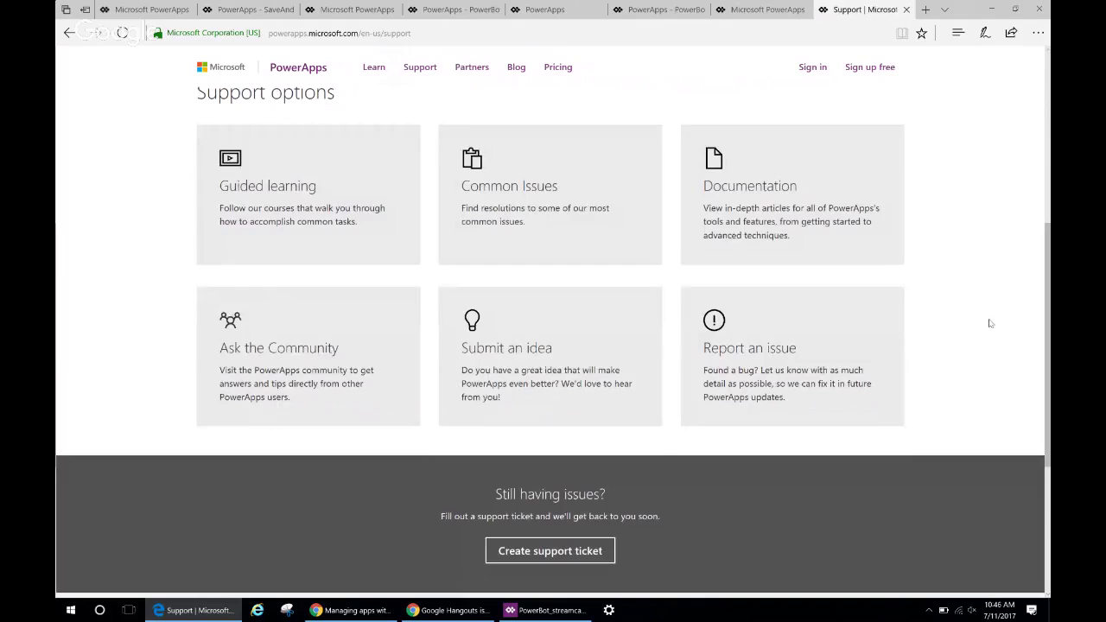
scroll(991, 324, down, 2)
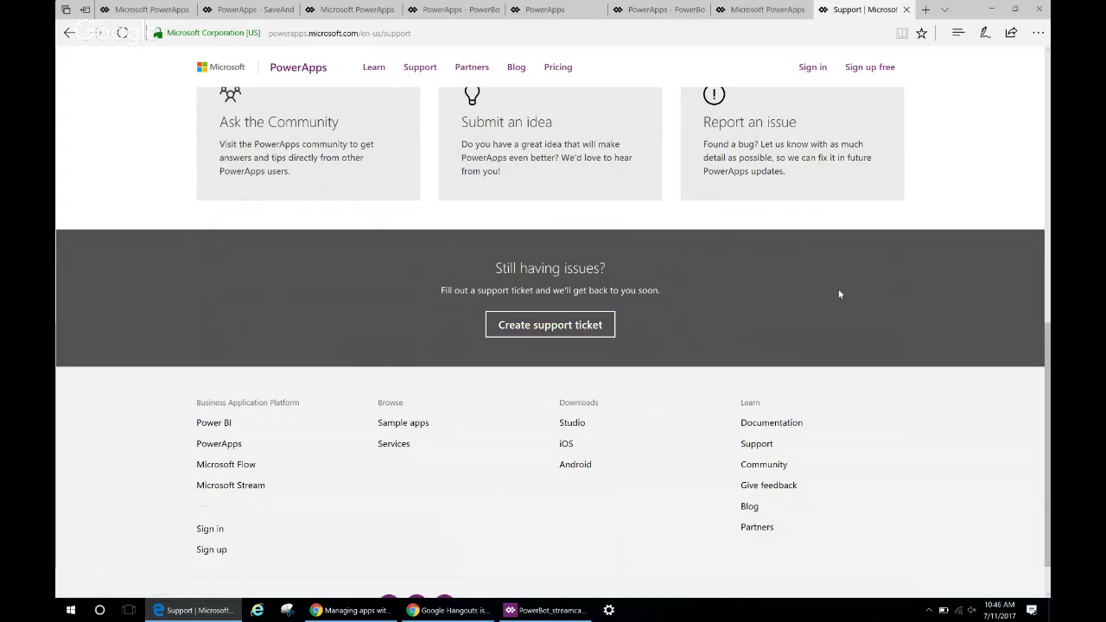
drag(1049, 350, 1038, 258)
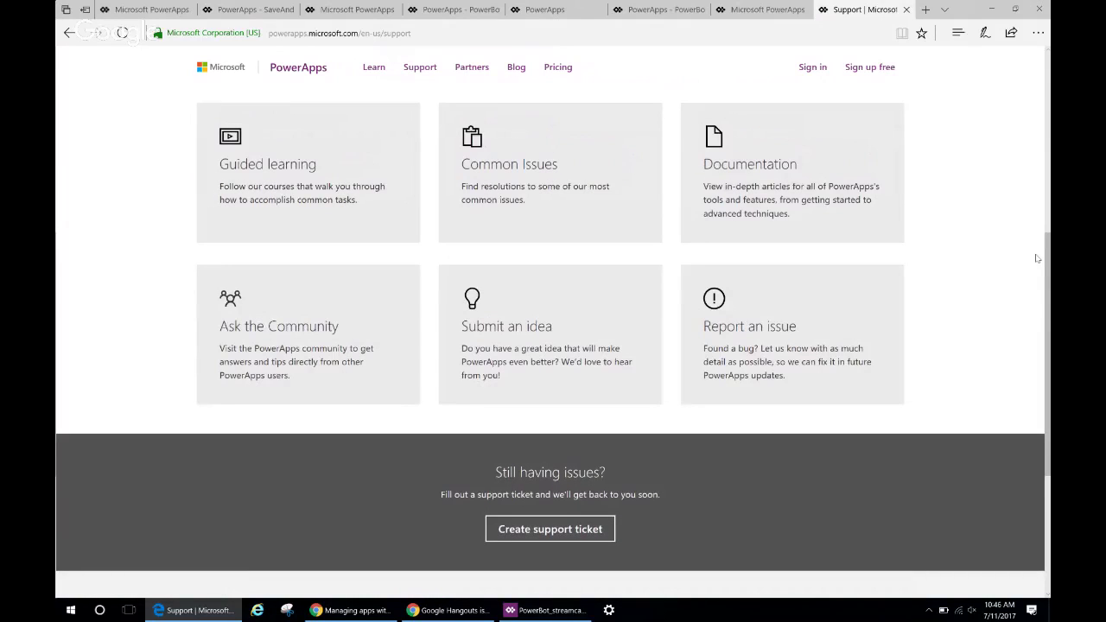